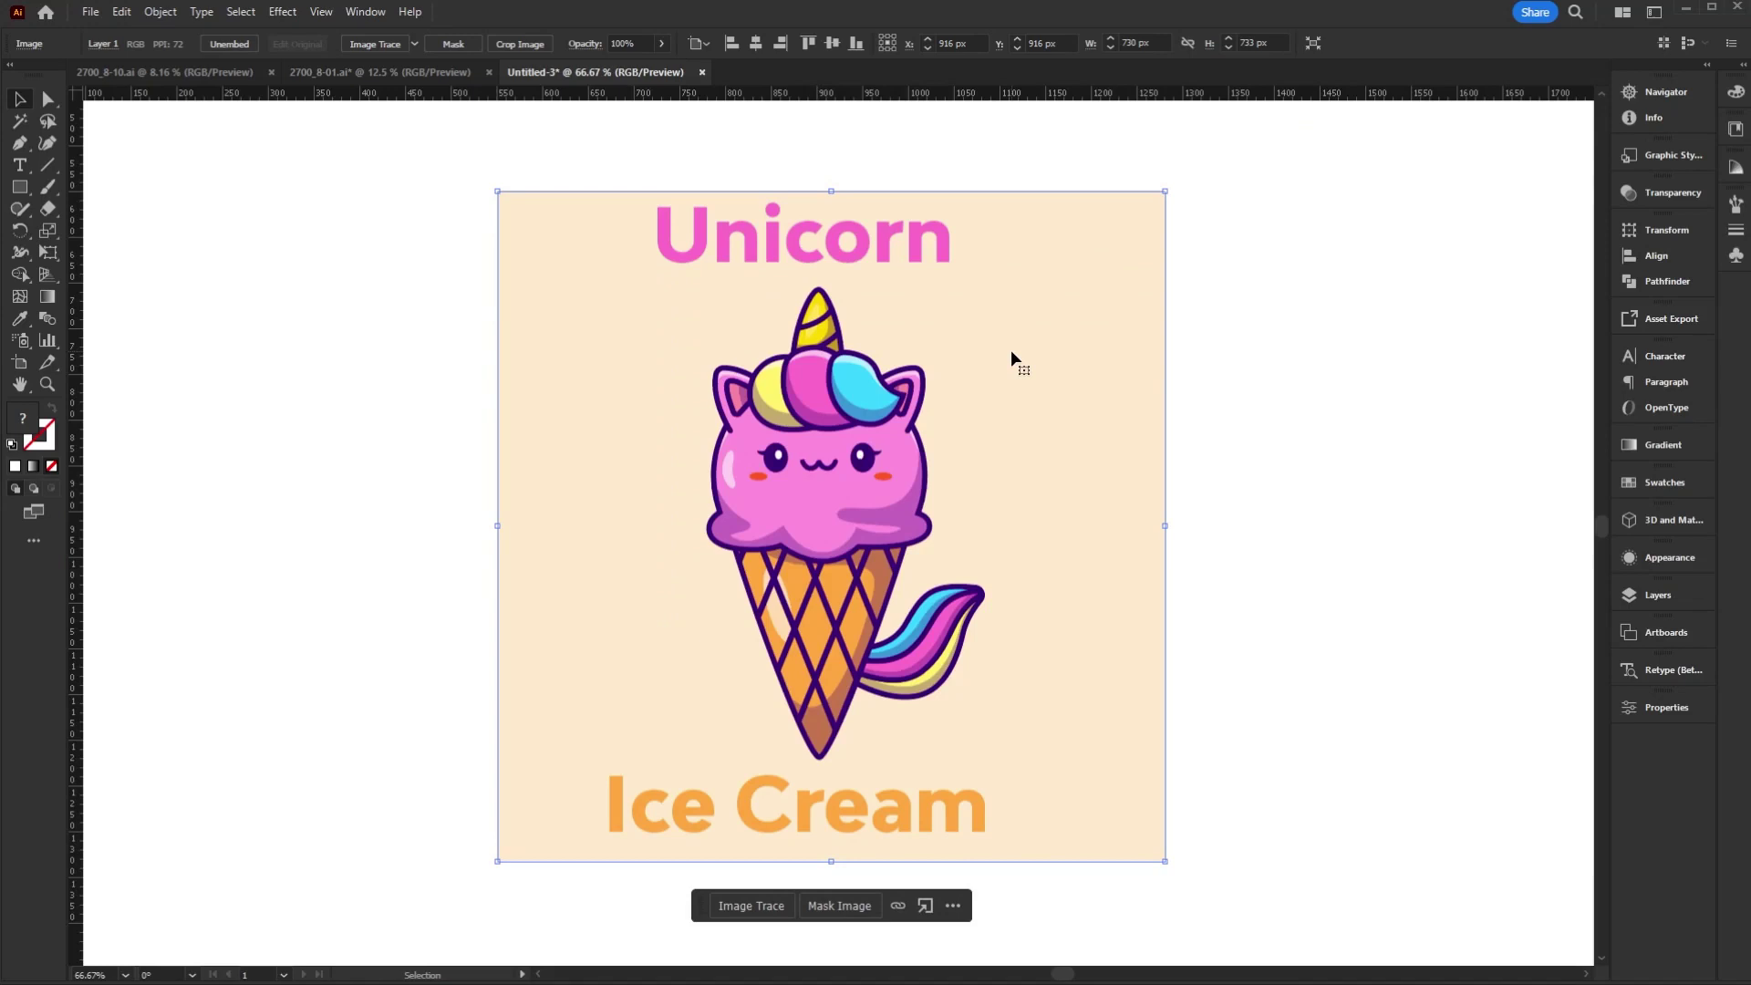
- Run Retype font matching on the image's Unicorn lettering, finding Bw Modelica ExtraBold
key("ctrl+y")
key("ctrl+y")
left_click(1672, 679)
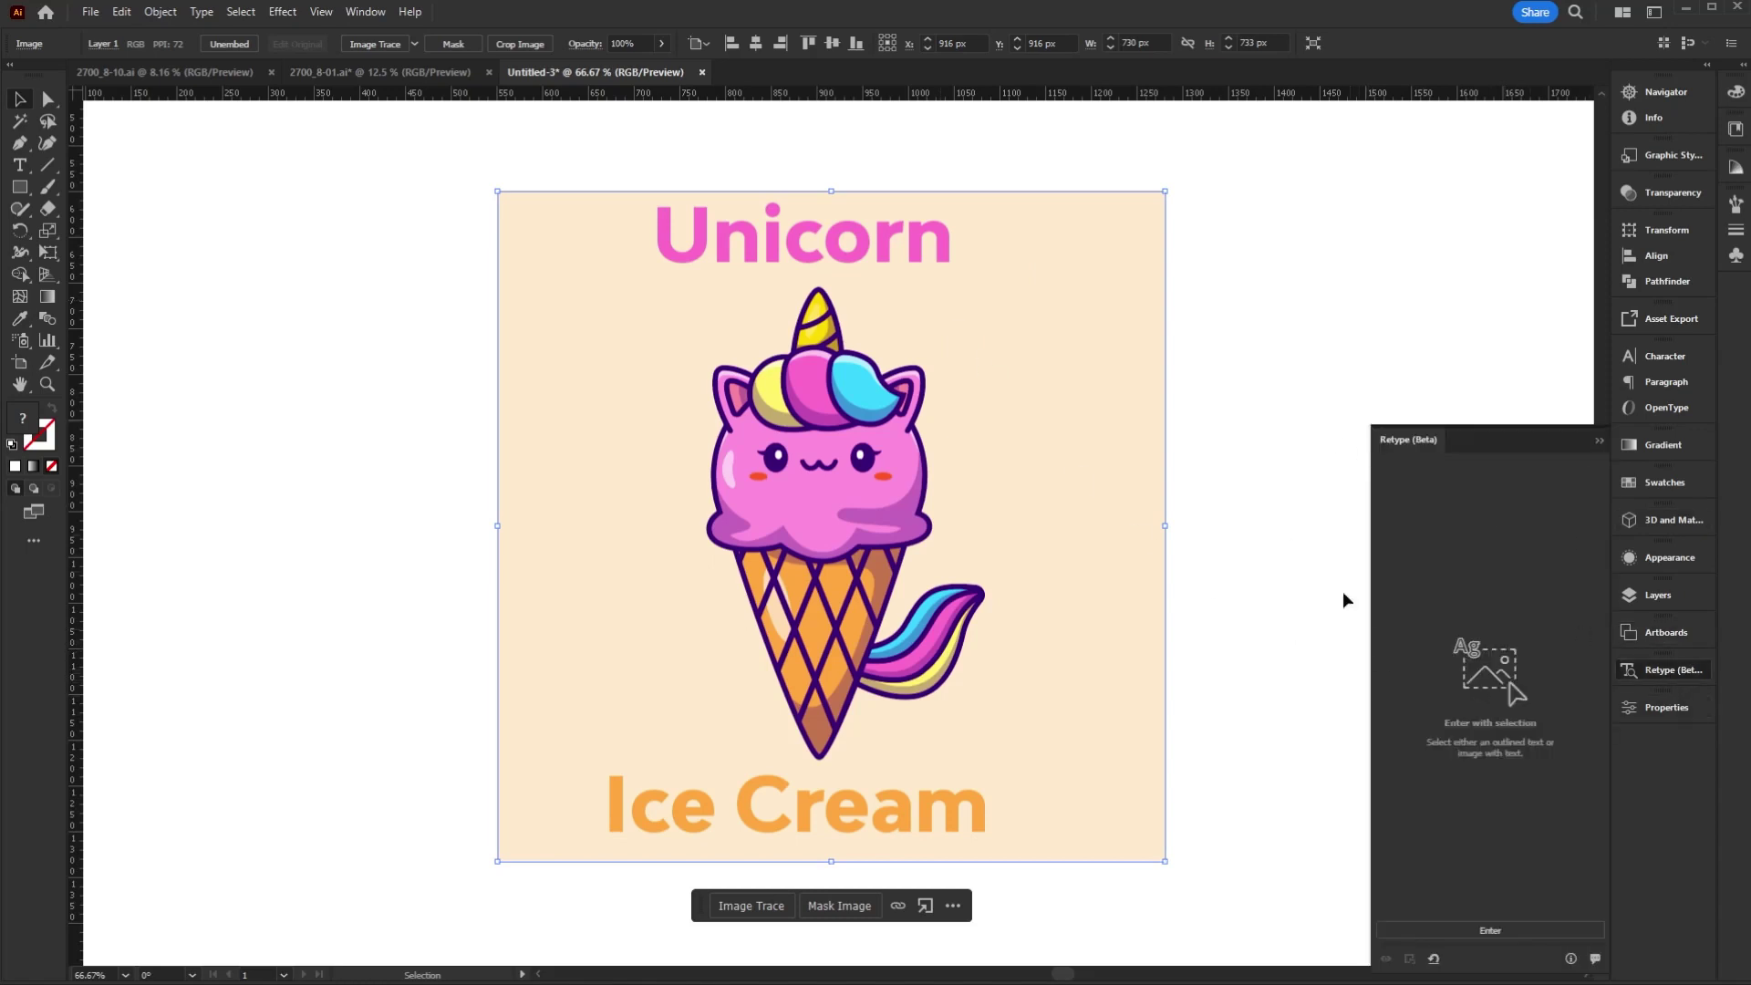
left_click(366, 12)
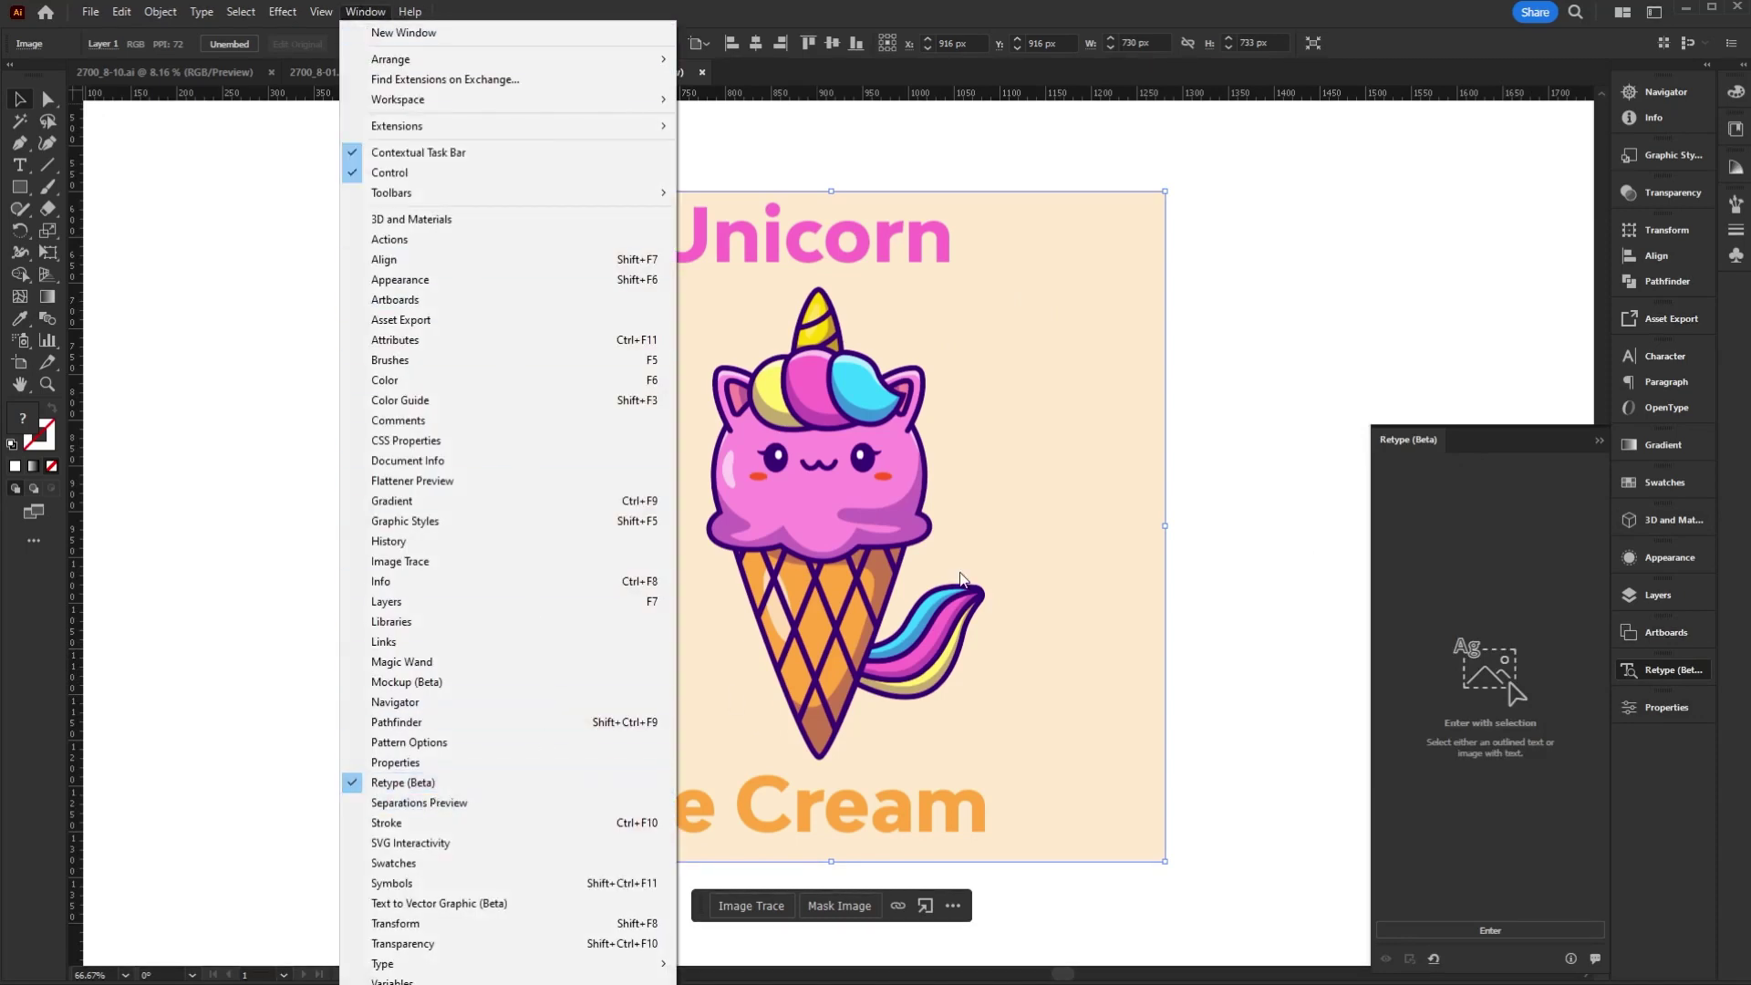
left_click(1047, 410)
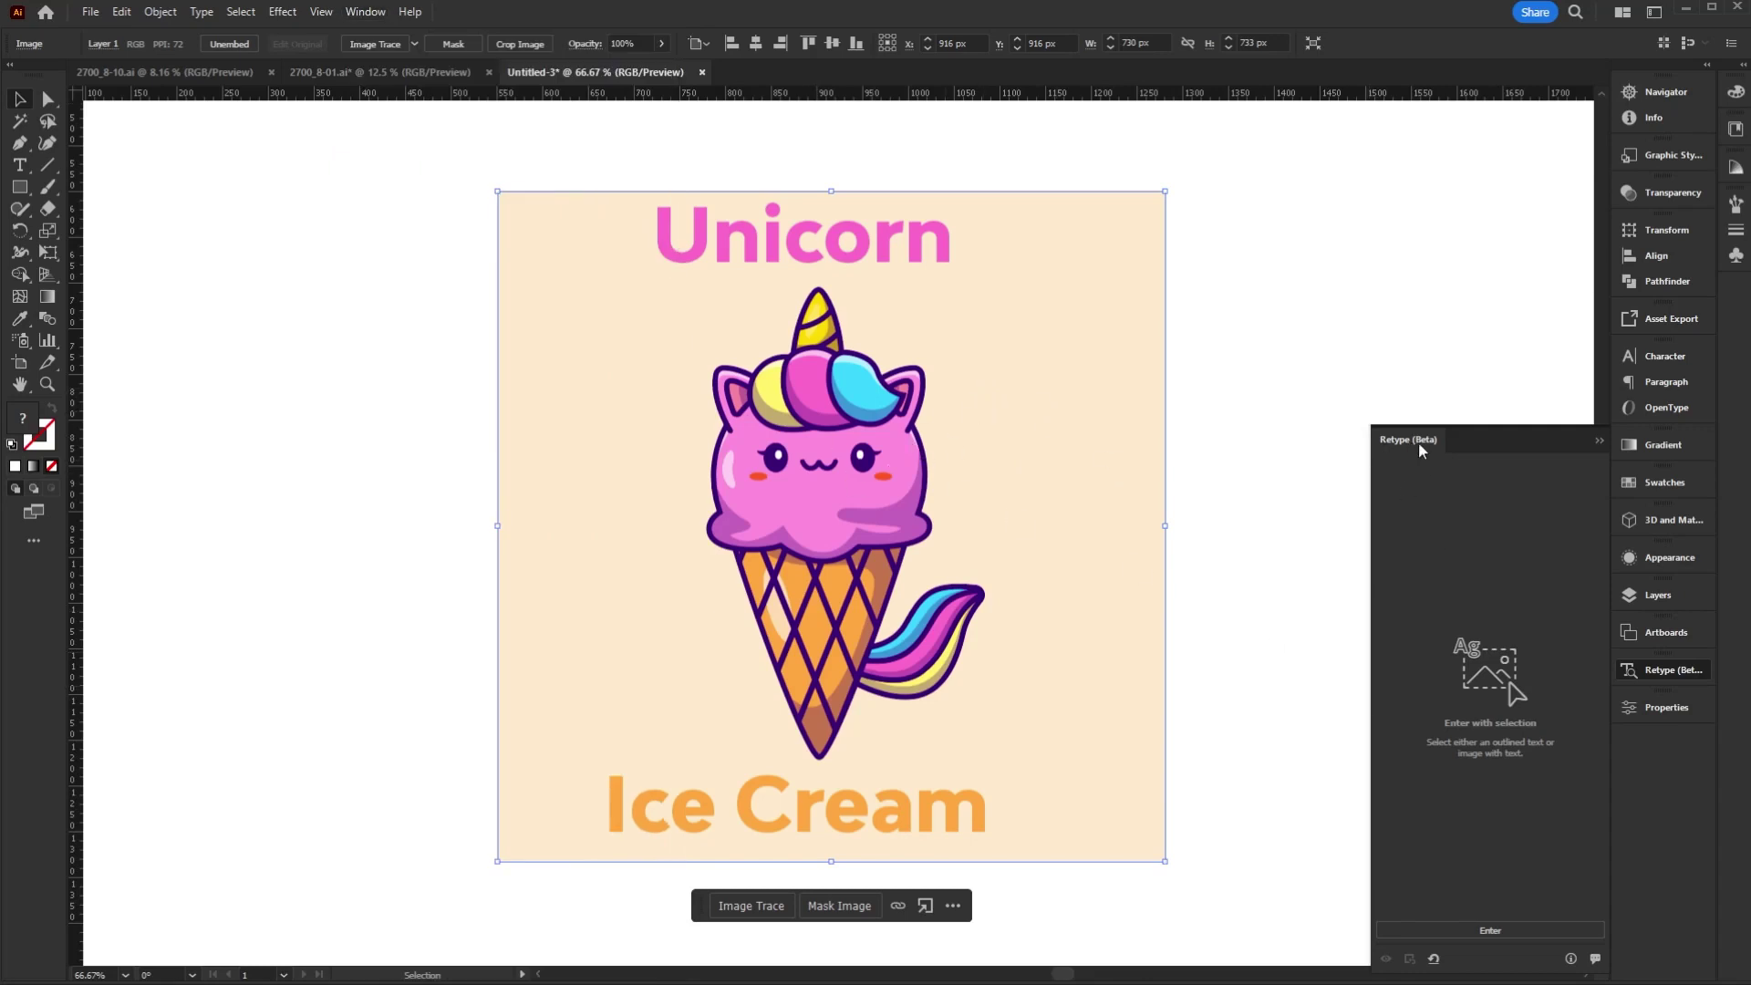
left_click(1511, 939)
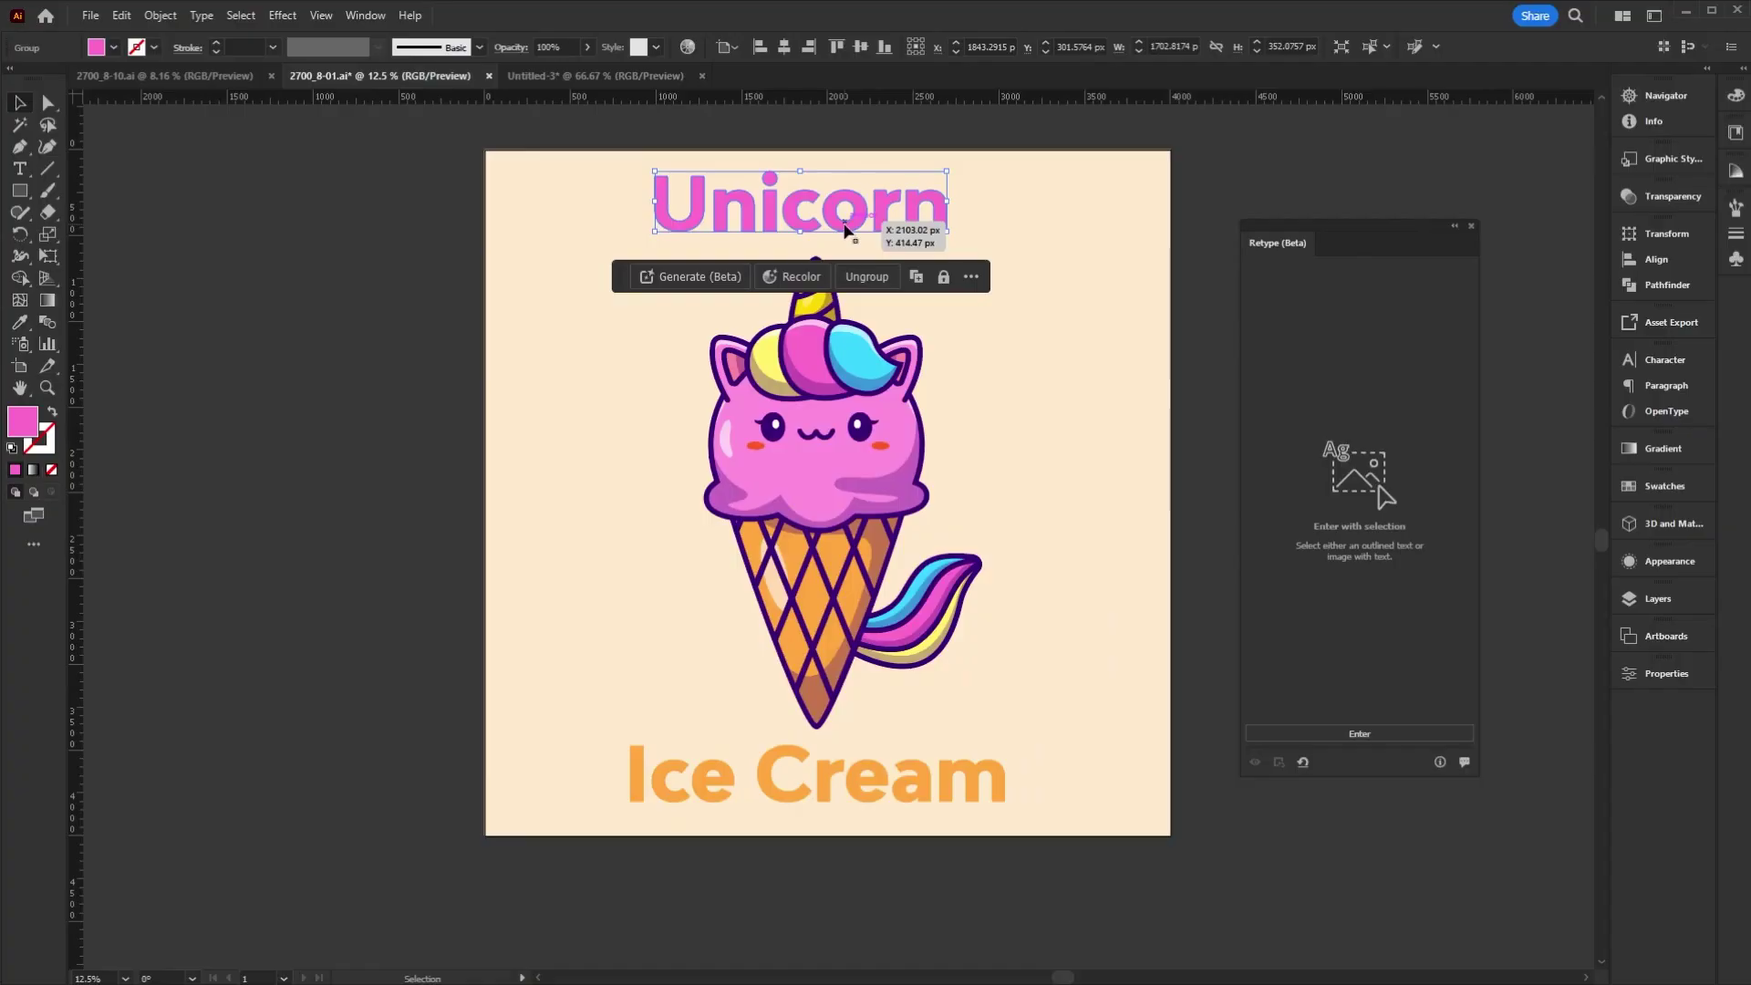
- Apply the first Retype match, turning the outlined Unicorn heading into live text
key("ctrl+y")
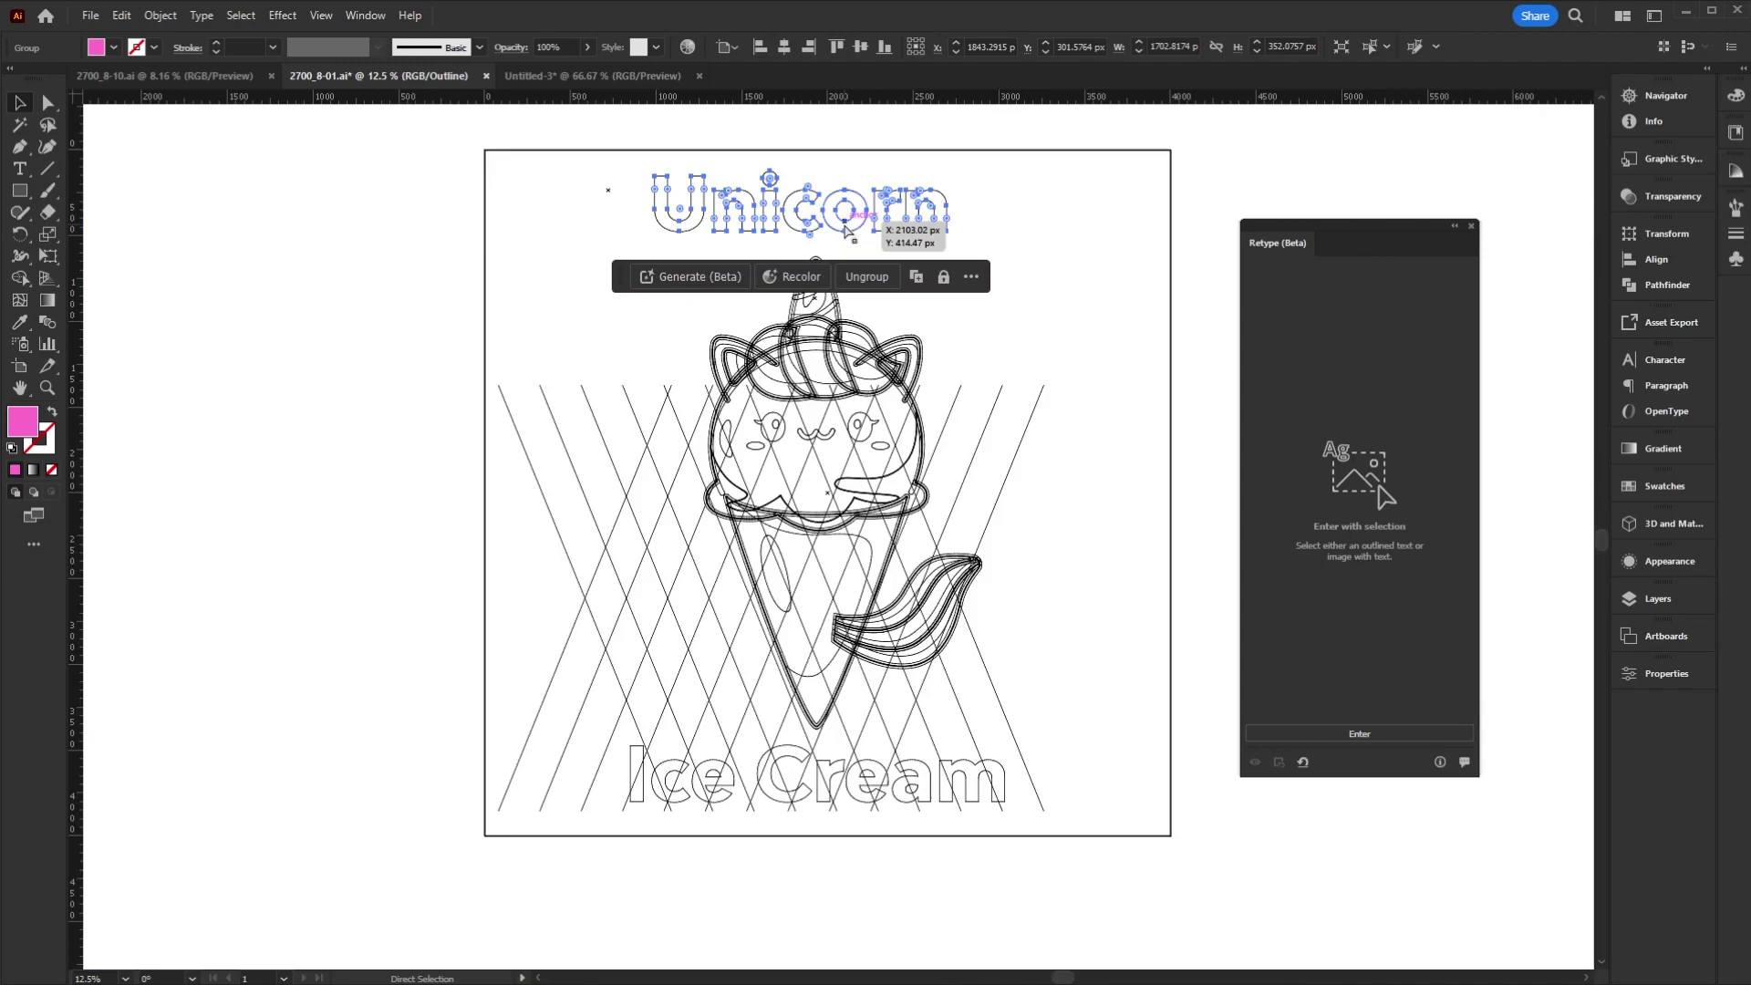
key("ctrl+y")
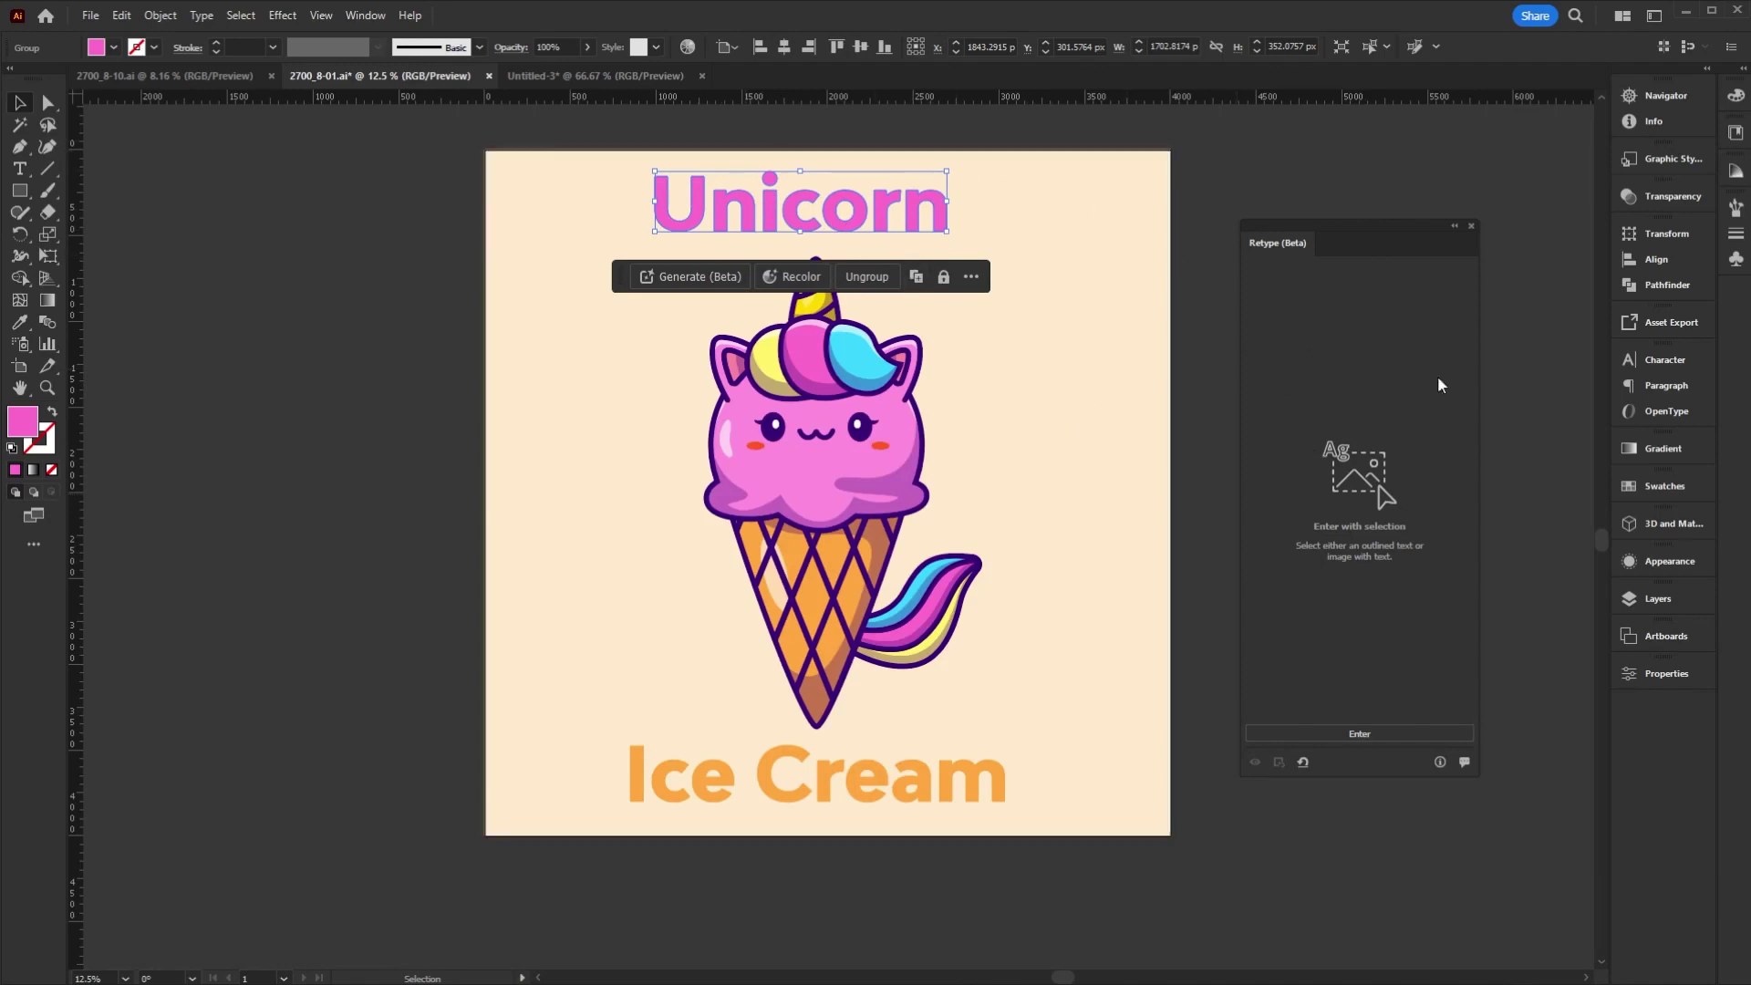
left_click(1400, 740)
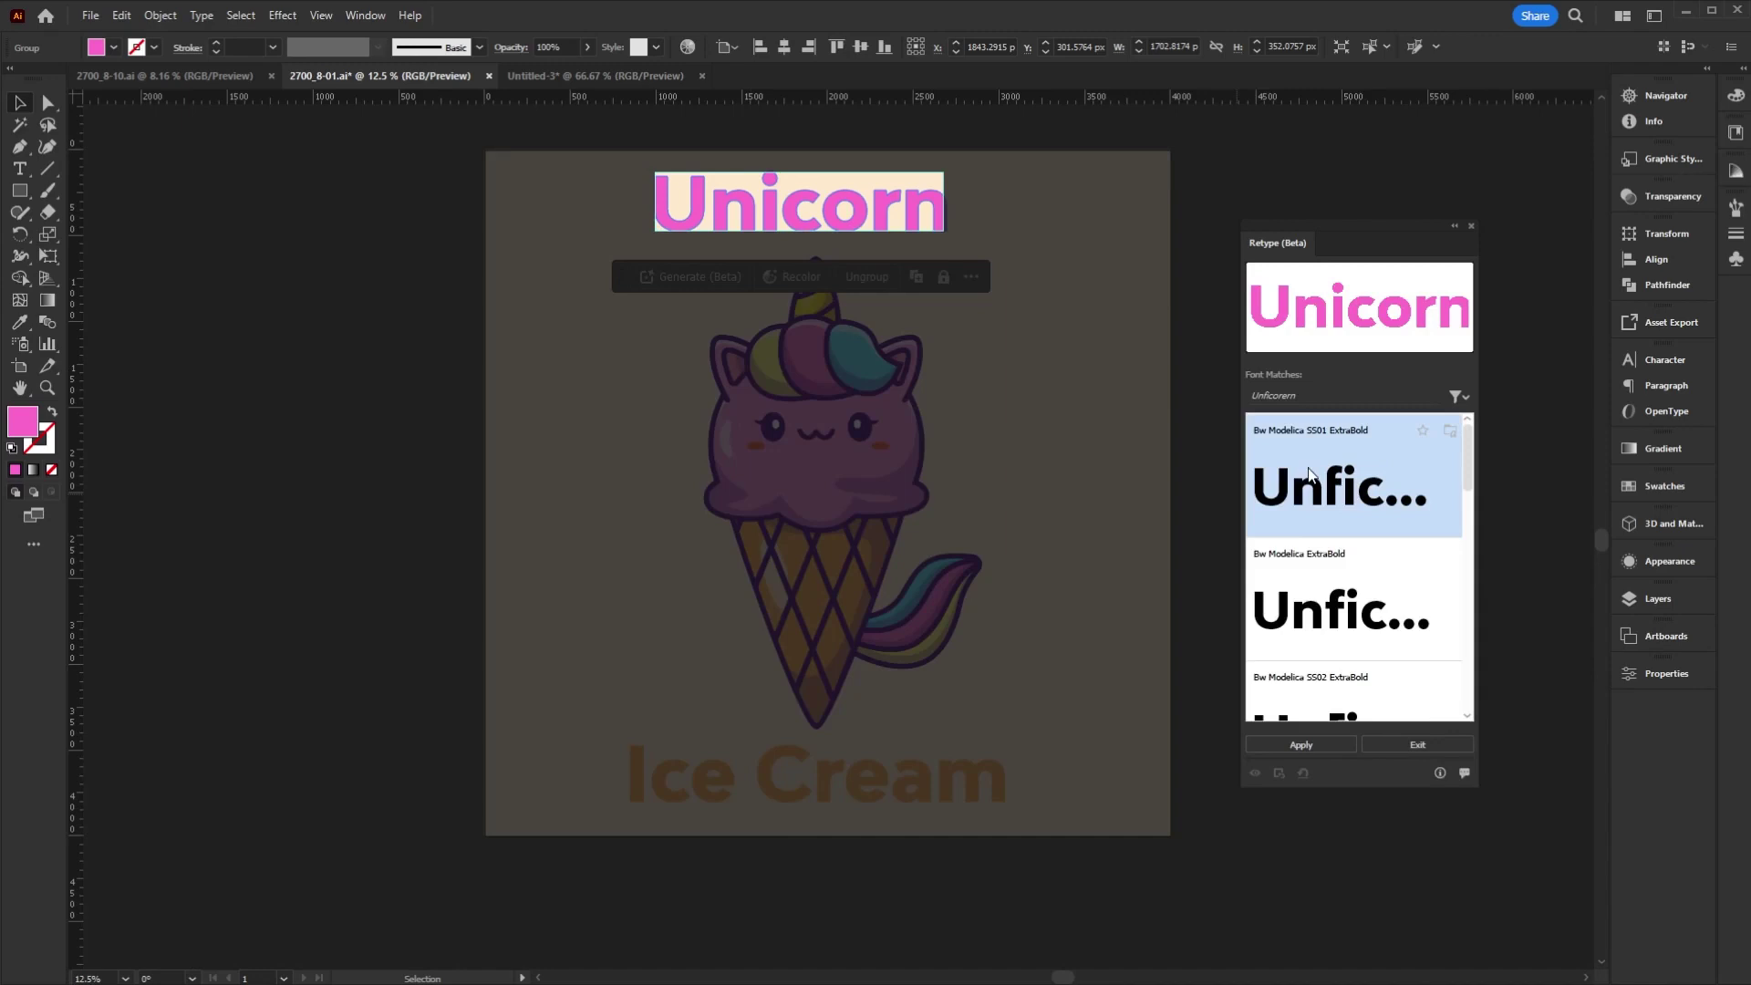
left_click(1313, 744)
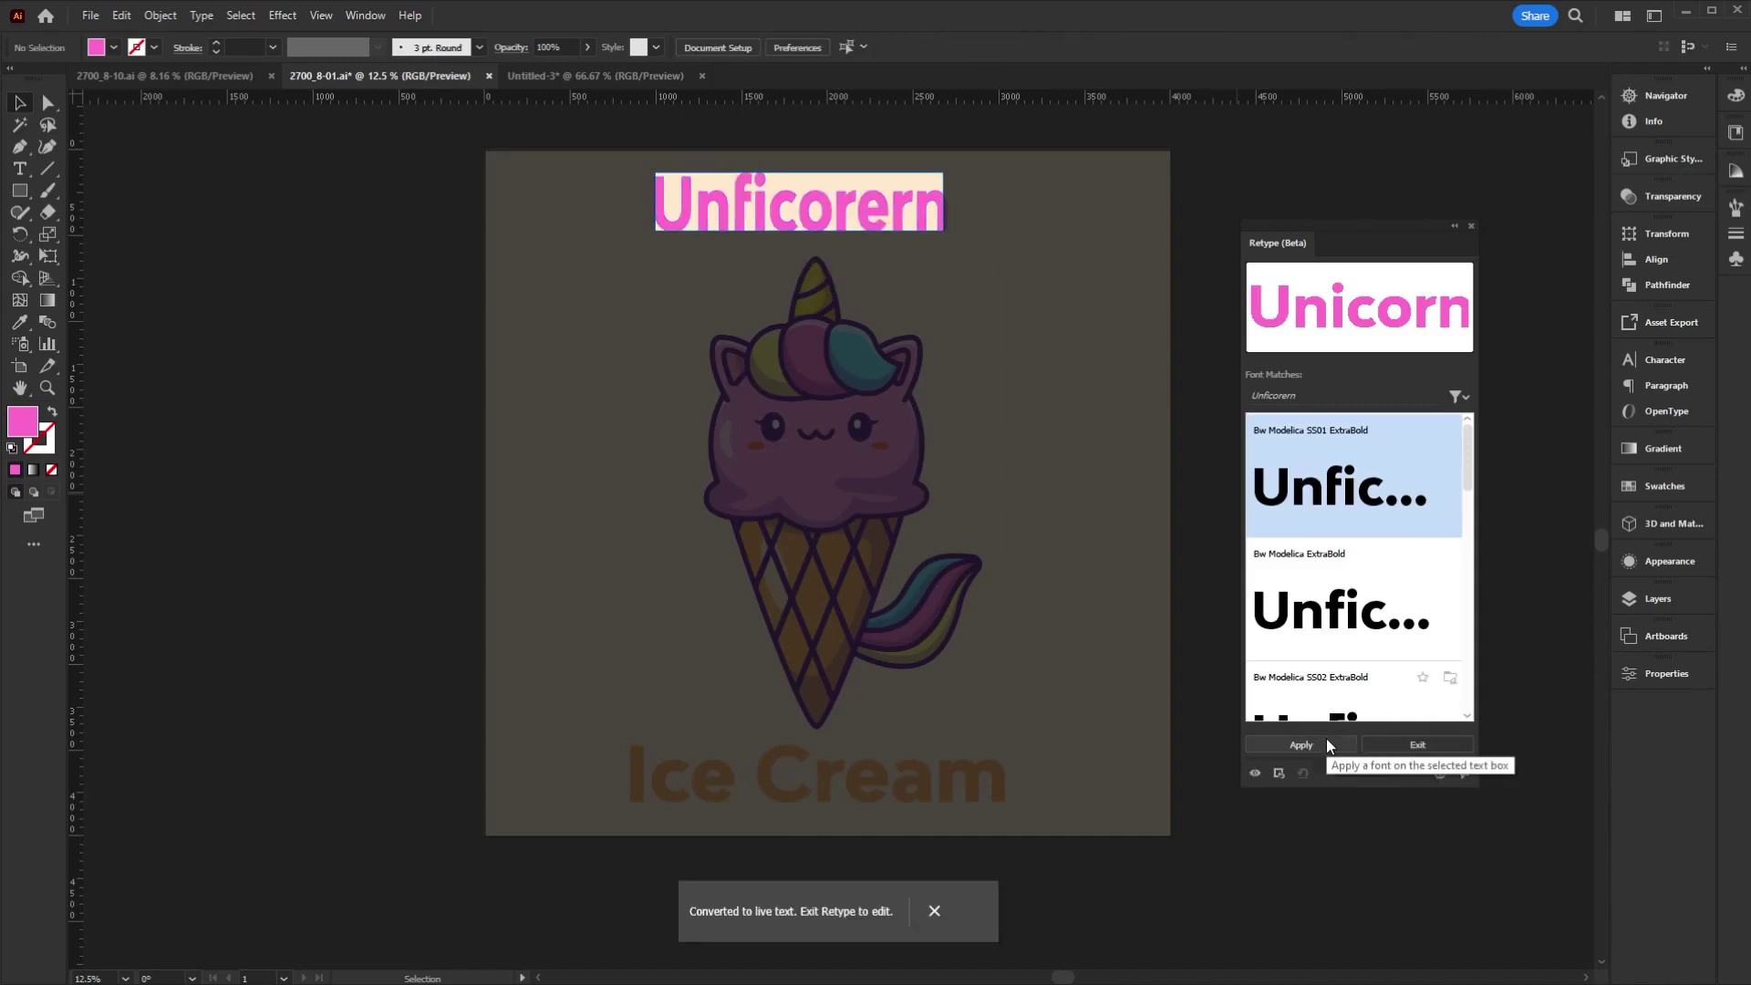
left_click(1405, 754)
- Delete the Unicorn heading's wording
double_click(953, 202)
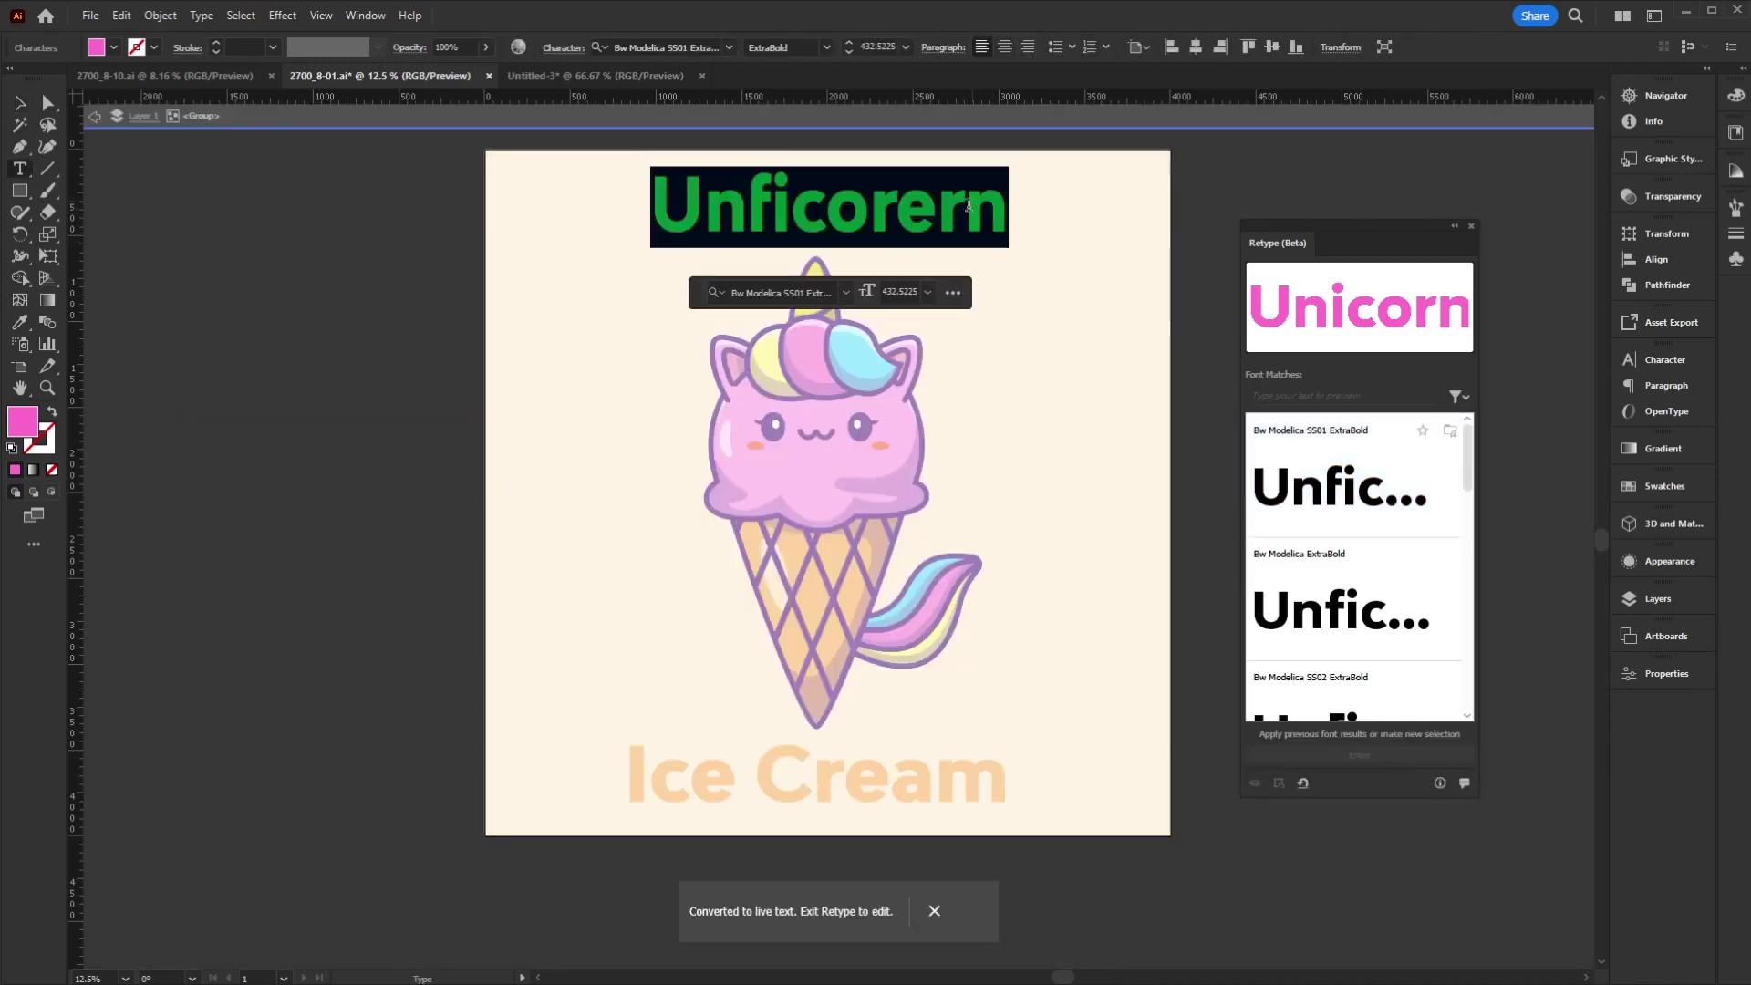
left_click_drag(1002, 199, 715, 201)
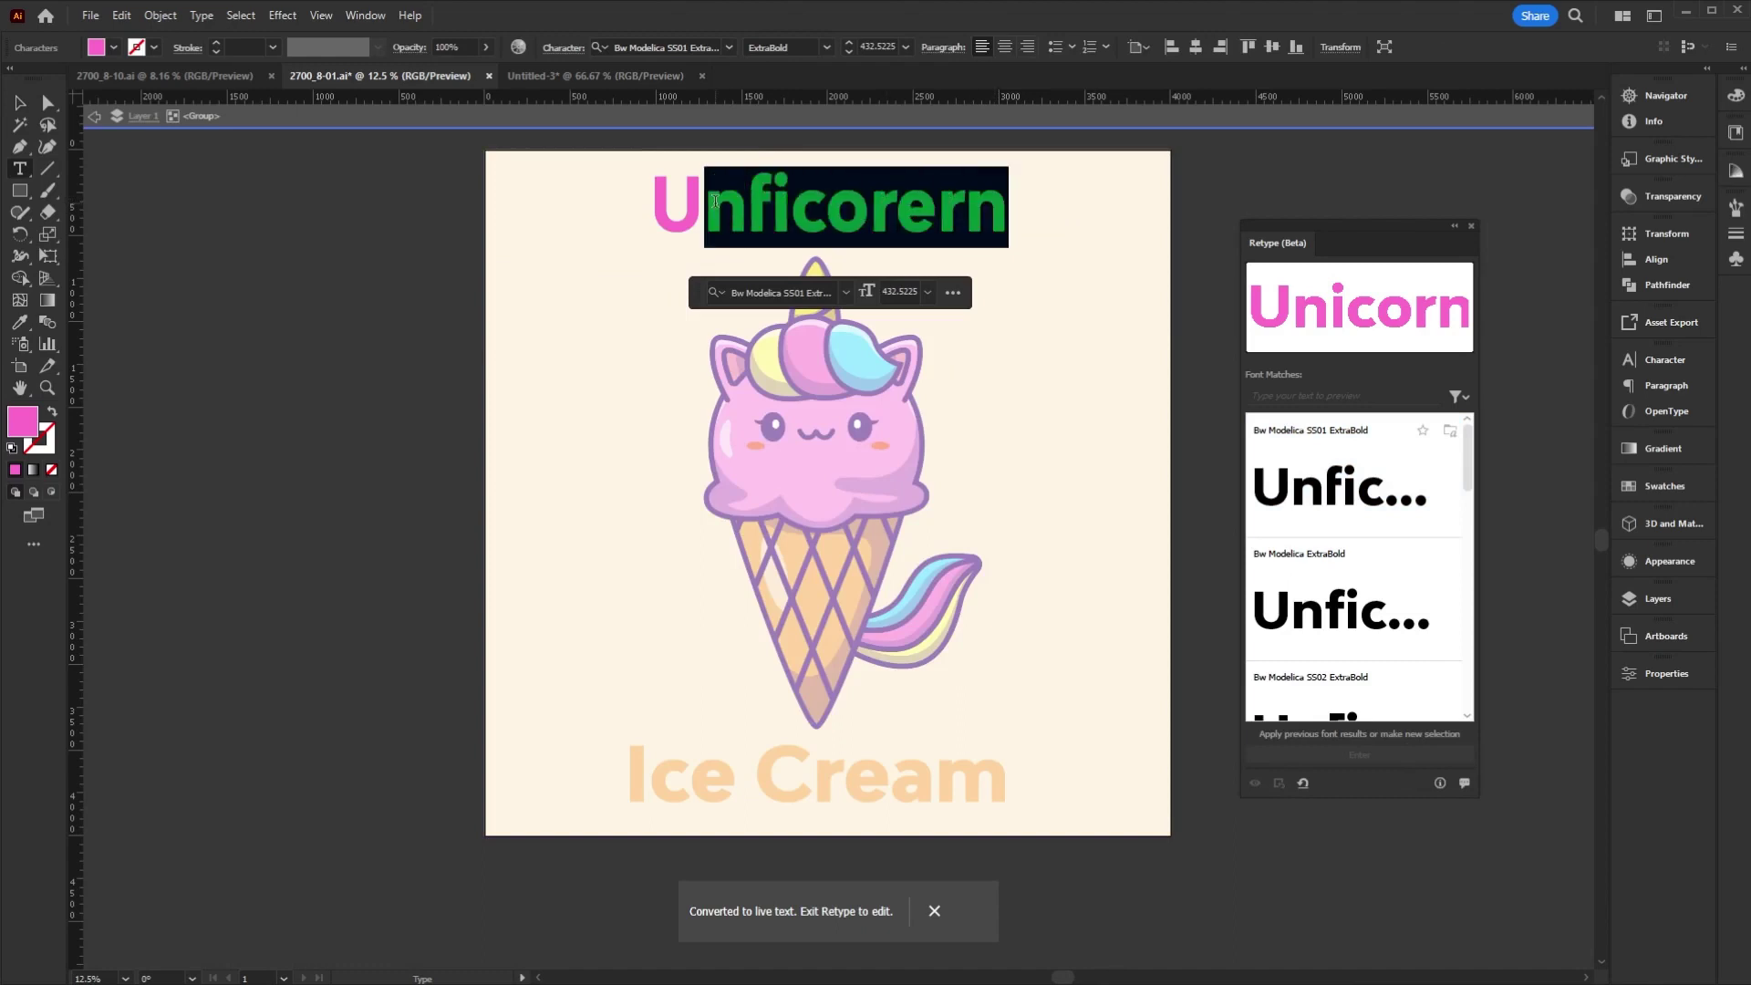
key("BackSpace")
key("BackSpace")
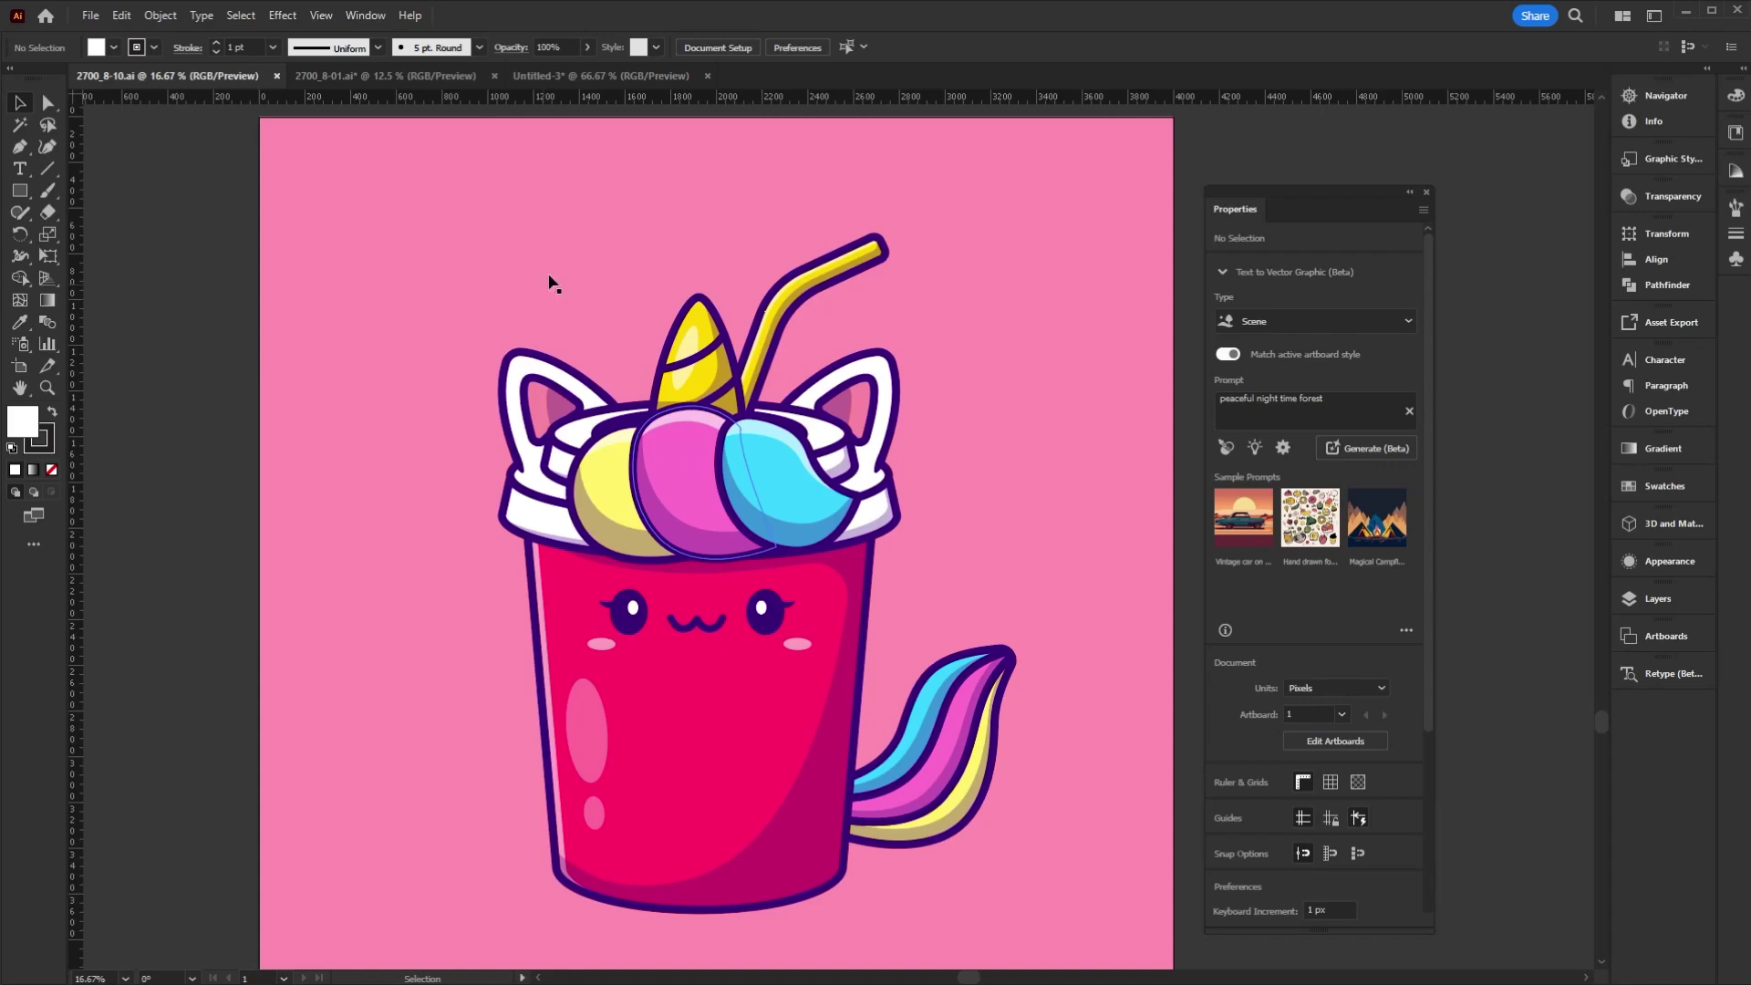
- Marquee-select the entire unicorn cup artwork and open Recolor from Quick Actions
mouse_move(211, 137)
left_mouse_down()
mouse_move(1032, 735)
mouse_move(1053, 715)
left_mouse_up()
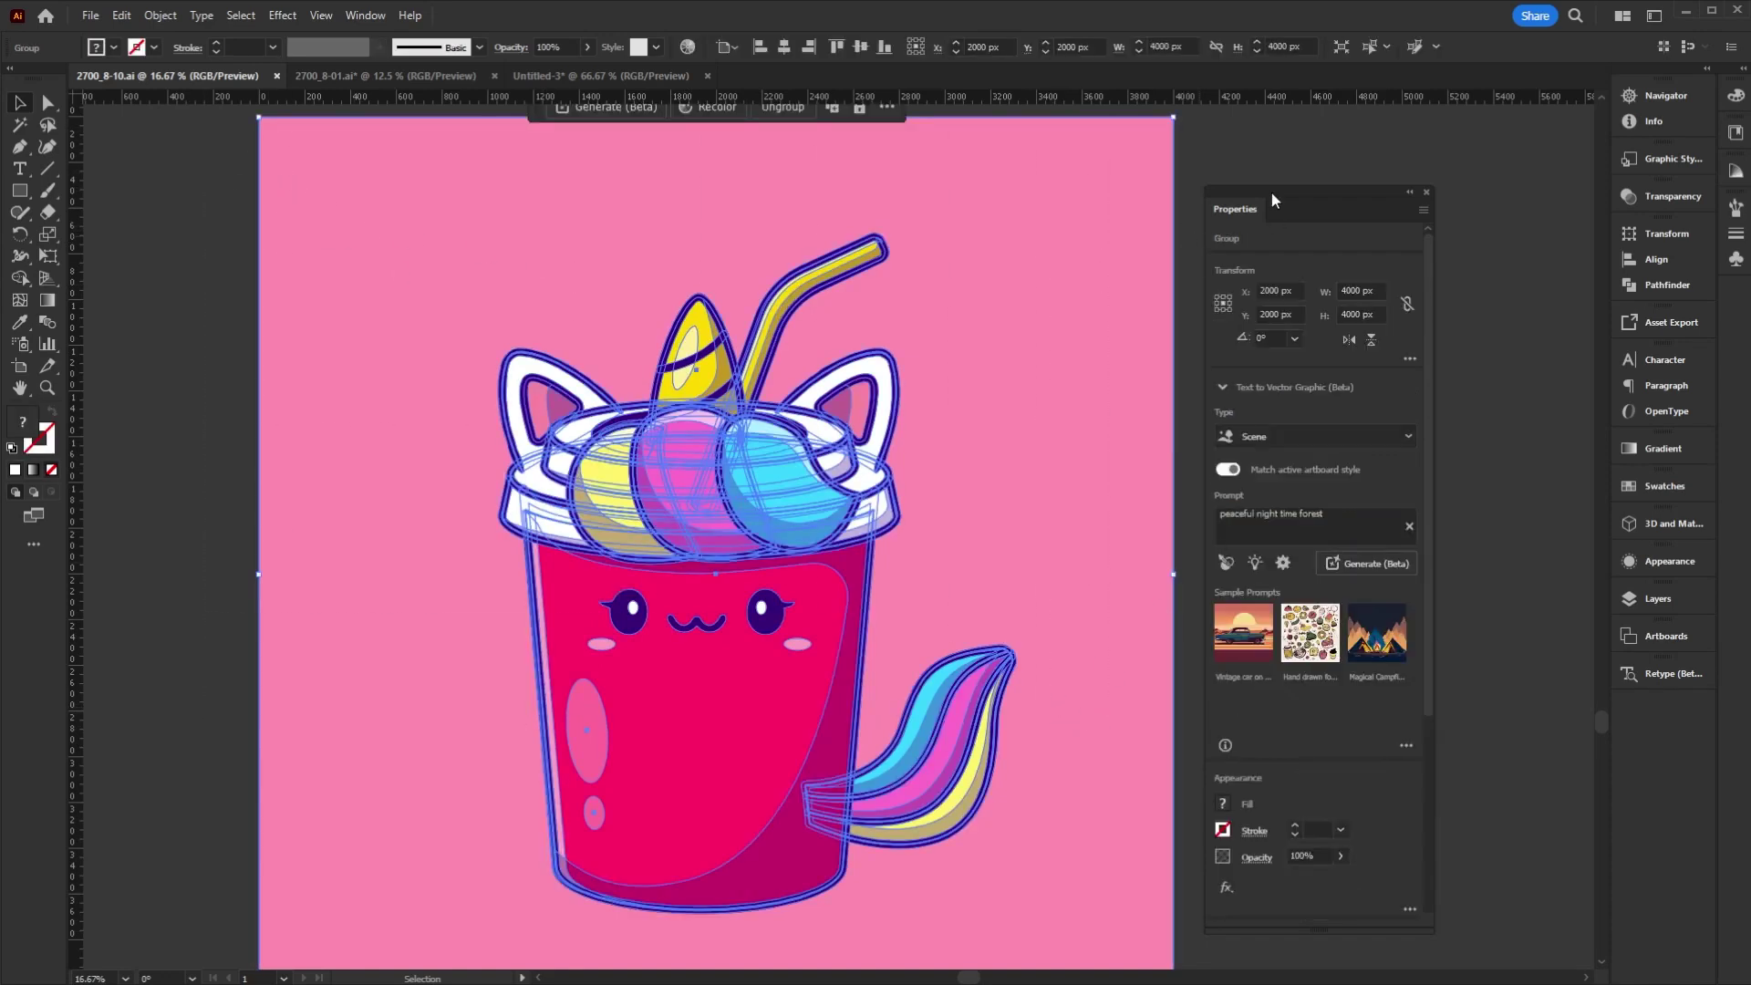
left_click_drag(1274, 200, 1315, 167)
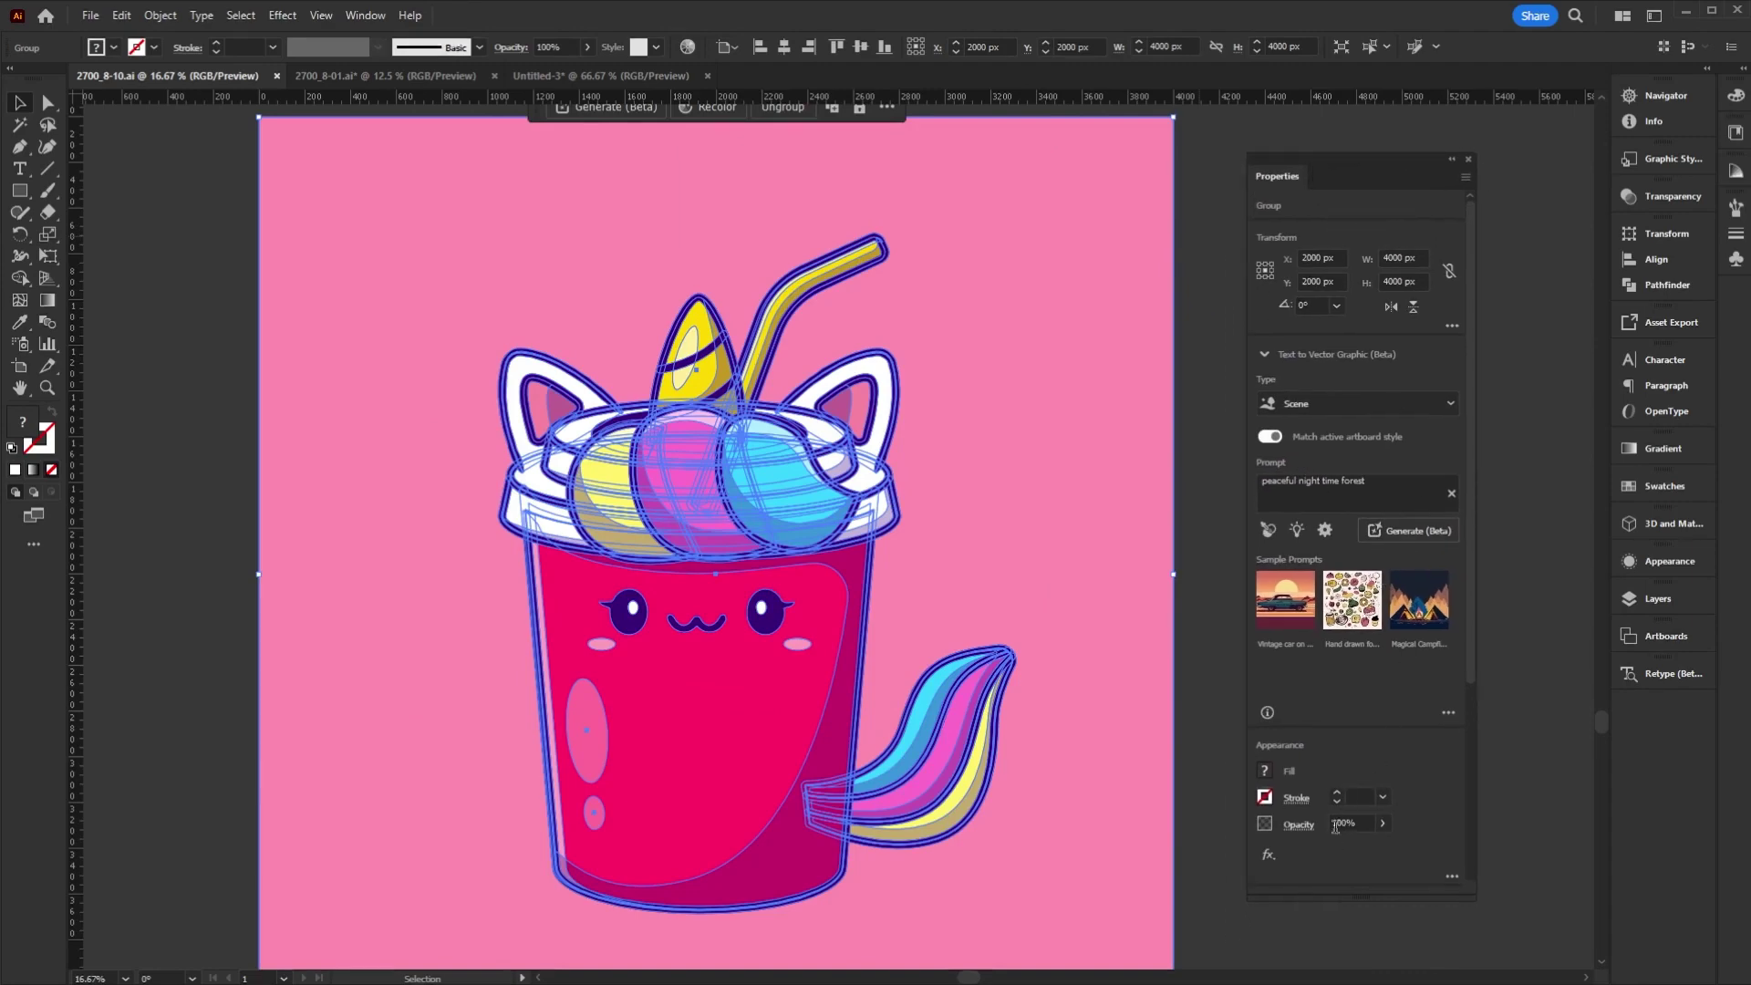
scroll(1417, 702, "down", 5)
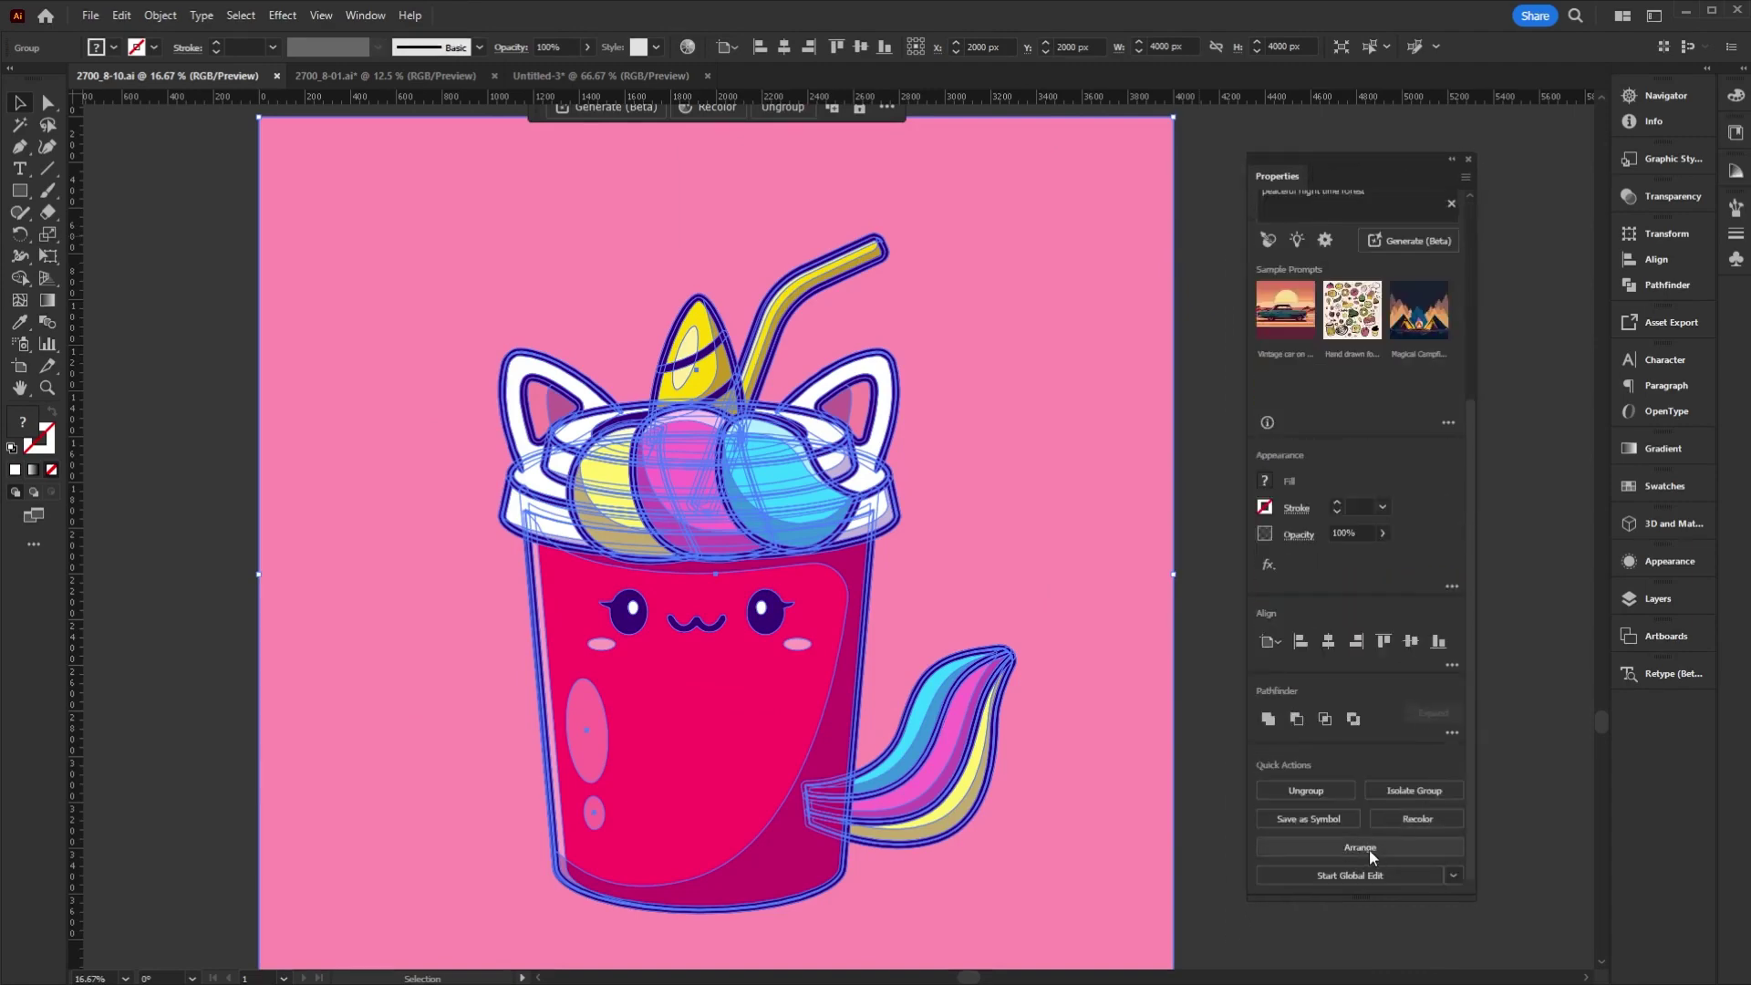
left_click(1415, 821)
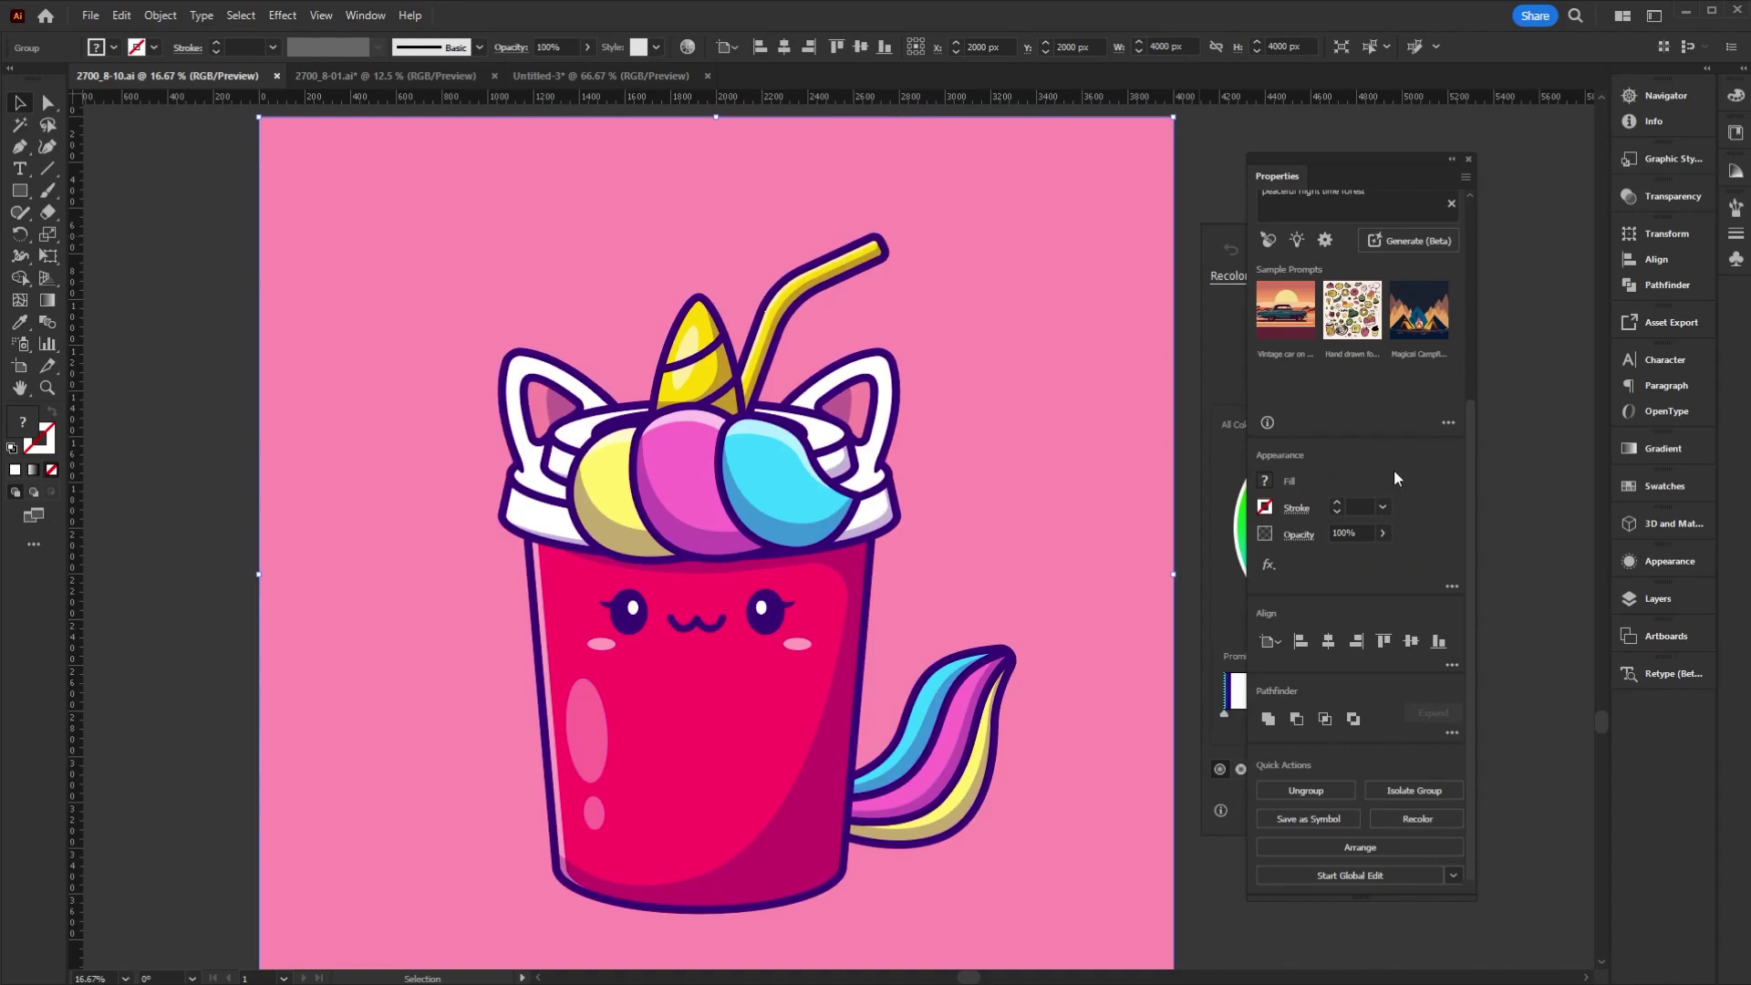
- Generate four Generative Recolor variations from the prompt 'chocolate chip cookies'
left_click_drag(1299, 169, 1539, 207)
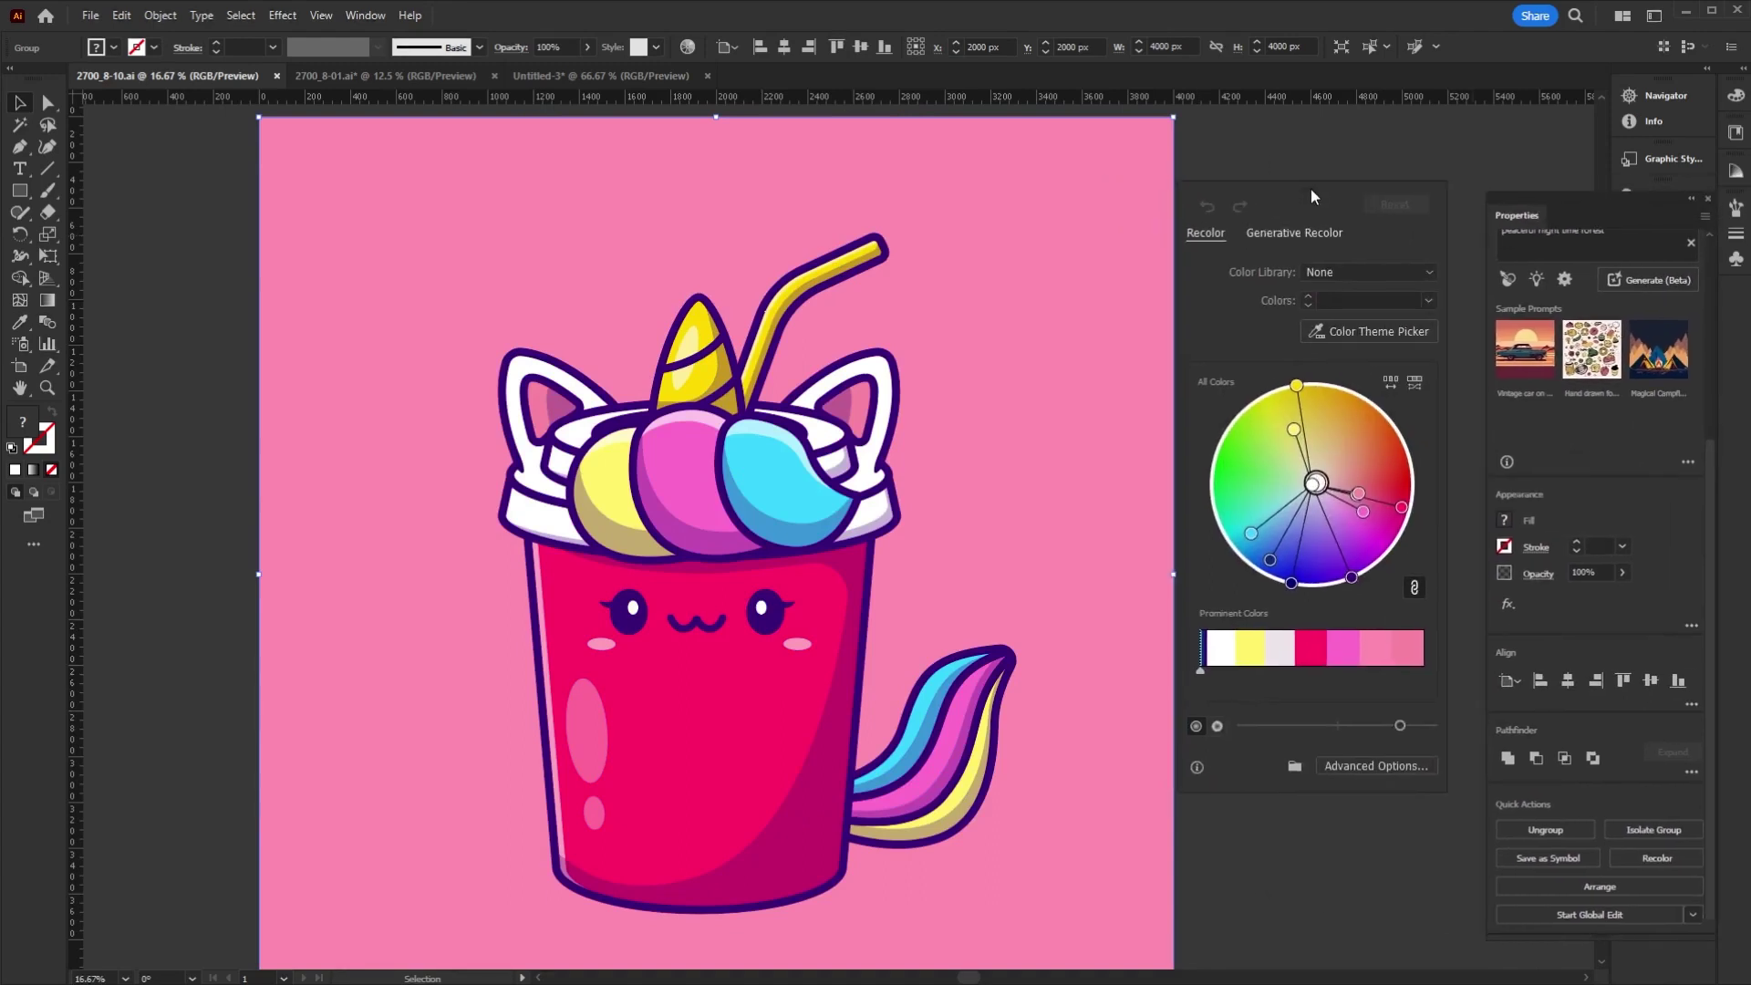
left_click_drag(1262, 200, 1357, 208)
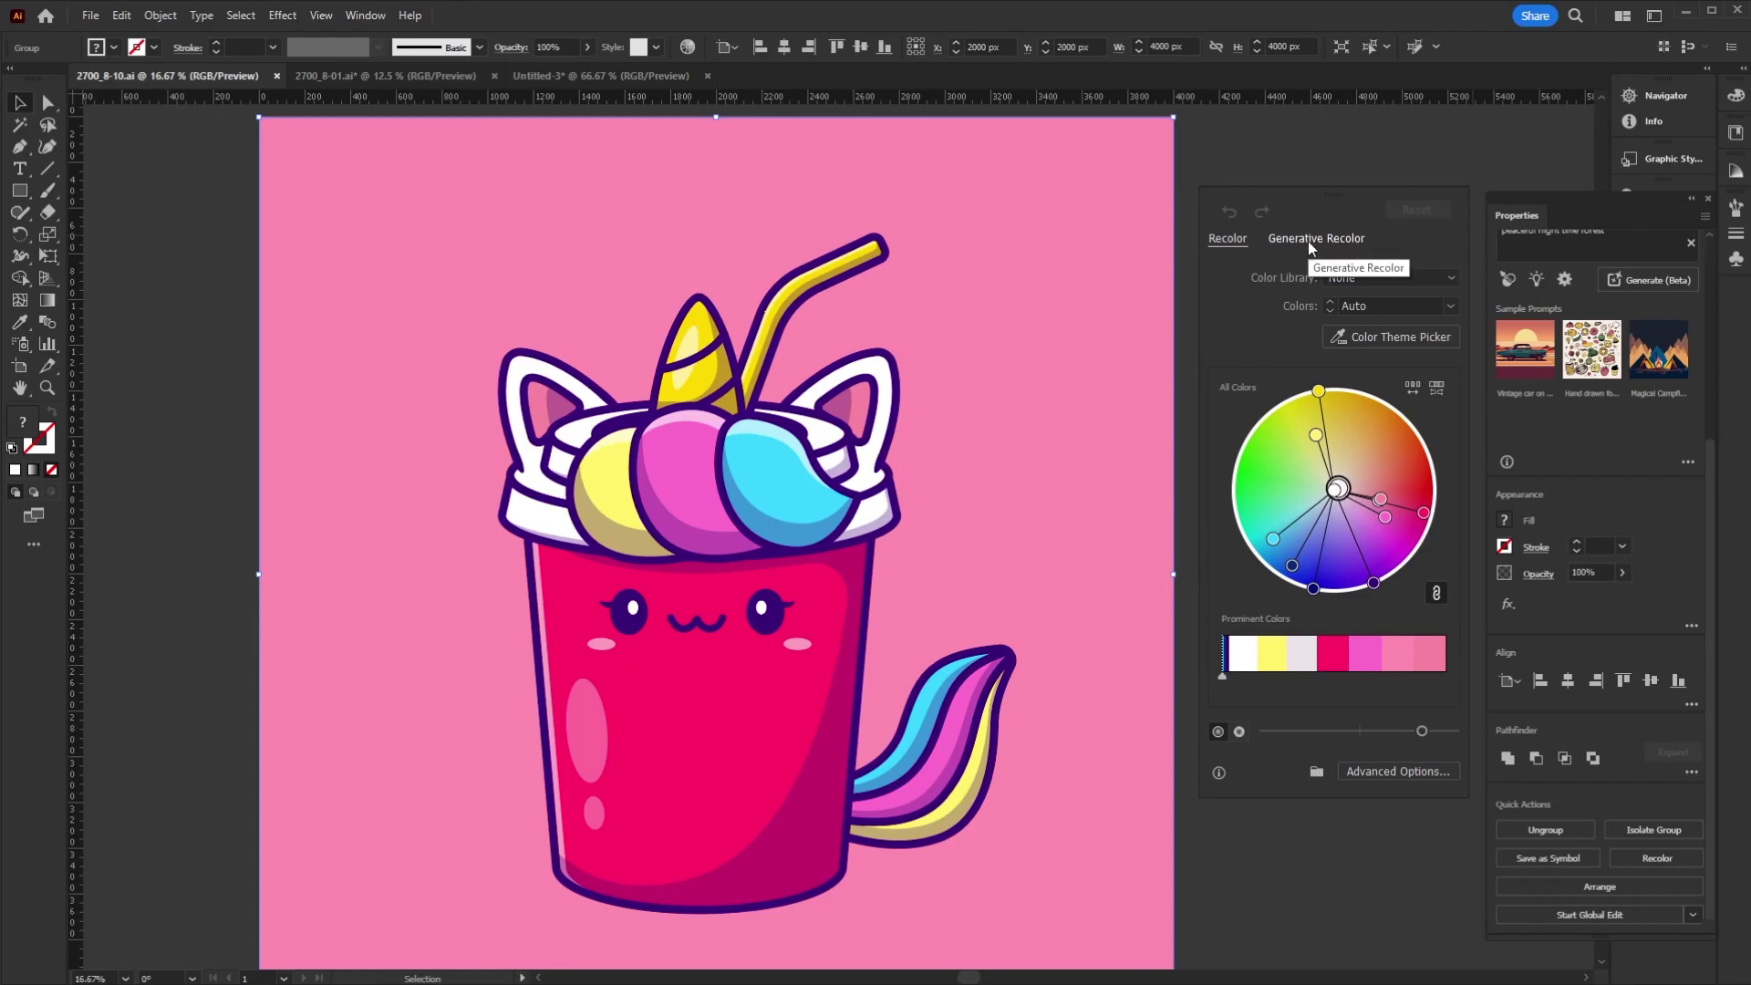
left_click(1309, 248)
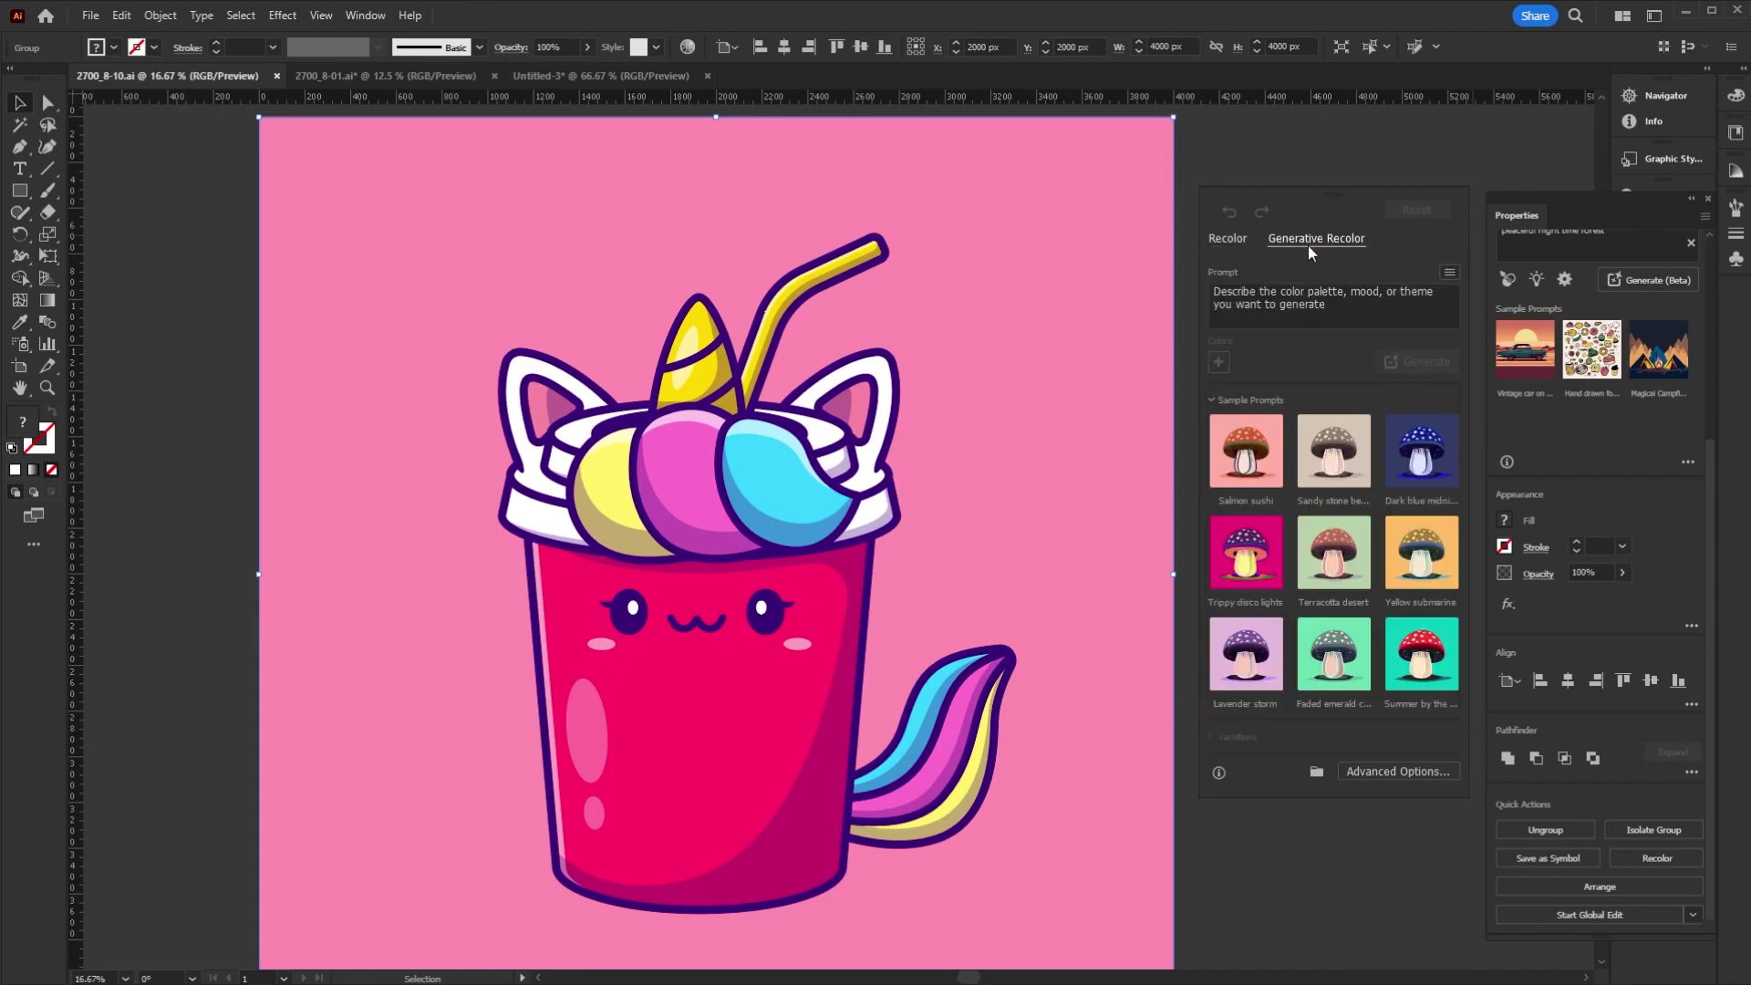
left_click(1352, 315)
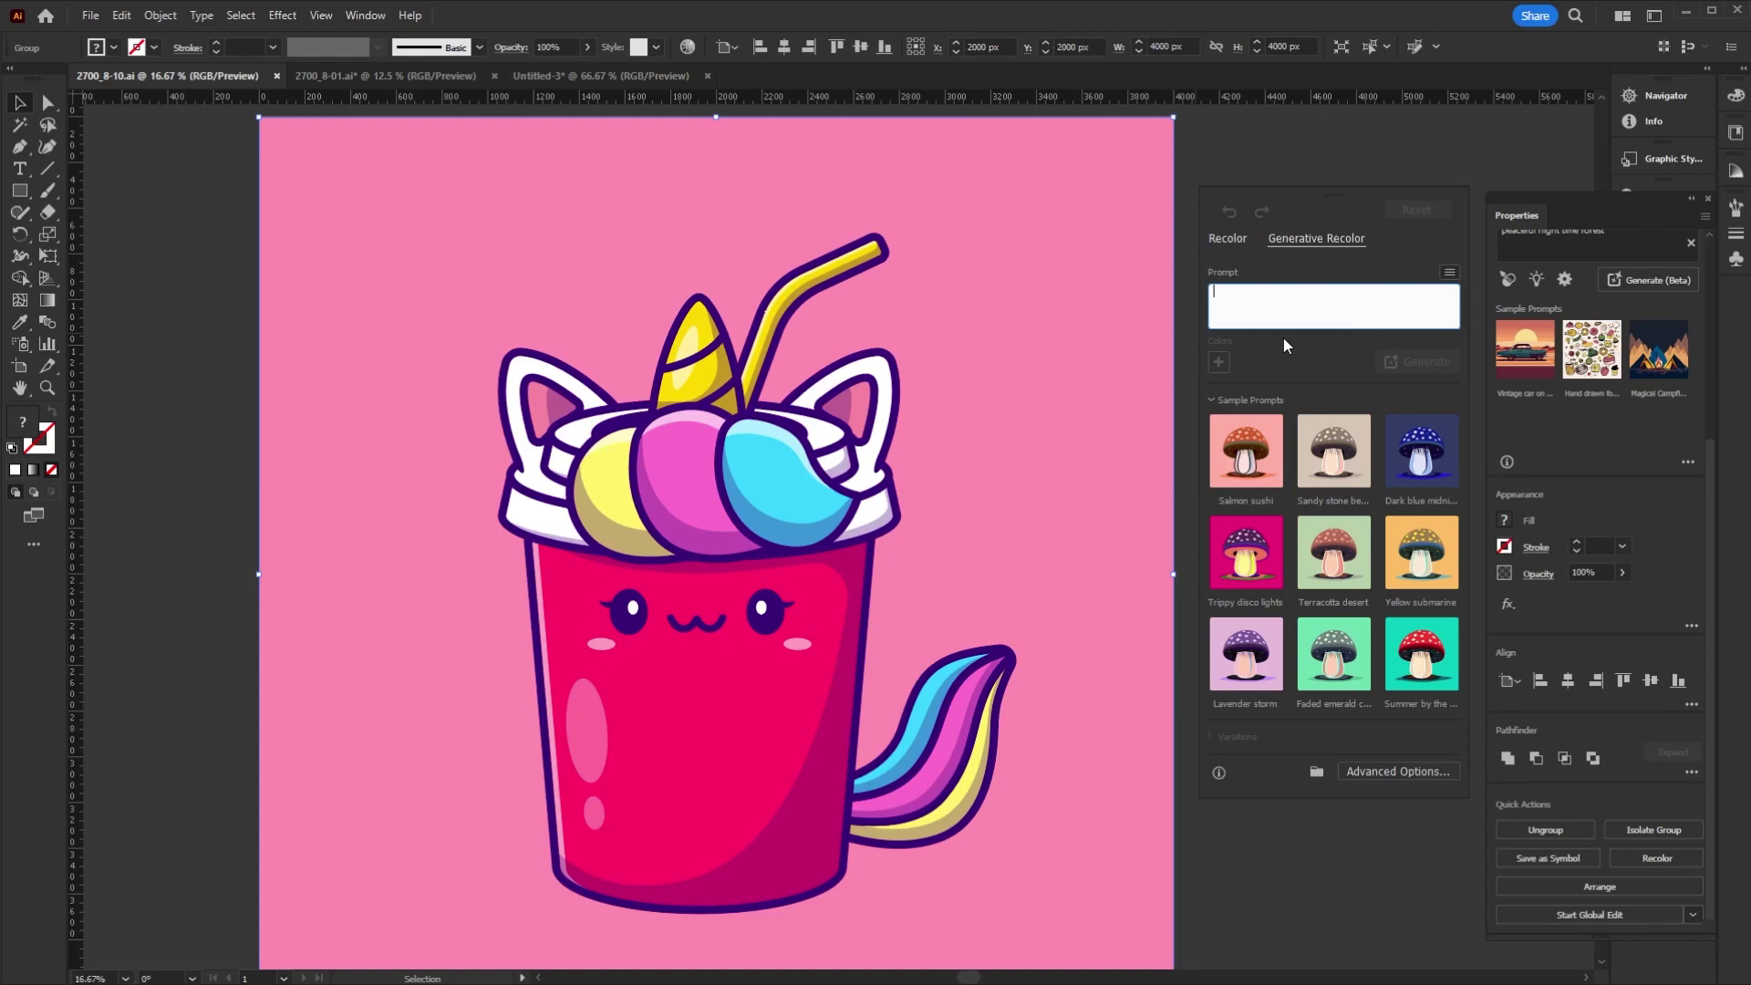
type("chocolate chip cookies")
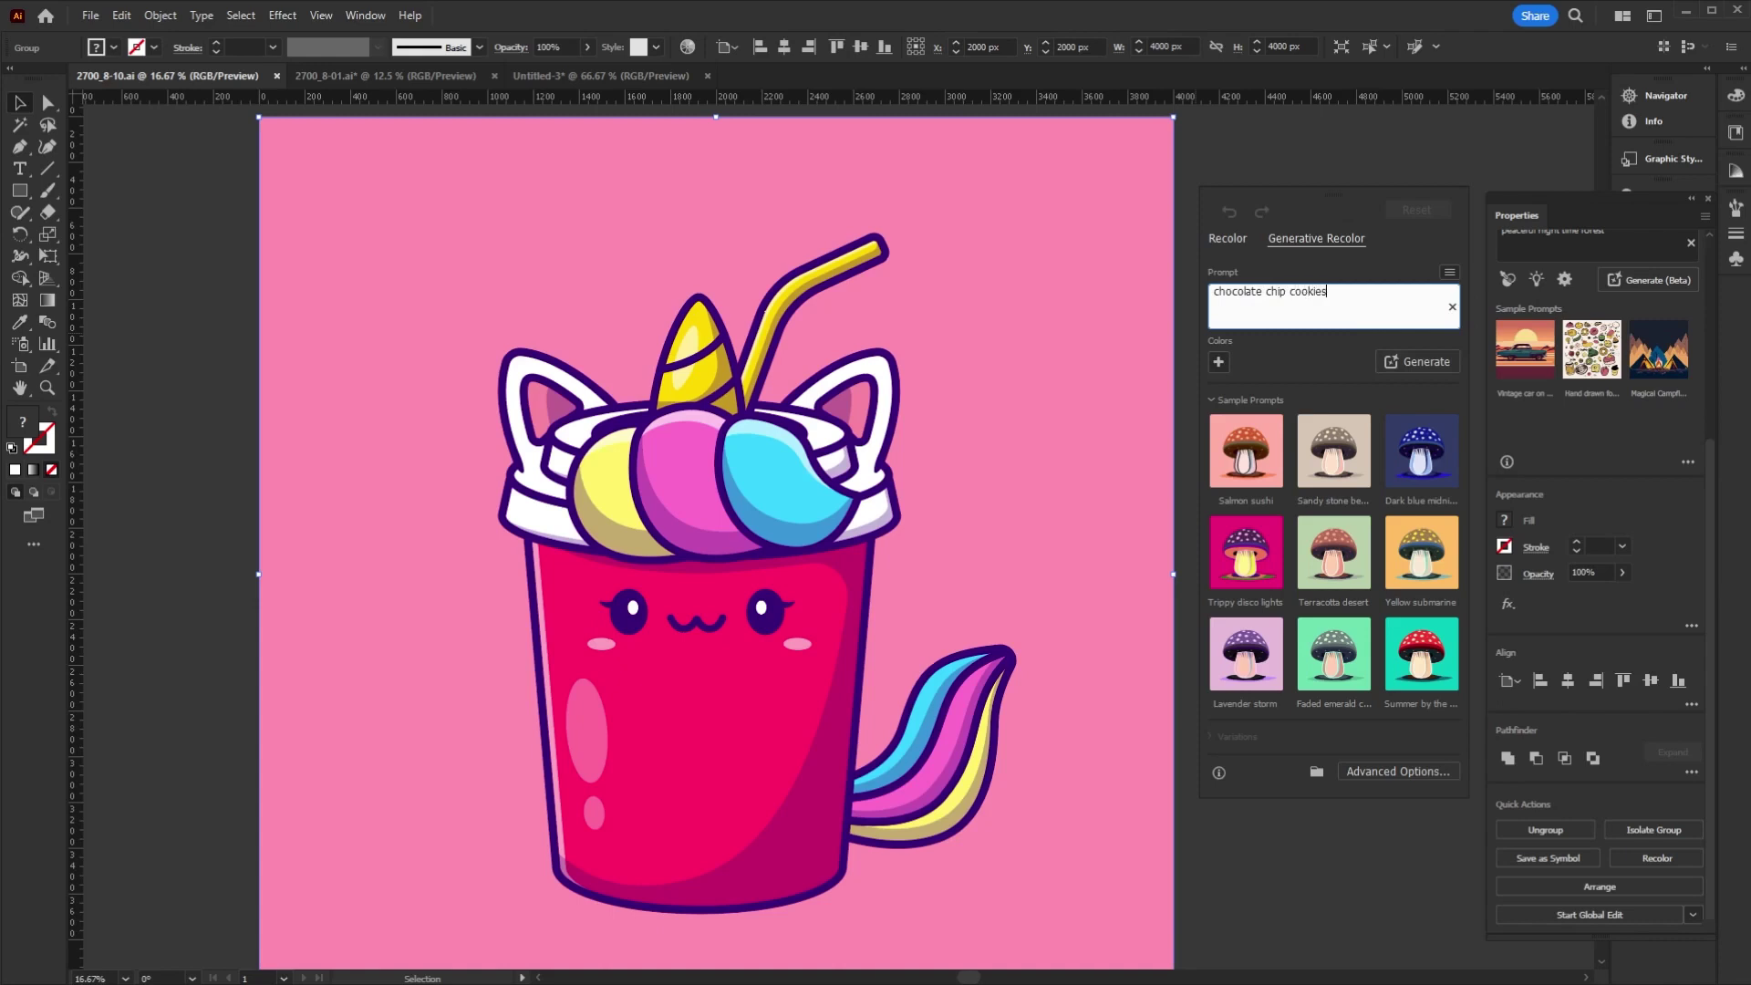
left_click(1427, 363)
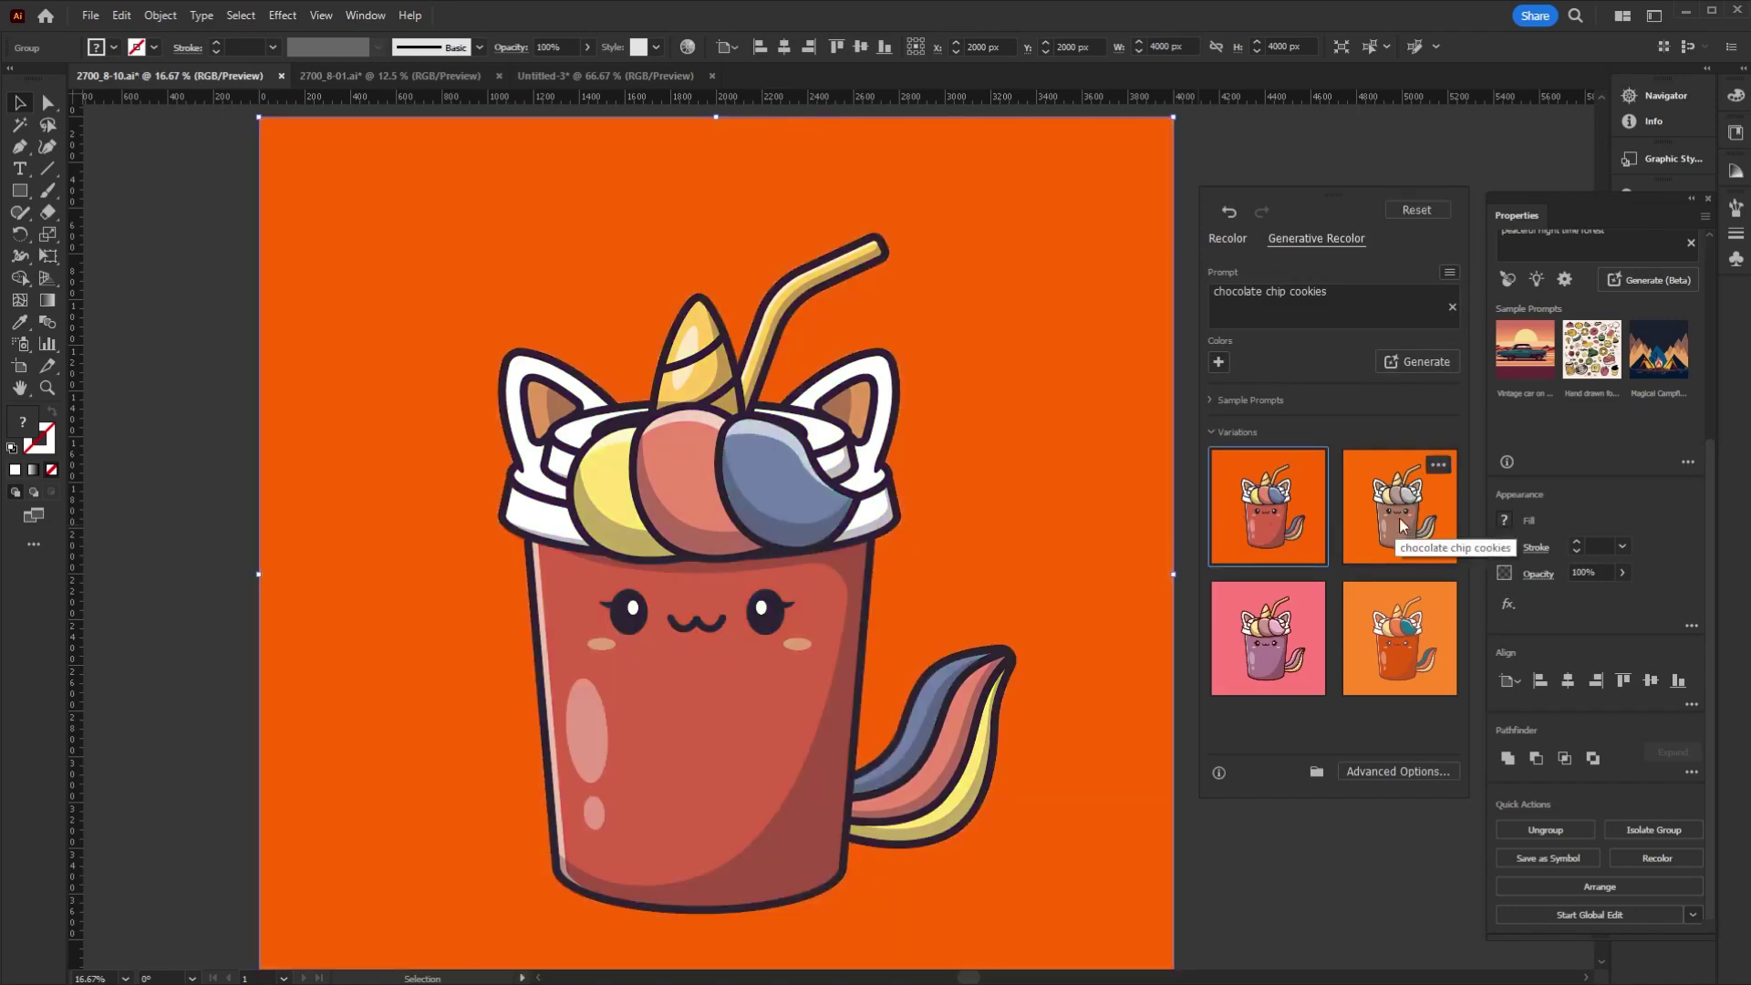
- Try several recolor variations and settle on the pink-and-purple one
left_click(1402, 526)
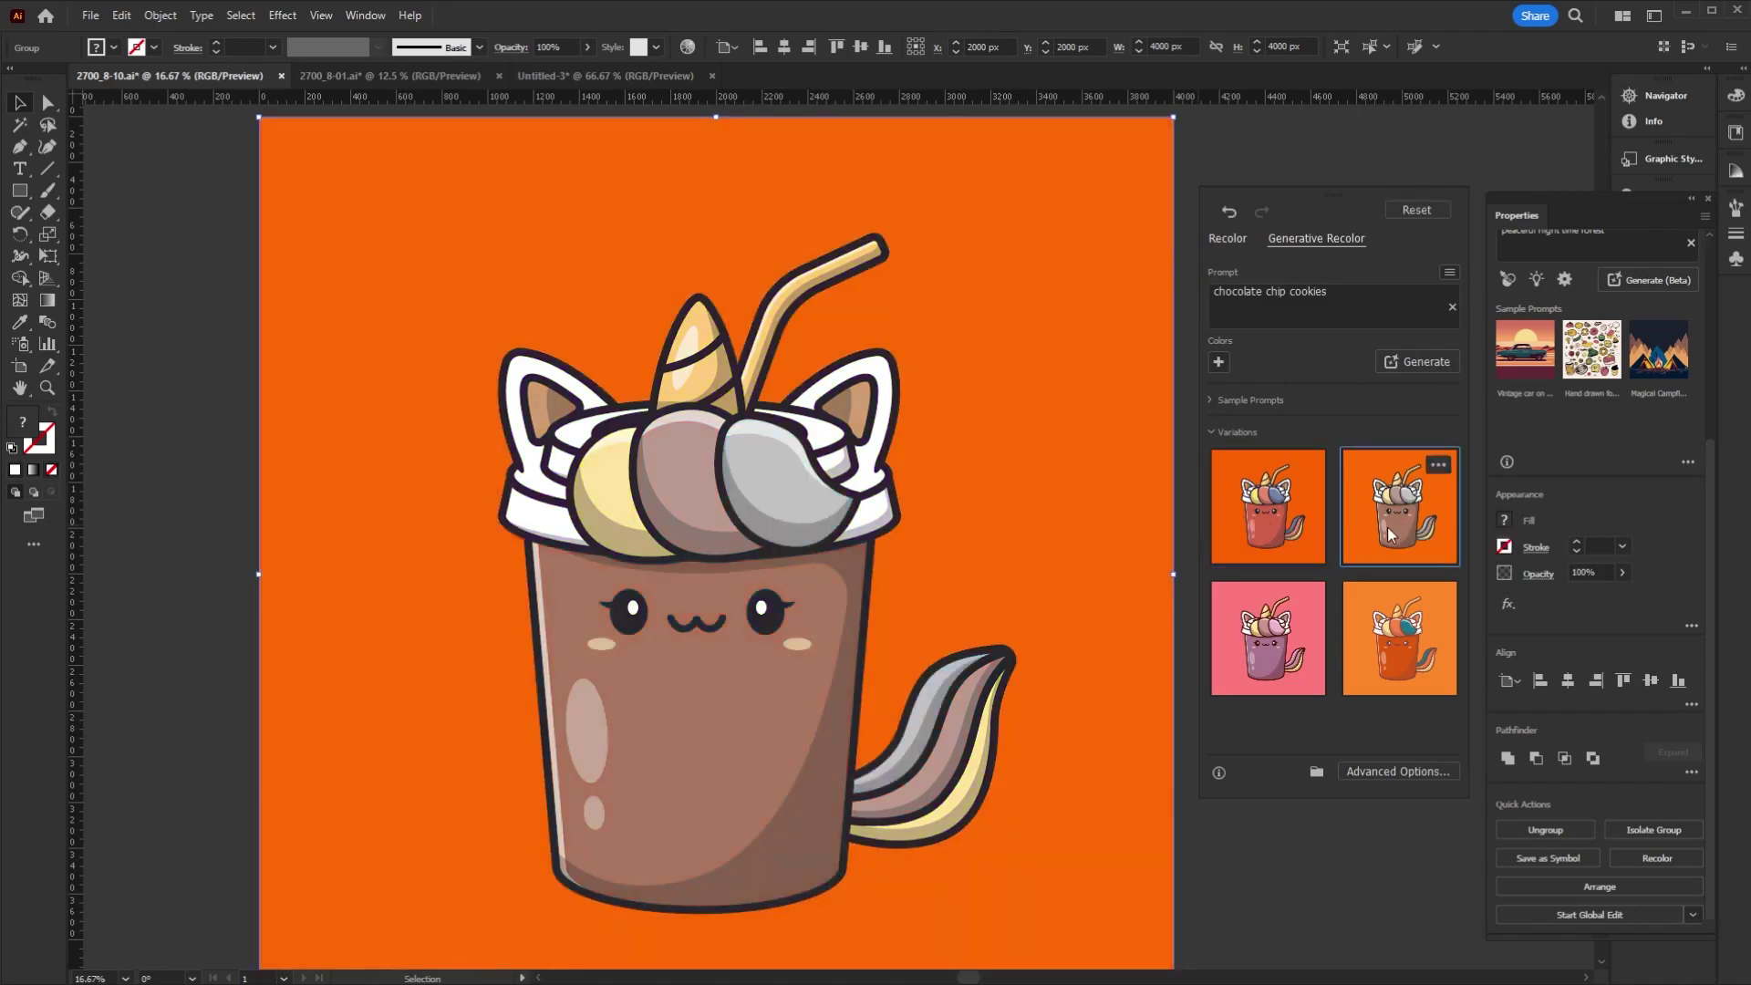
left_click(1280, 678)
mouse_move(1399, 637)
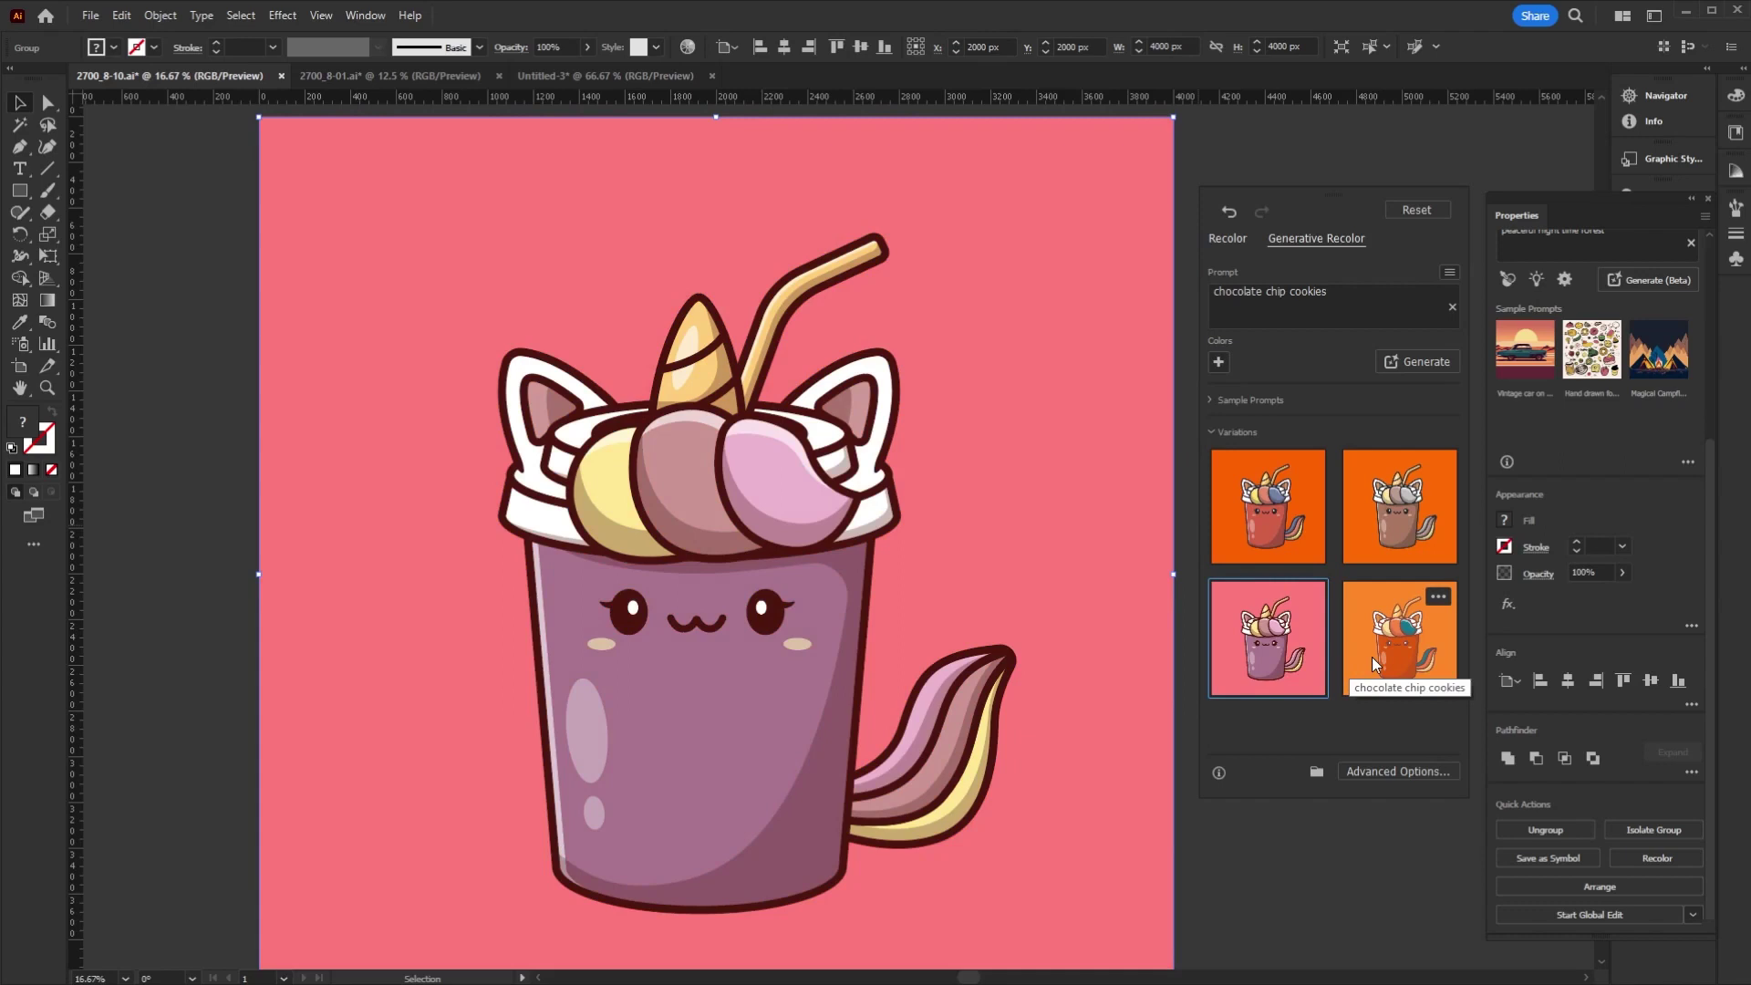
left_click(1374, 663)
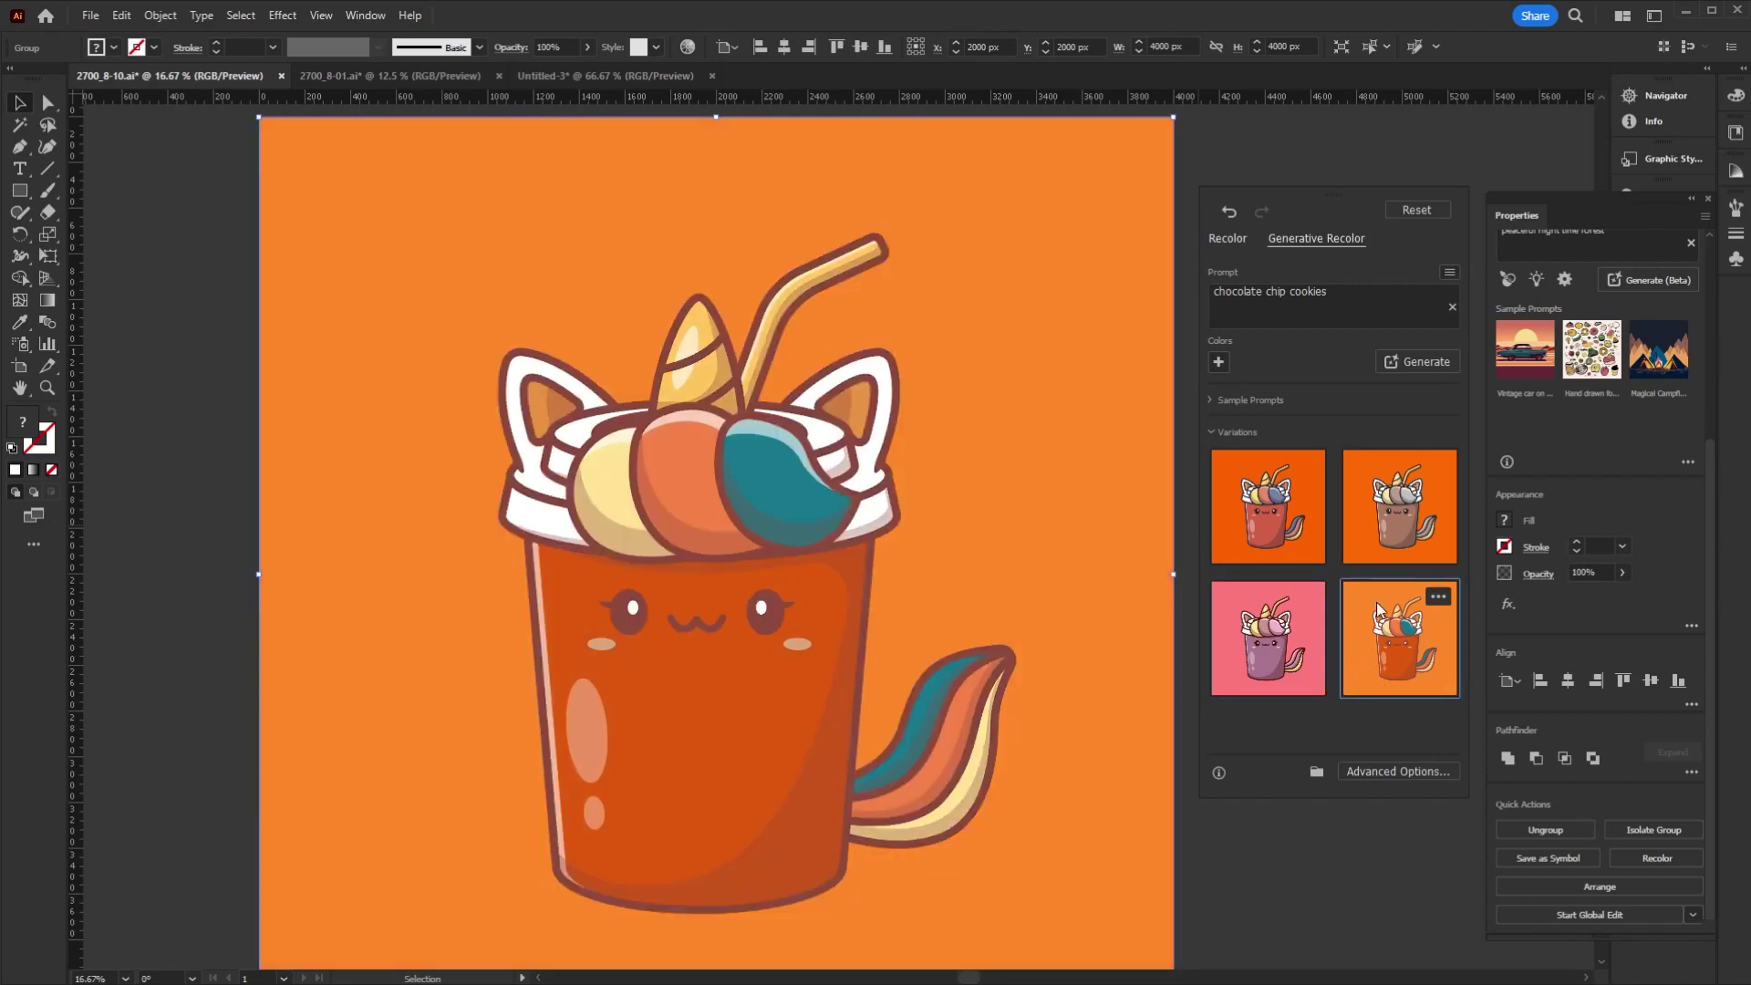
left_click(1379, 538)
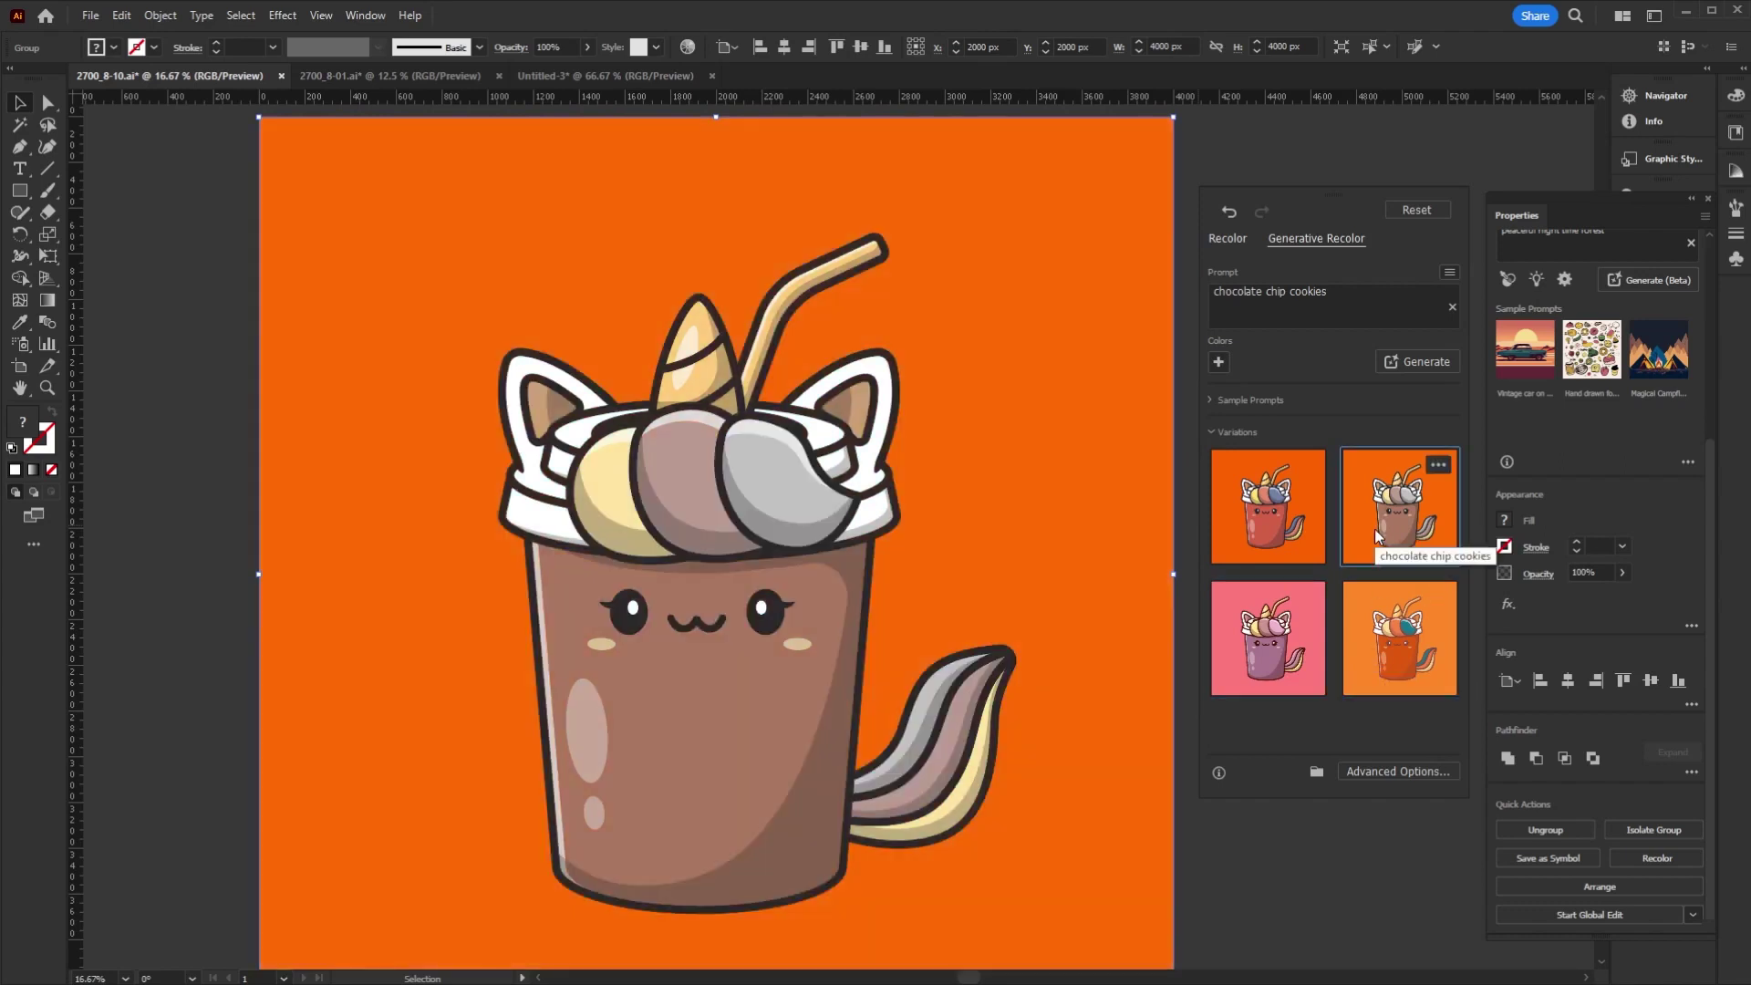
left_click(1300, 641)
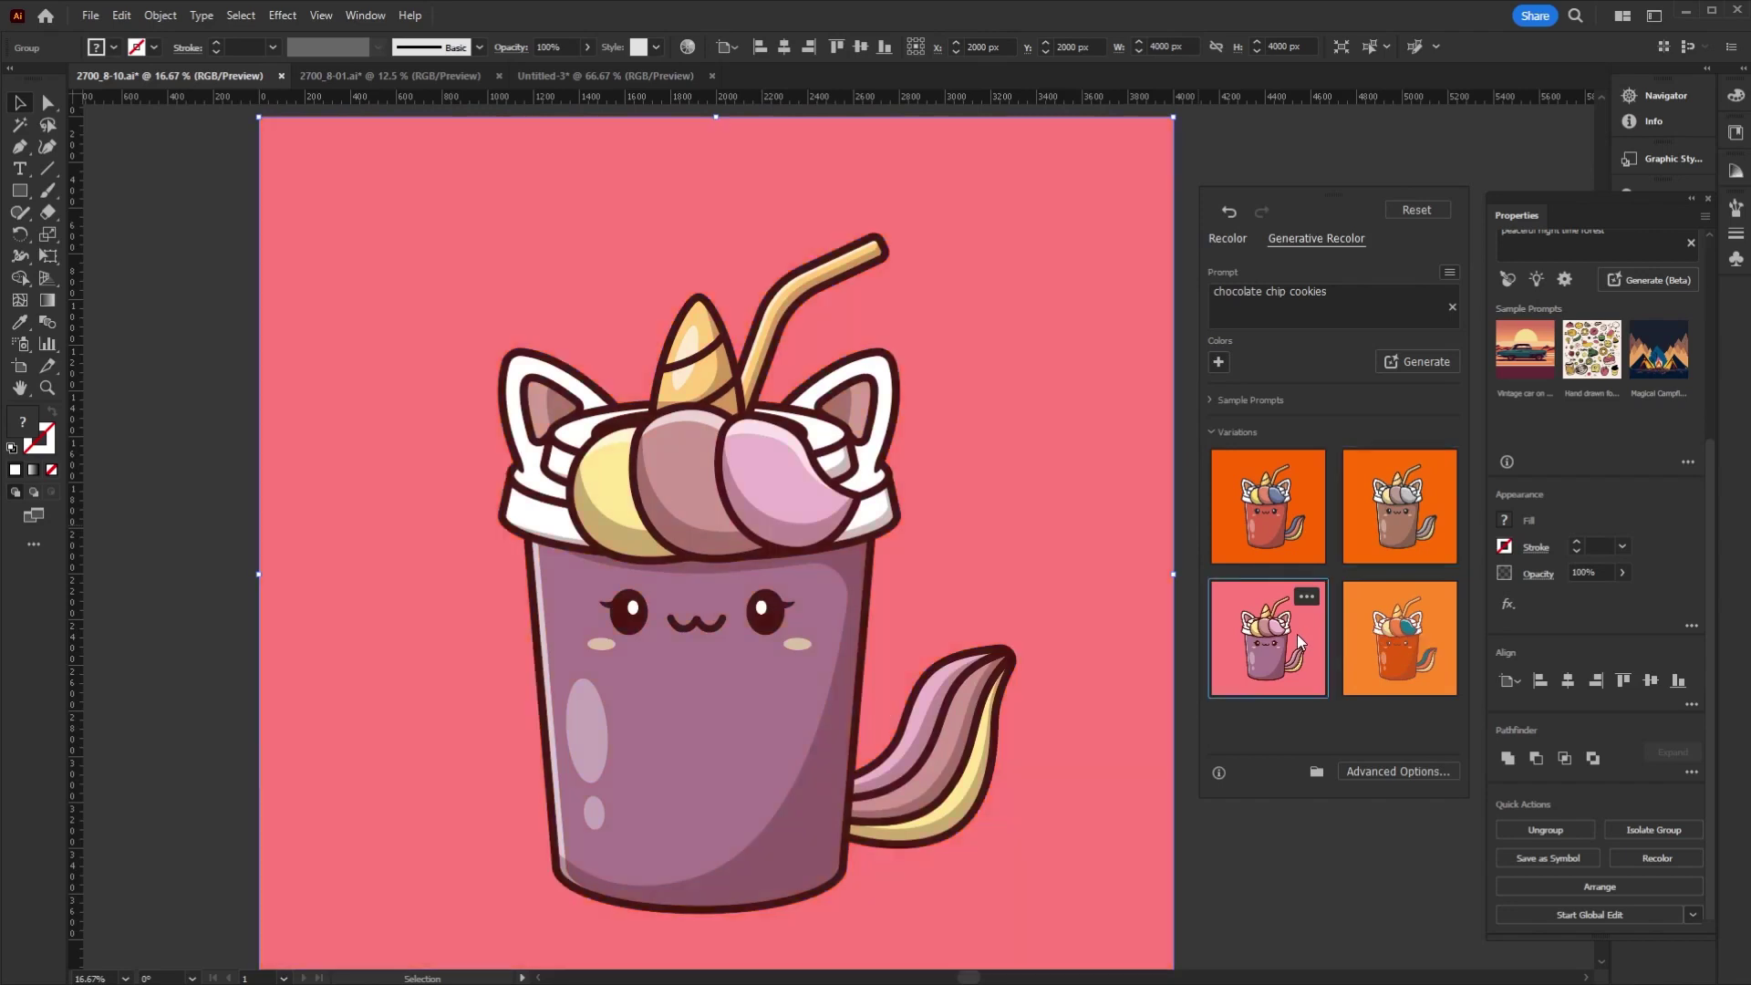
- Shift the hue of the yellow artwork colour in Advanced Options
left_click(1433, 770)
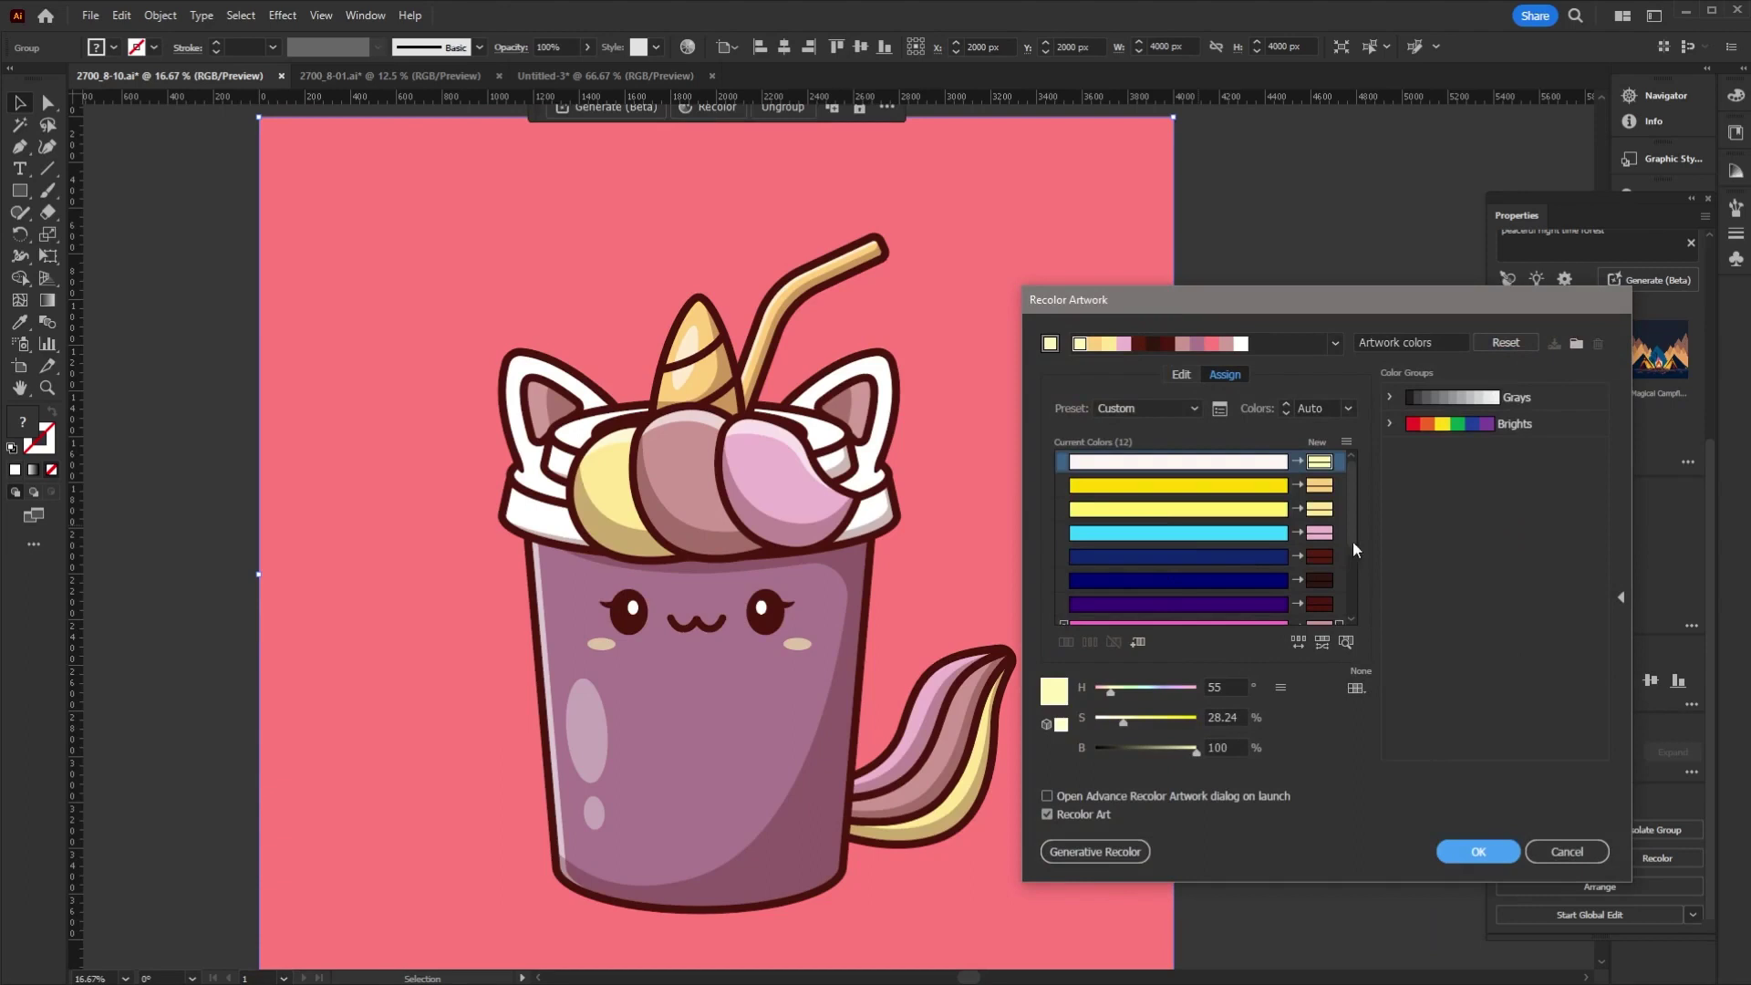
left_click(1336, 487)
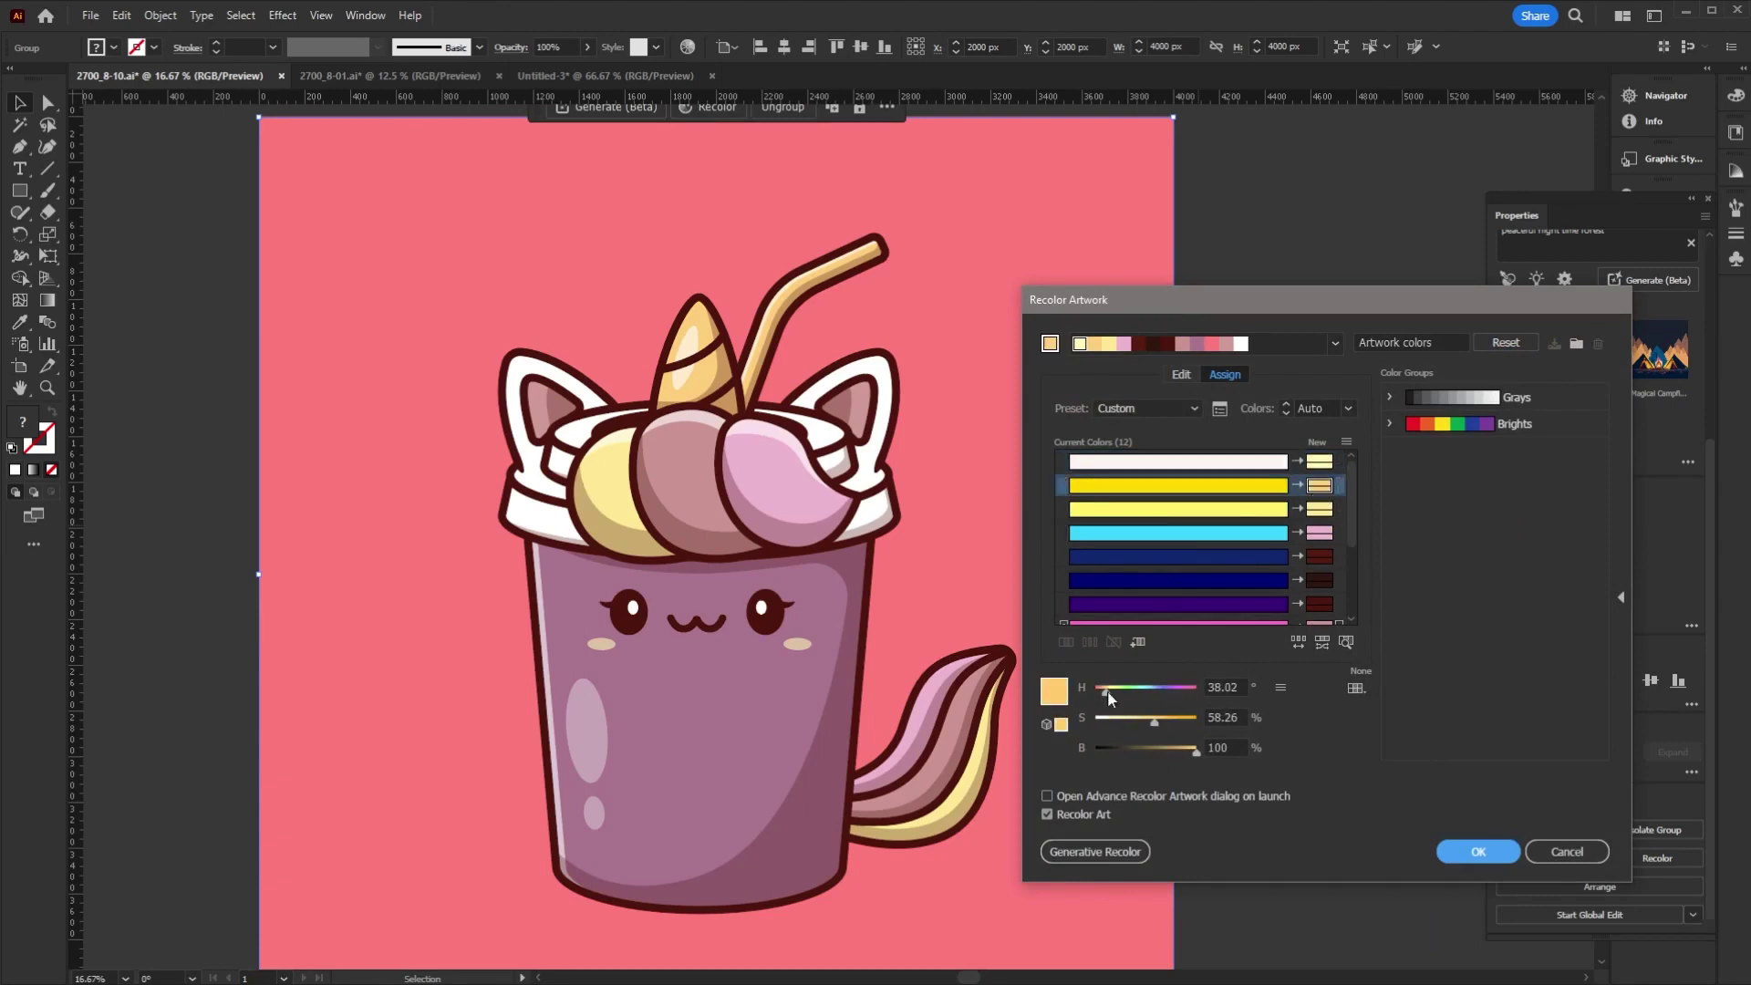
mouse_move(1103, 692)
left_mouse_down()
mouse_move(1167, 693)
mouse_move(1131, 699)
left_mouse_up()
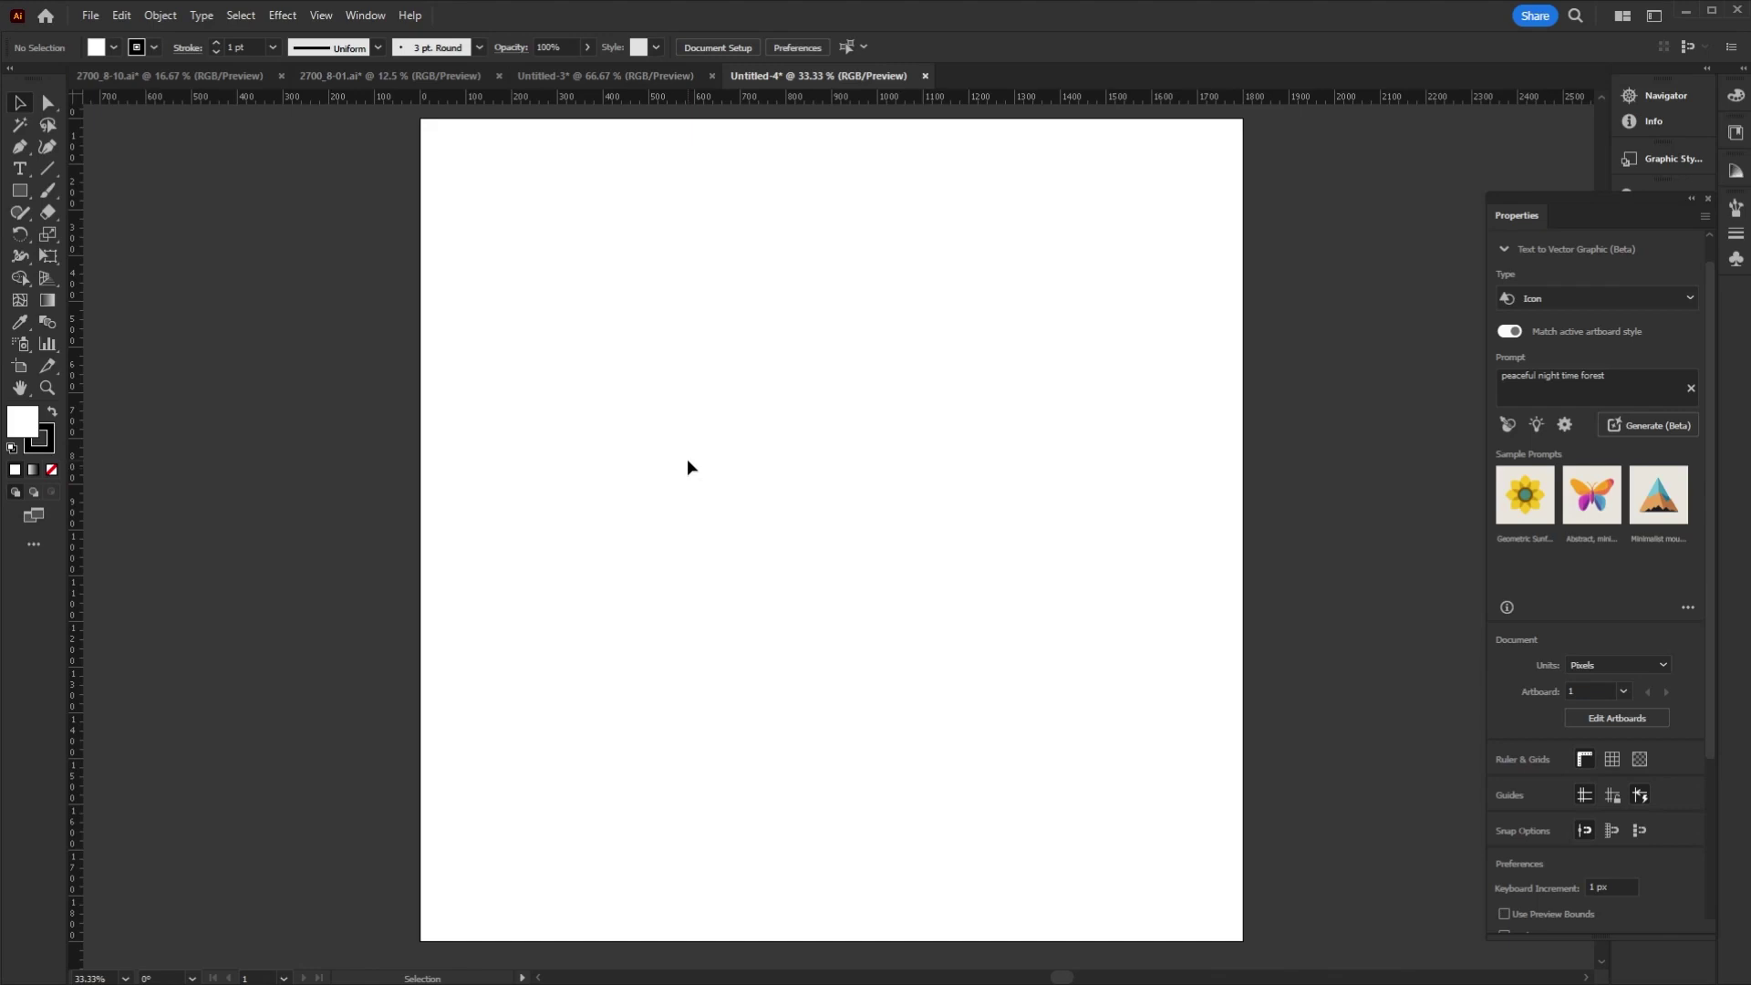
- Draw a large square on the new artboard
left_click(28, 193)
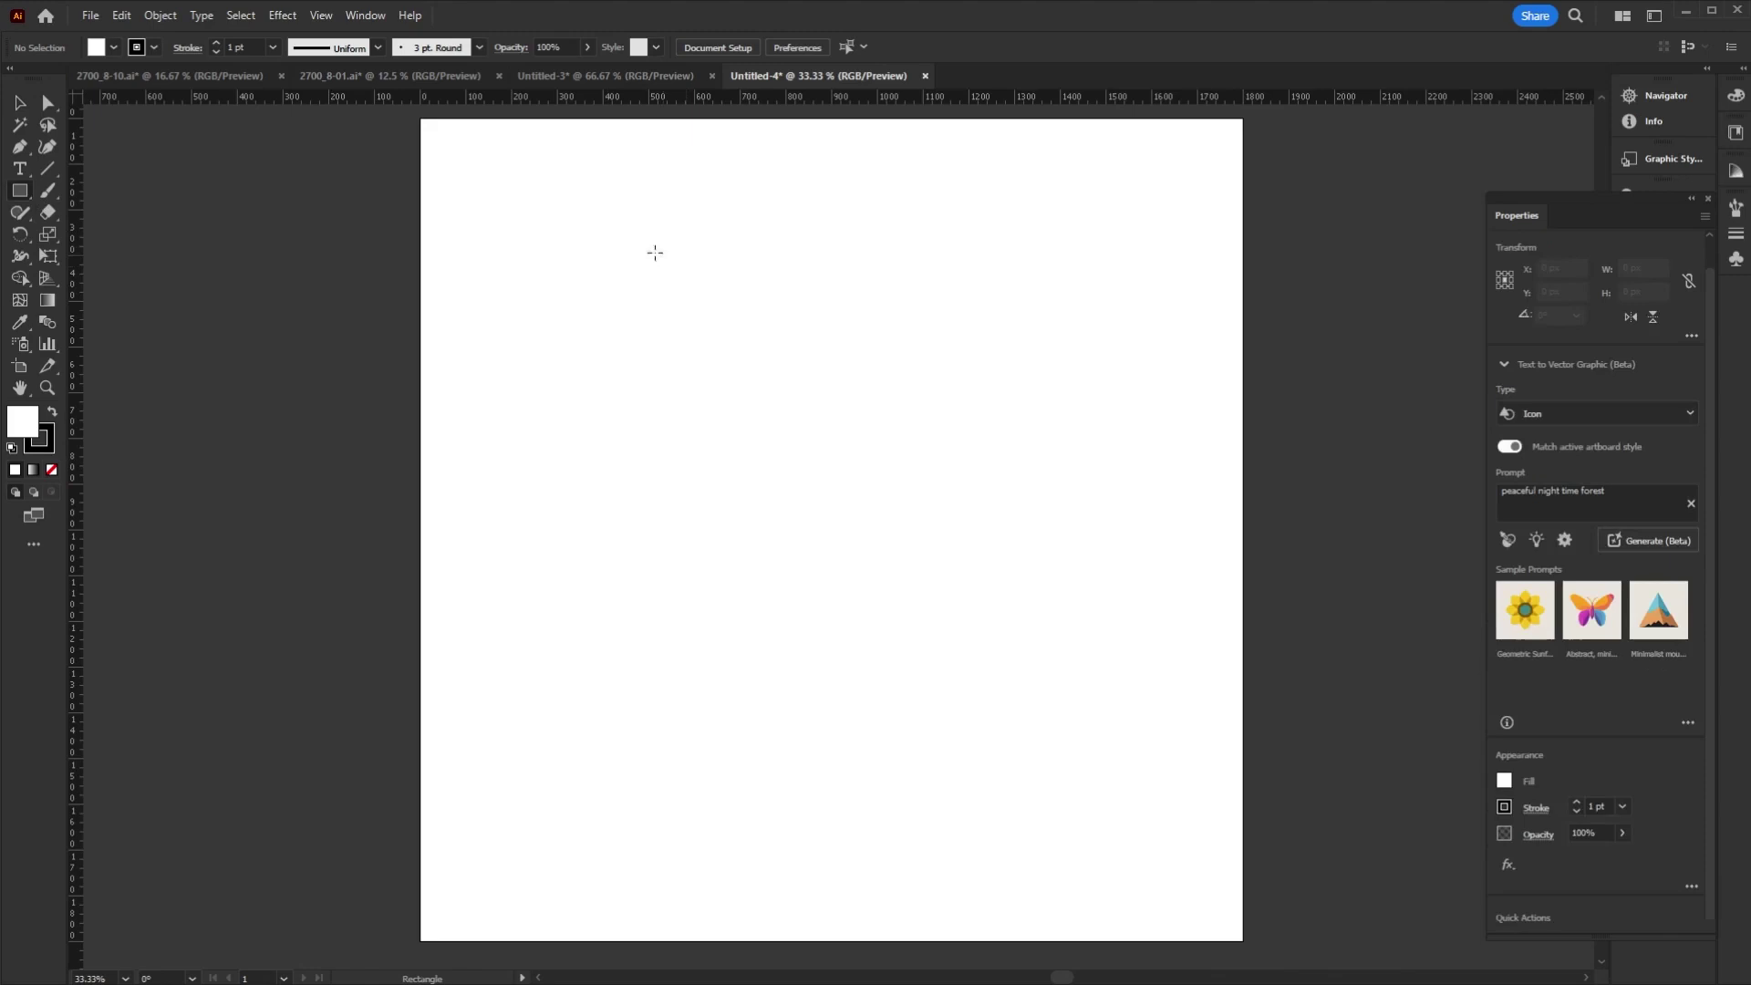
left_click_drag(589, 221, 1171, 802)
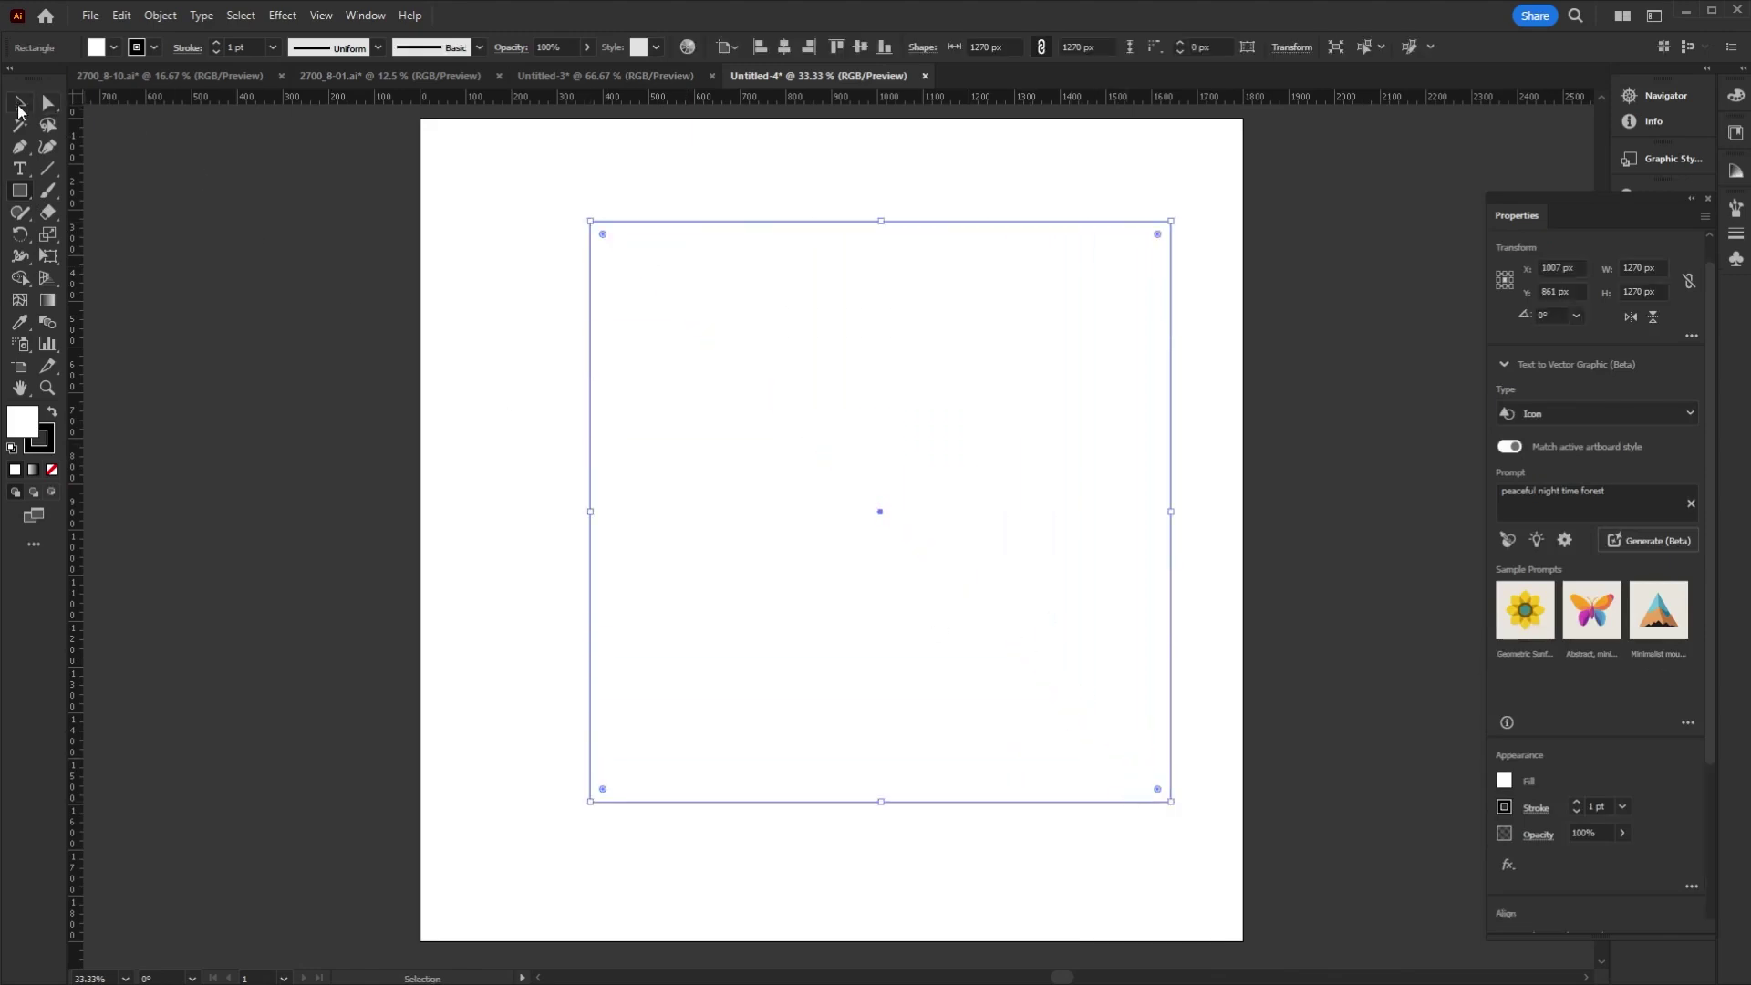
key("v")
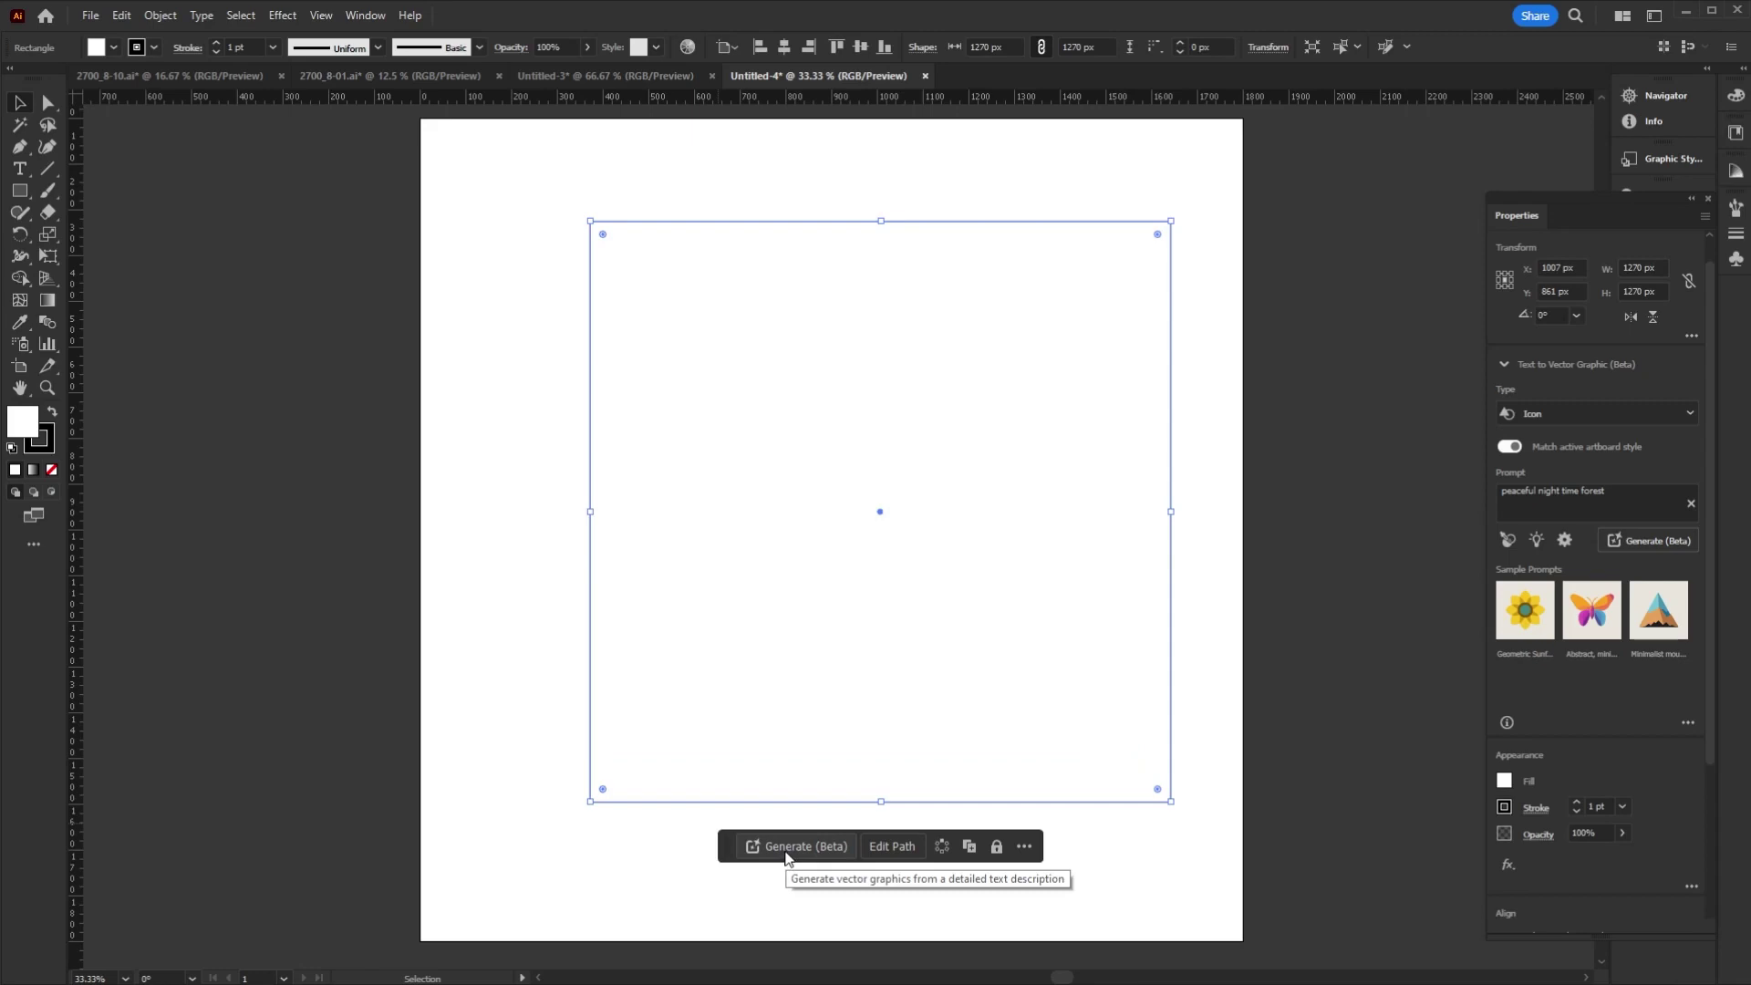
- Generate 'book' Icon graphics in the square and browse to the open-book variation
left_click(787, 848)
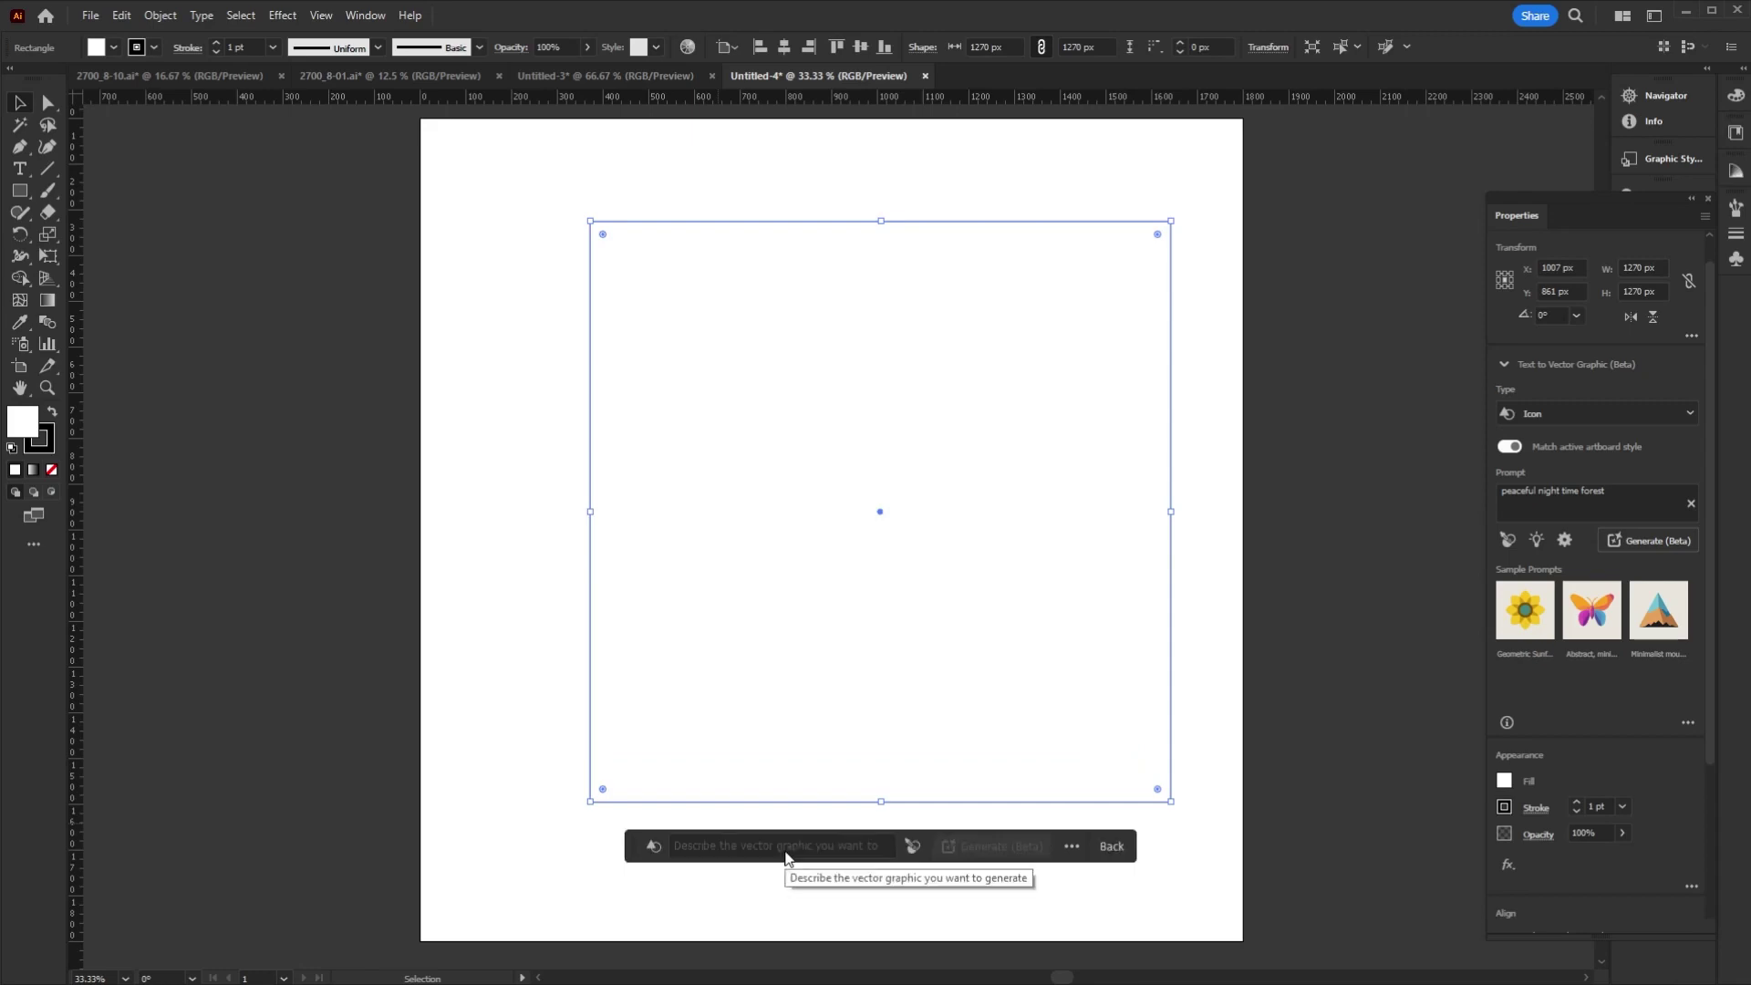
left_click(654, 848)
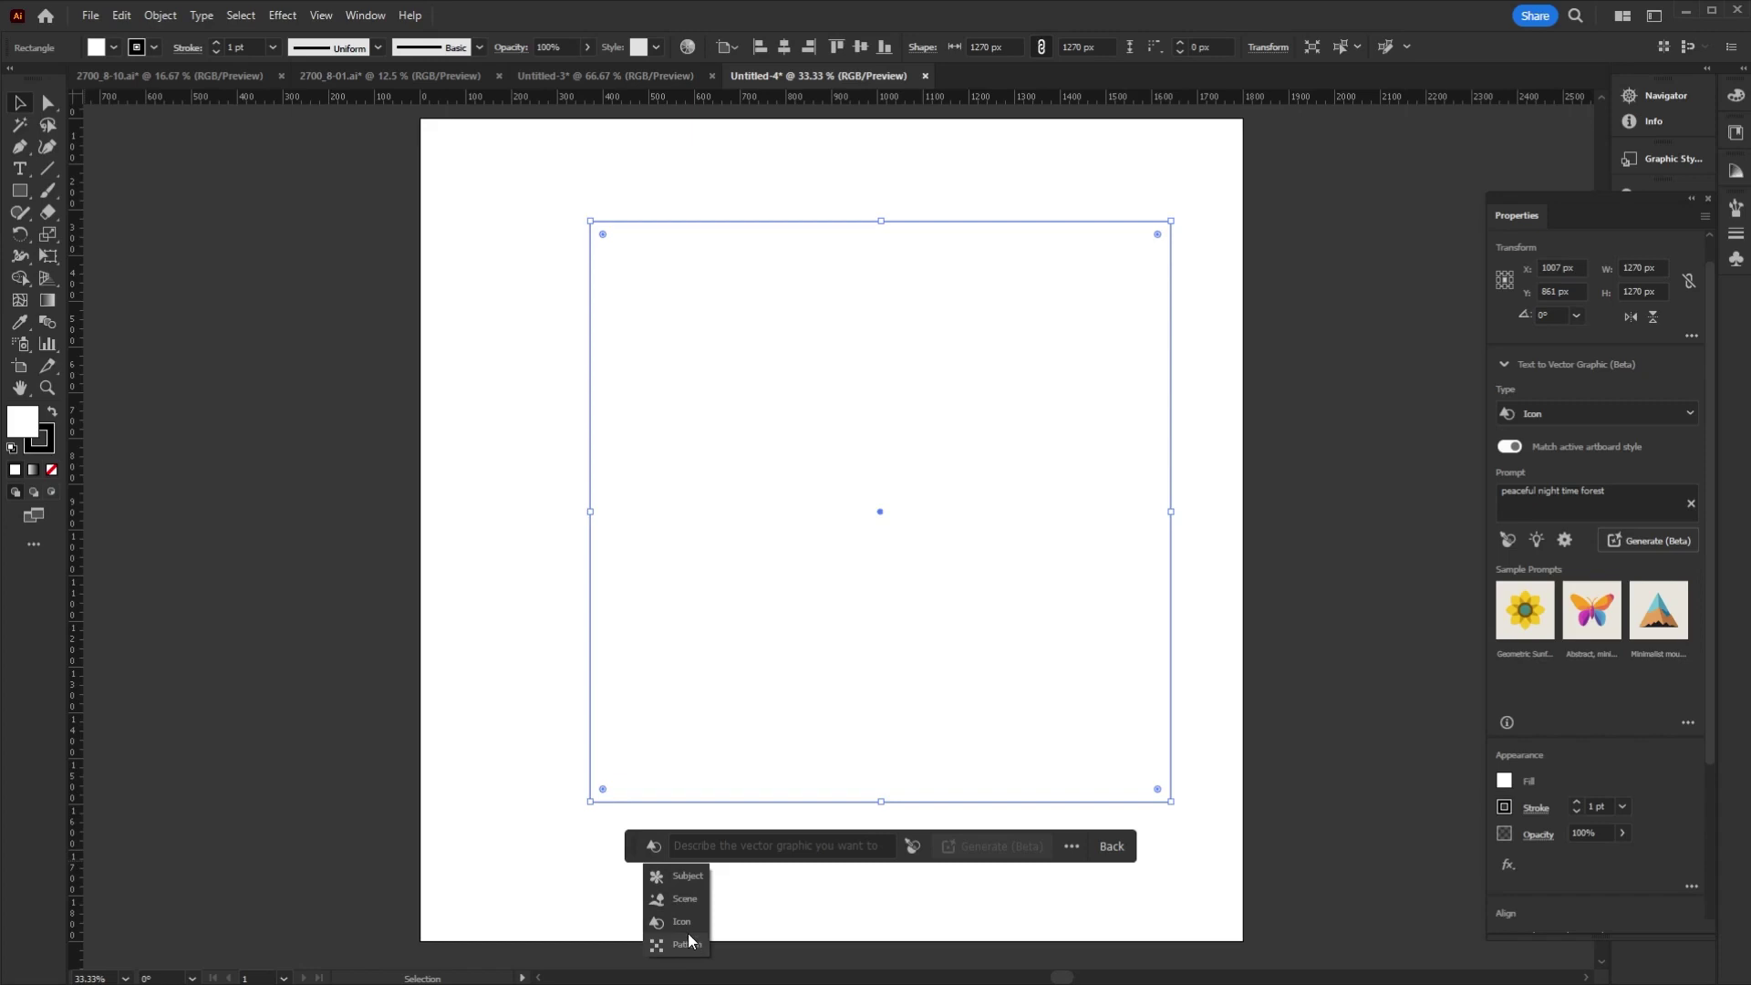
left_click(687, 921)
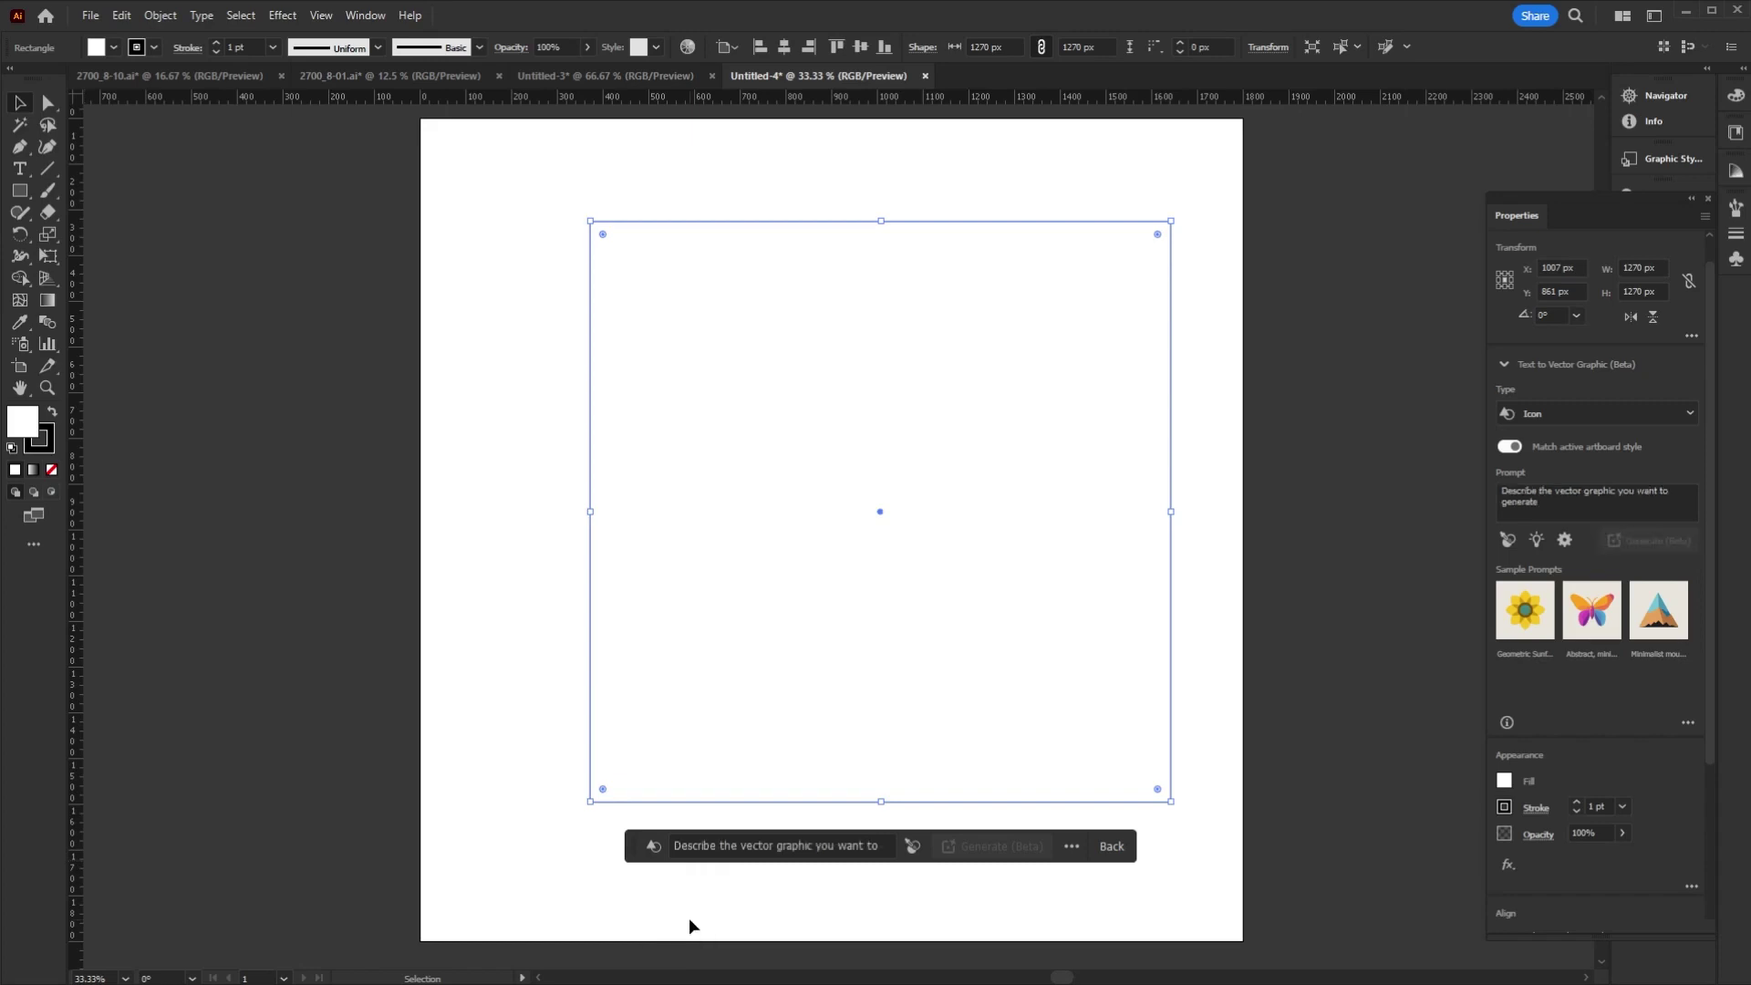
left_click(721, 847)
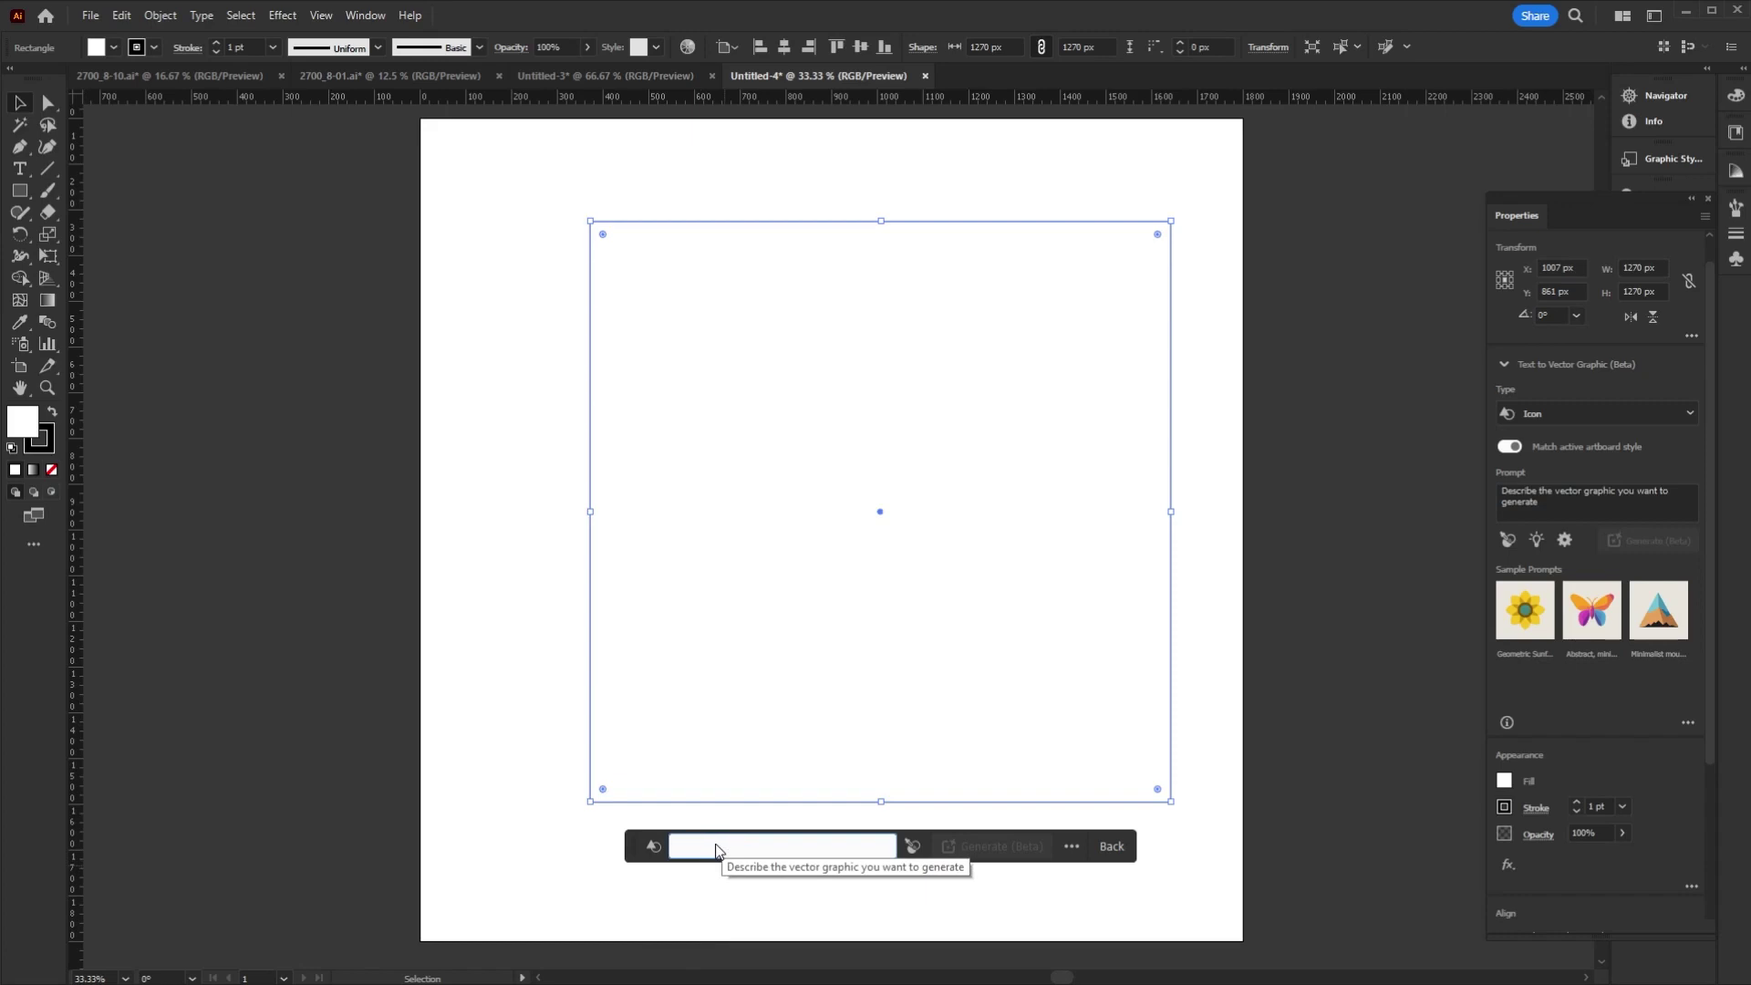
type("book")
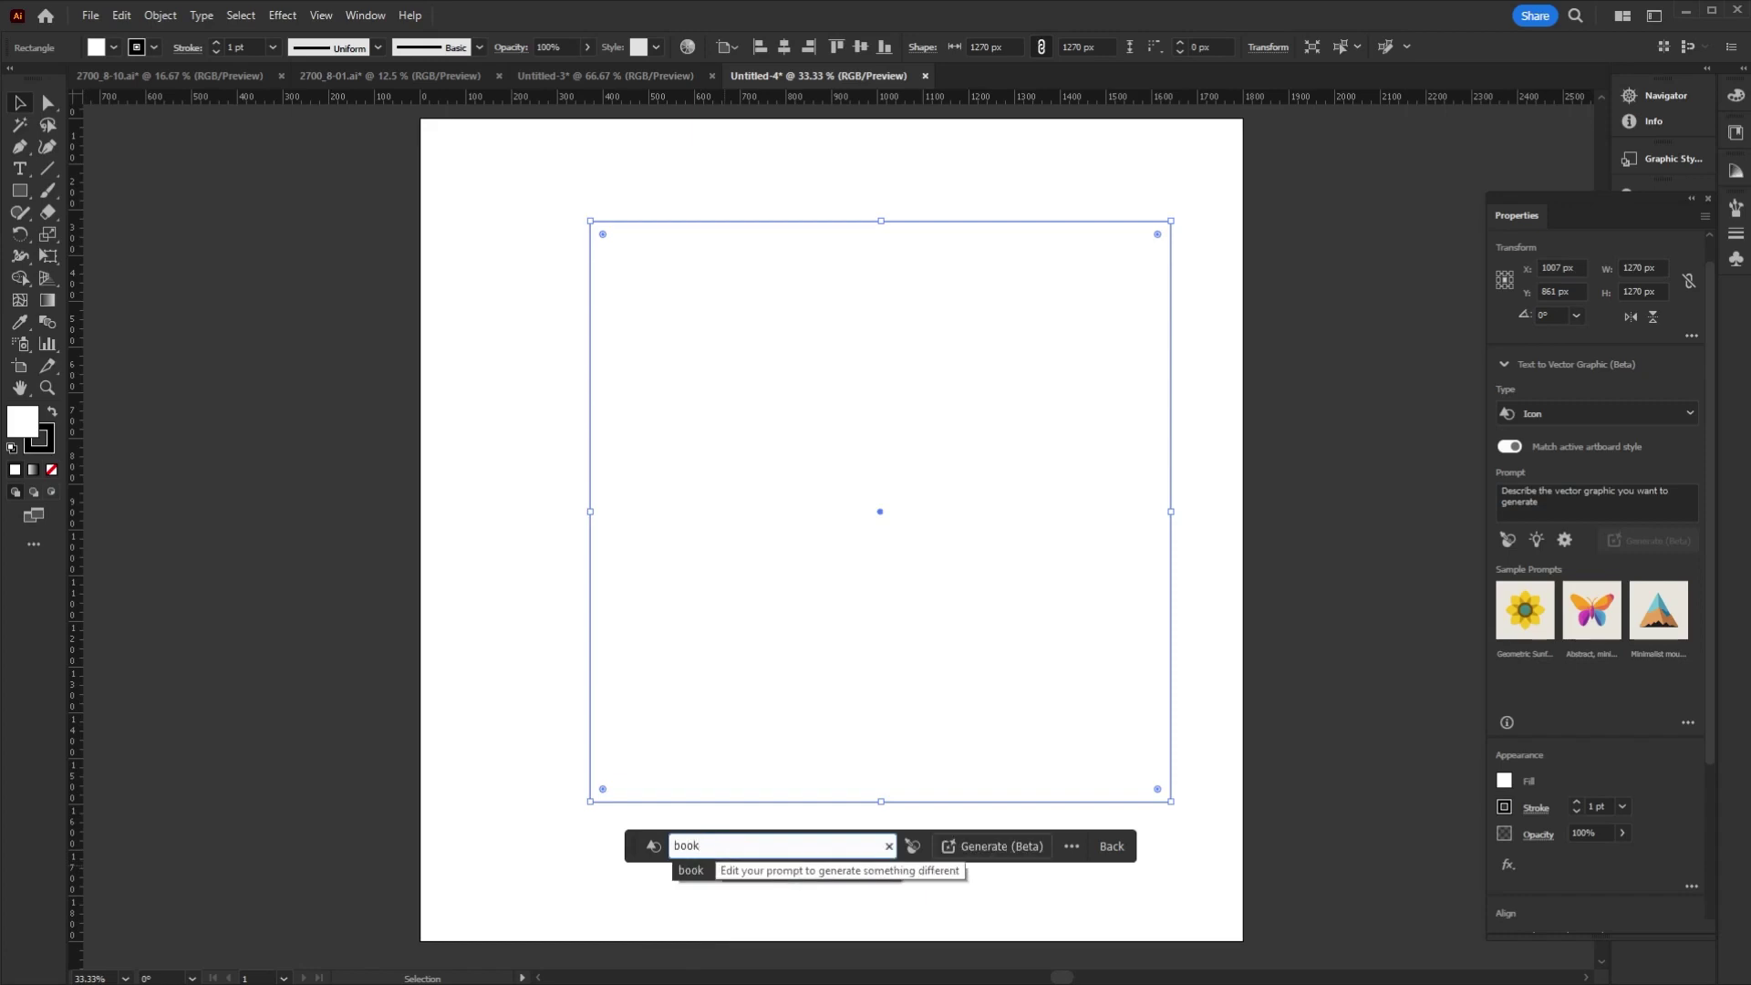
left_click(1017, 848)
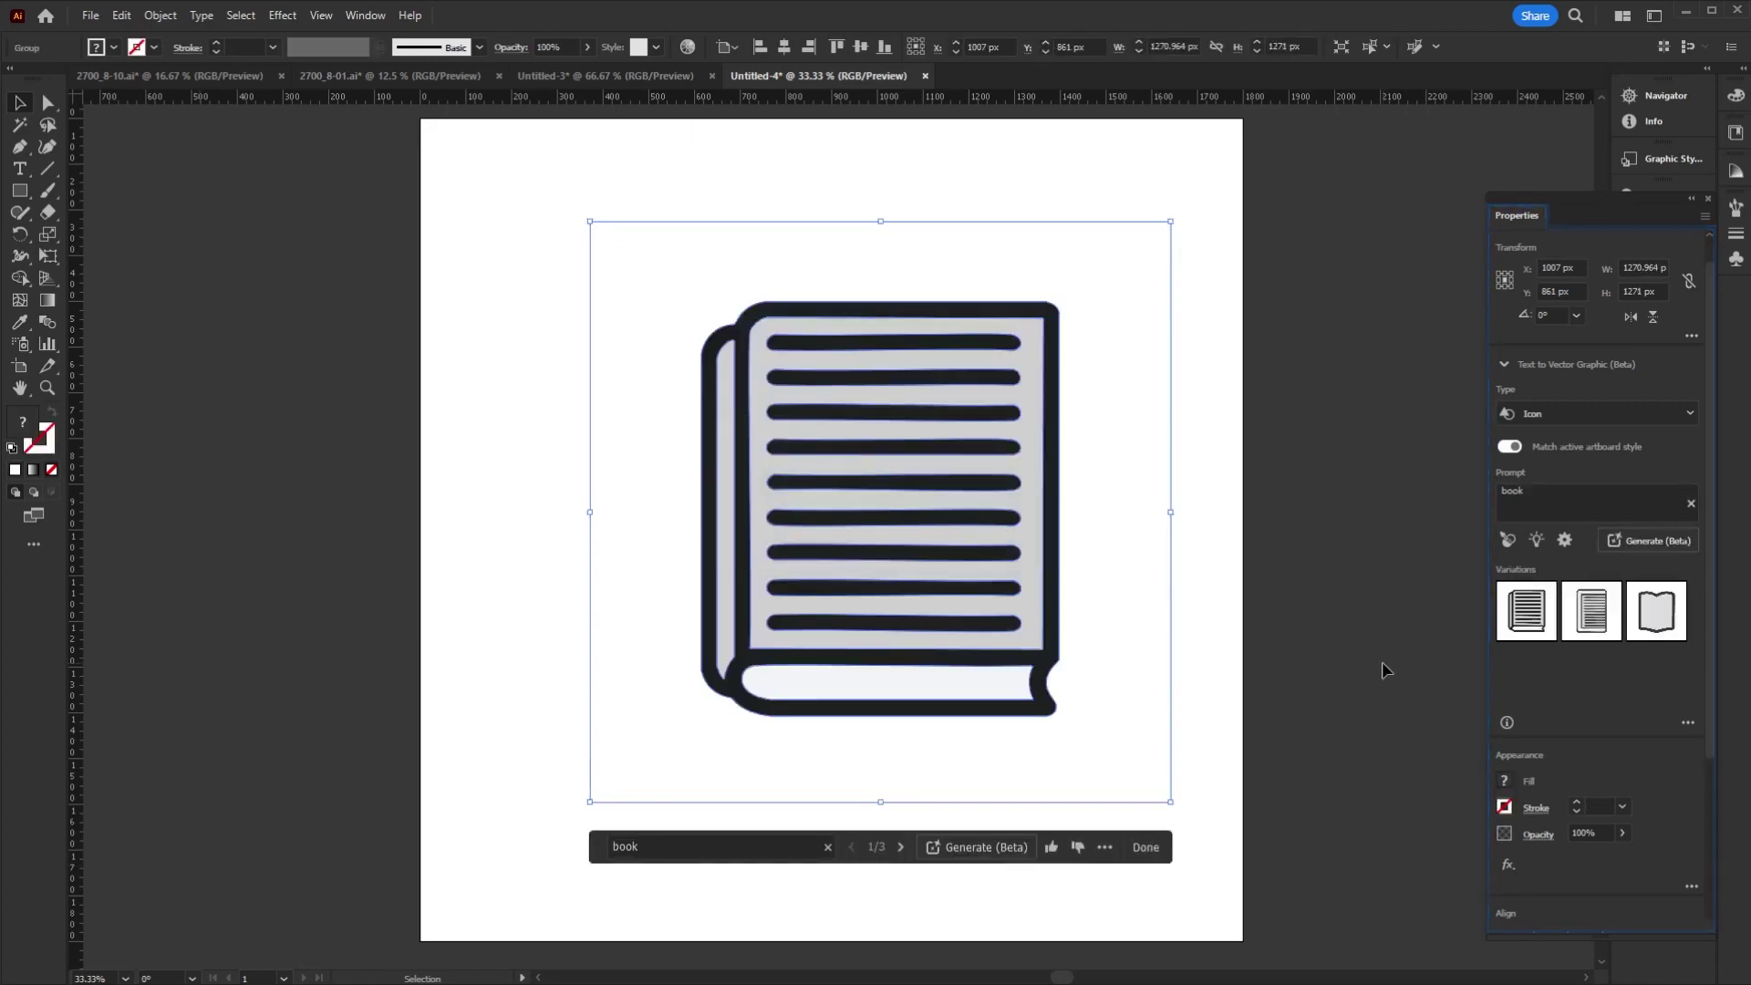
left_click(901, 847)
left_click(901, 847)
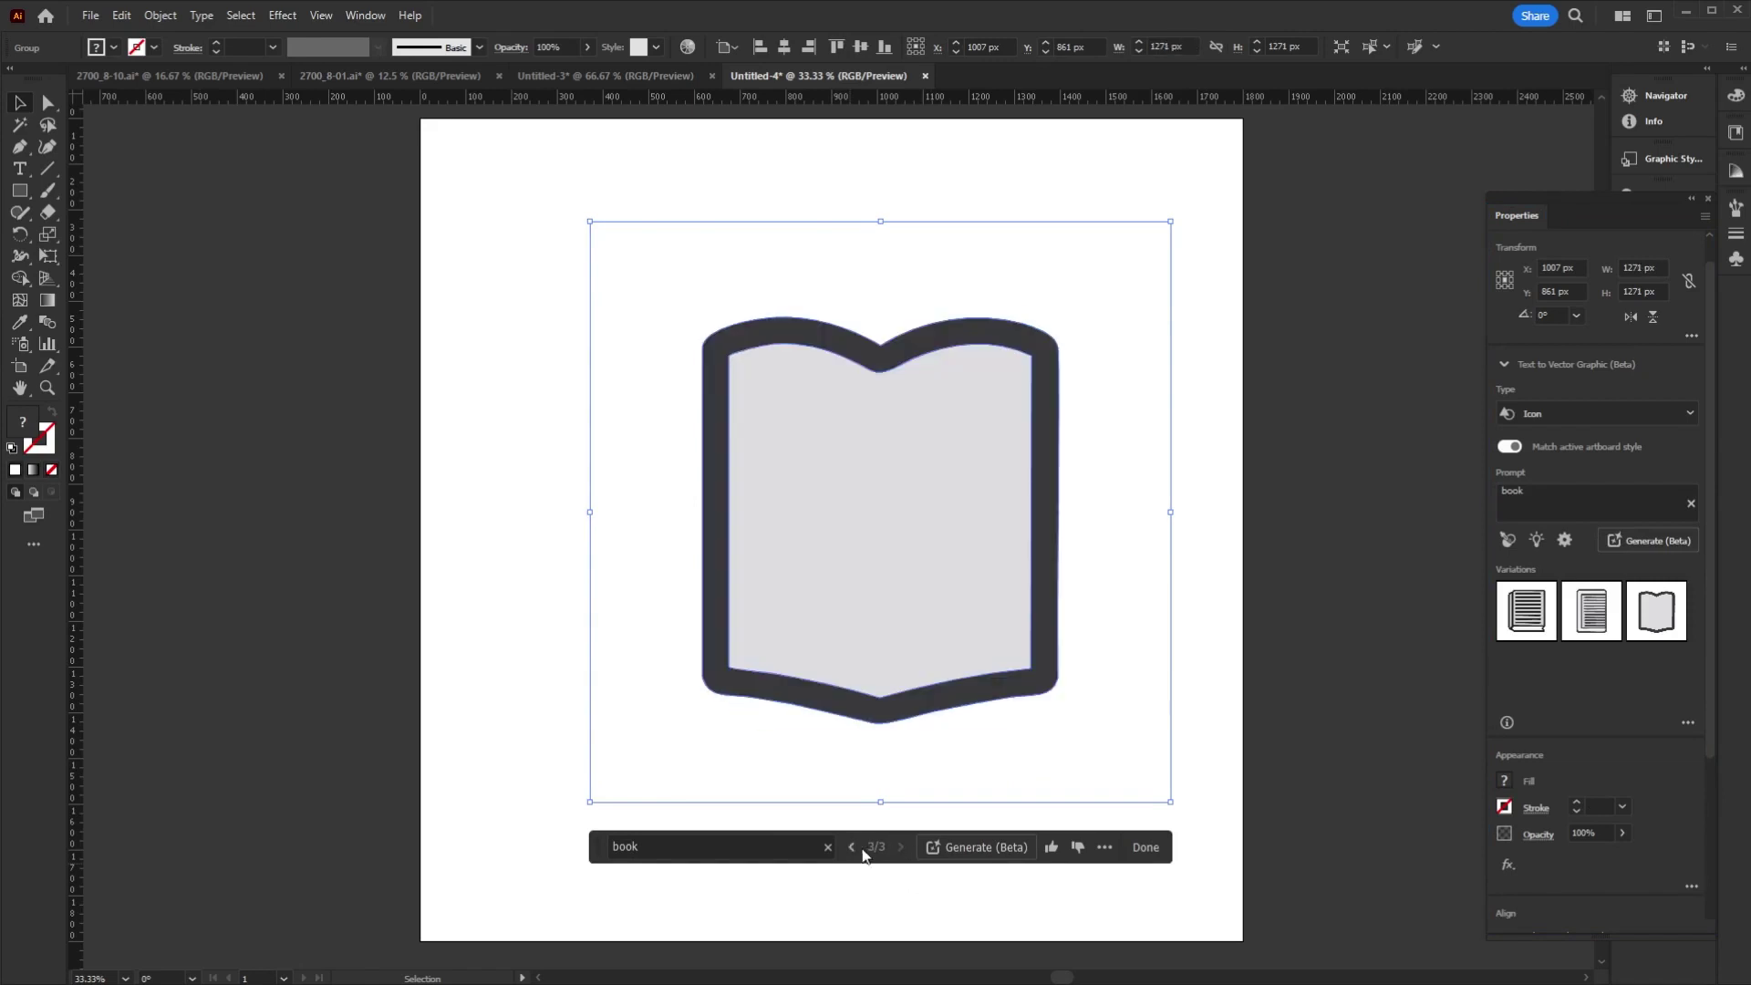
left_click(852, 848)
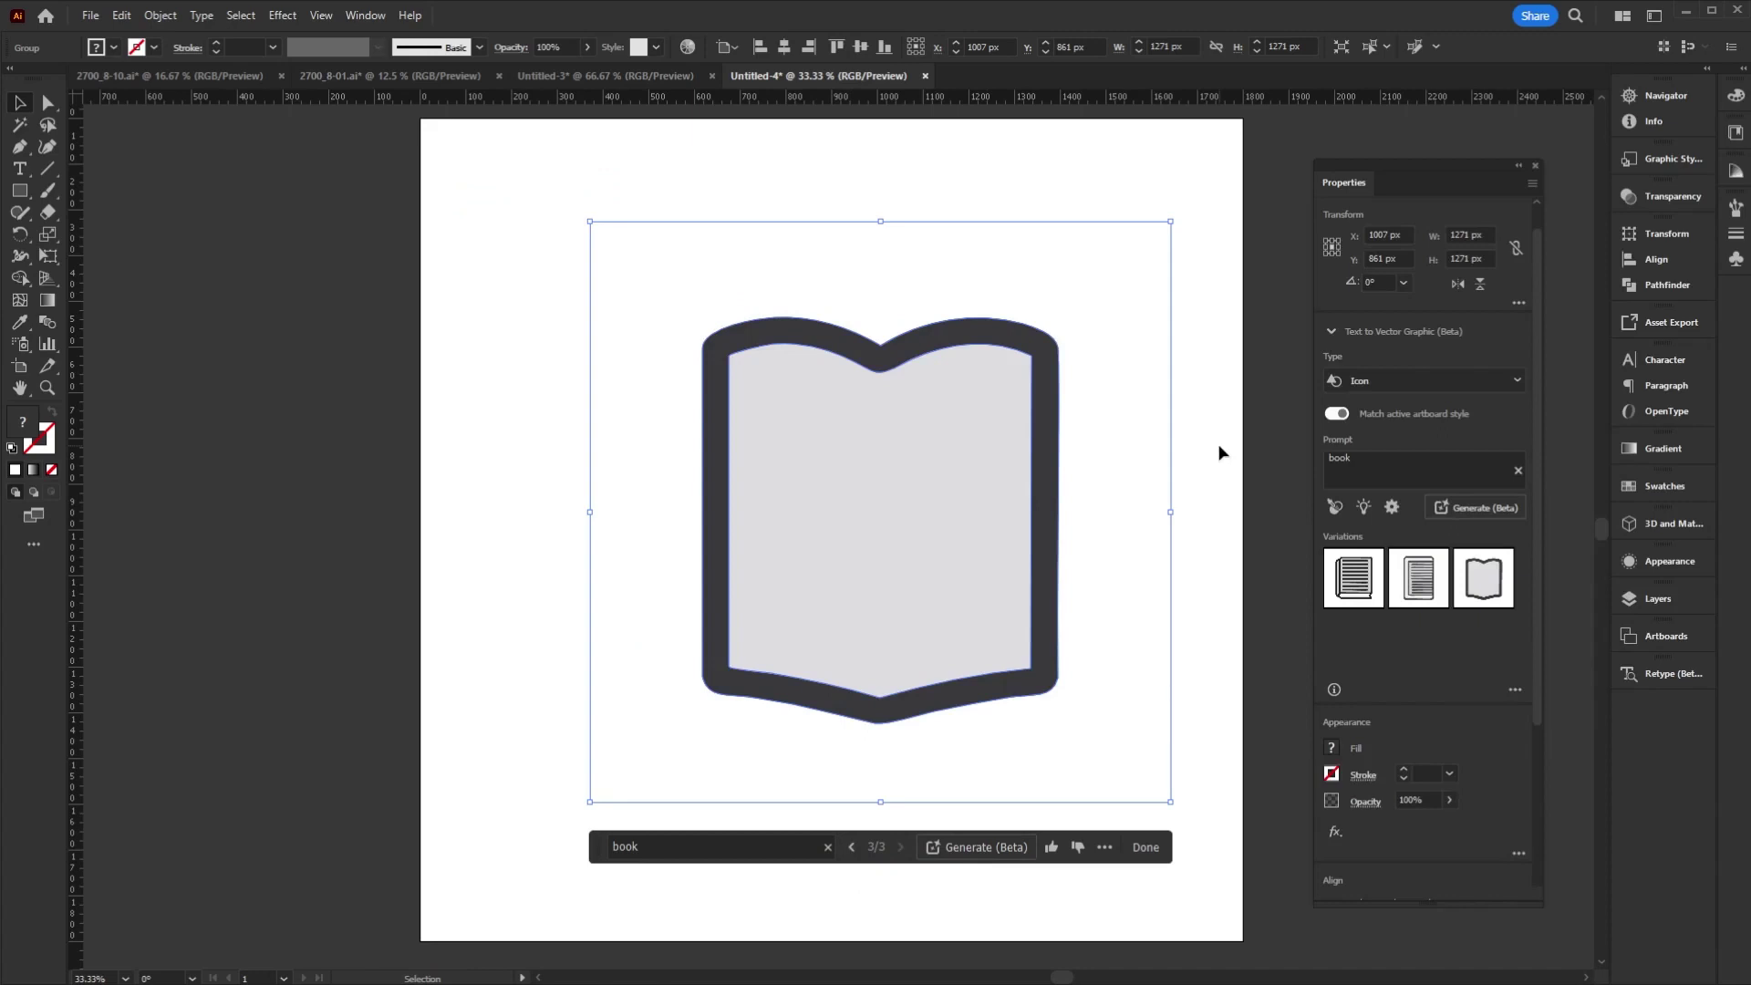
- Raise the Detail setting, regenerate the book icon, and browse to the open-book variation
left_click_drag(1367, 168, 1348, 146)
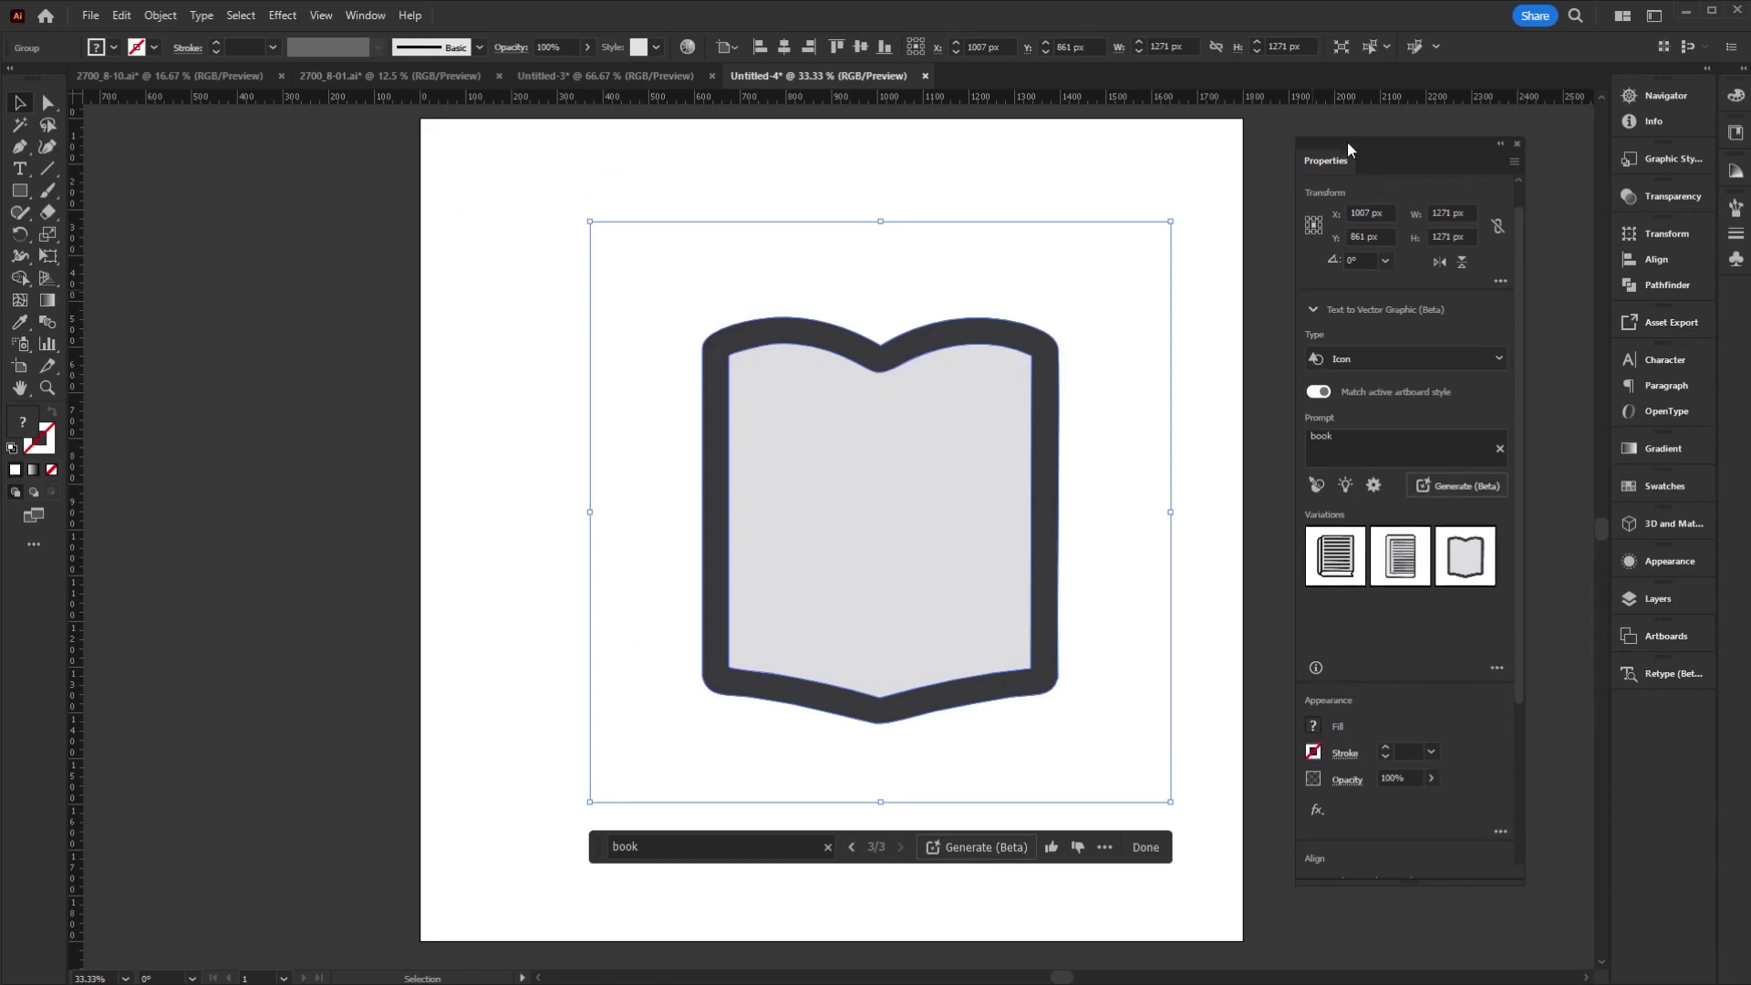
left_click(1374, 485)
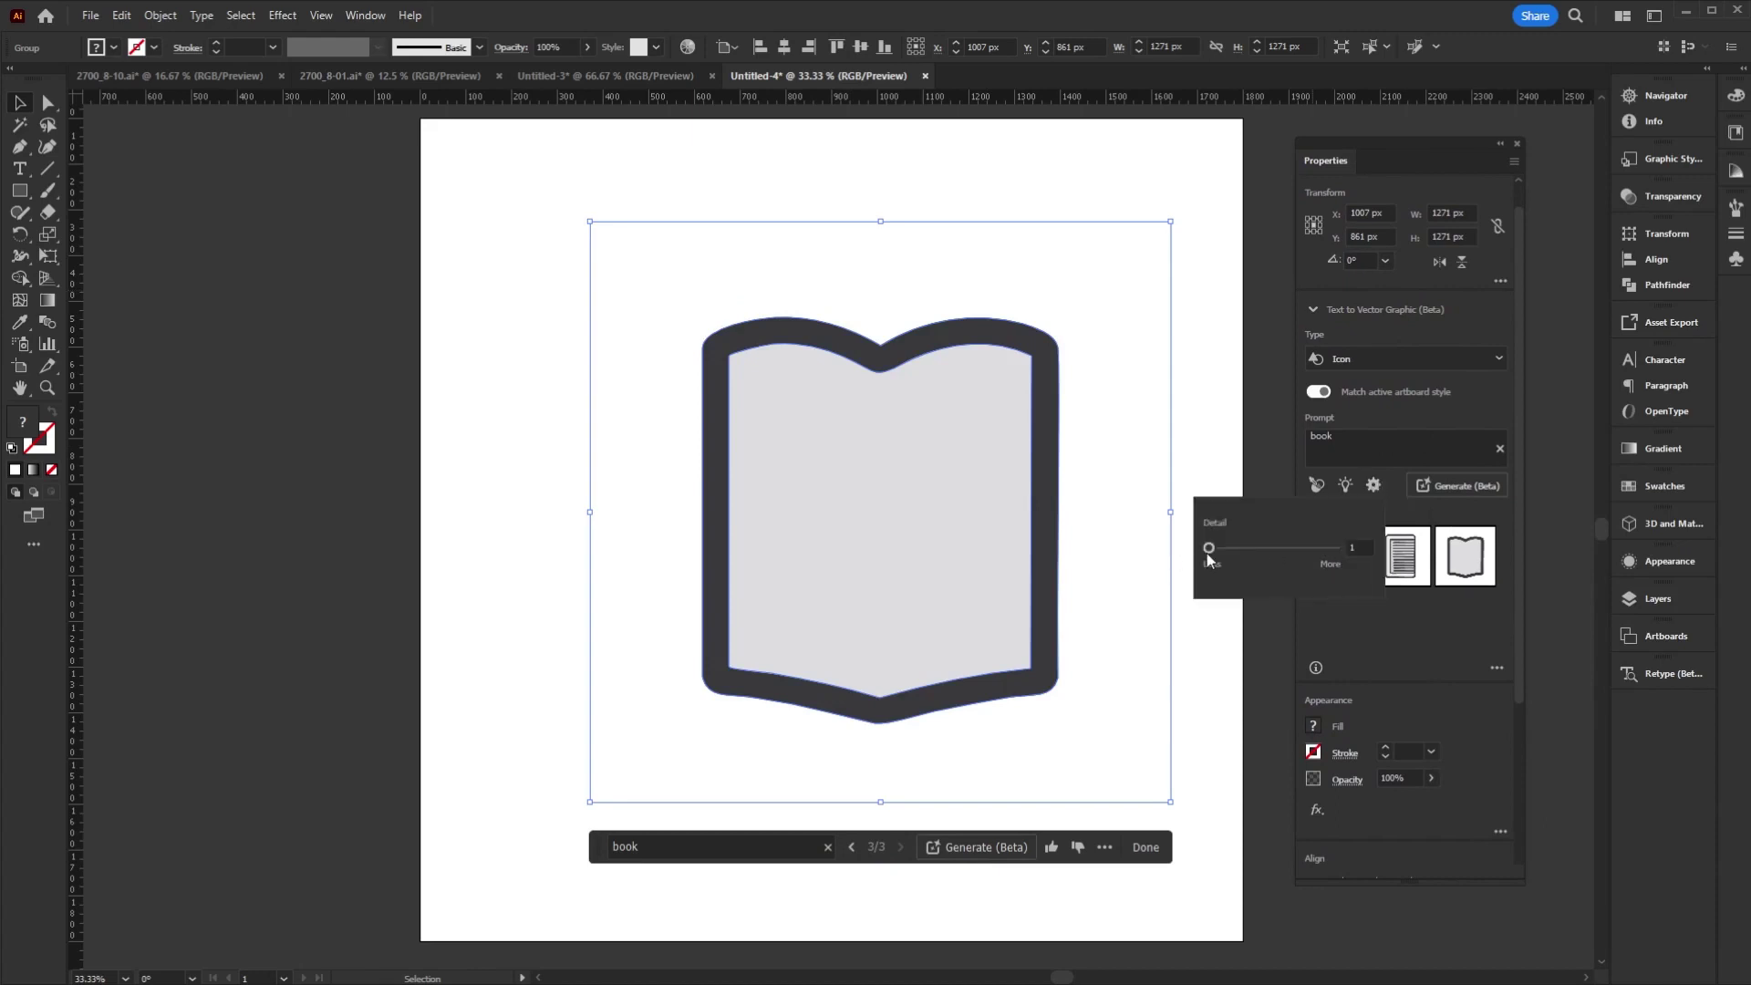
left_click_drag(1209, 547, 1335, 547)
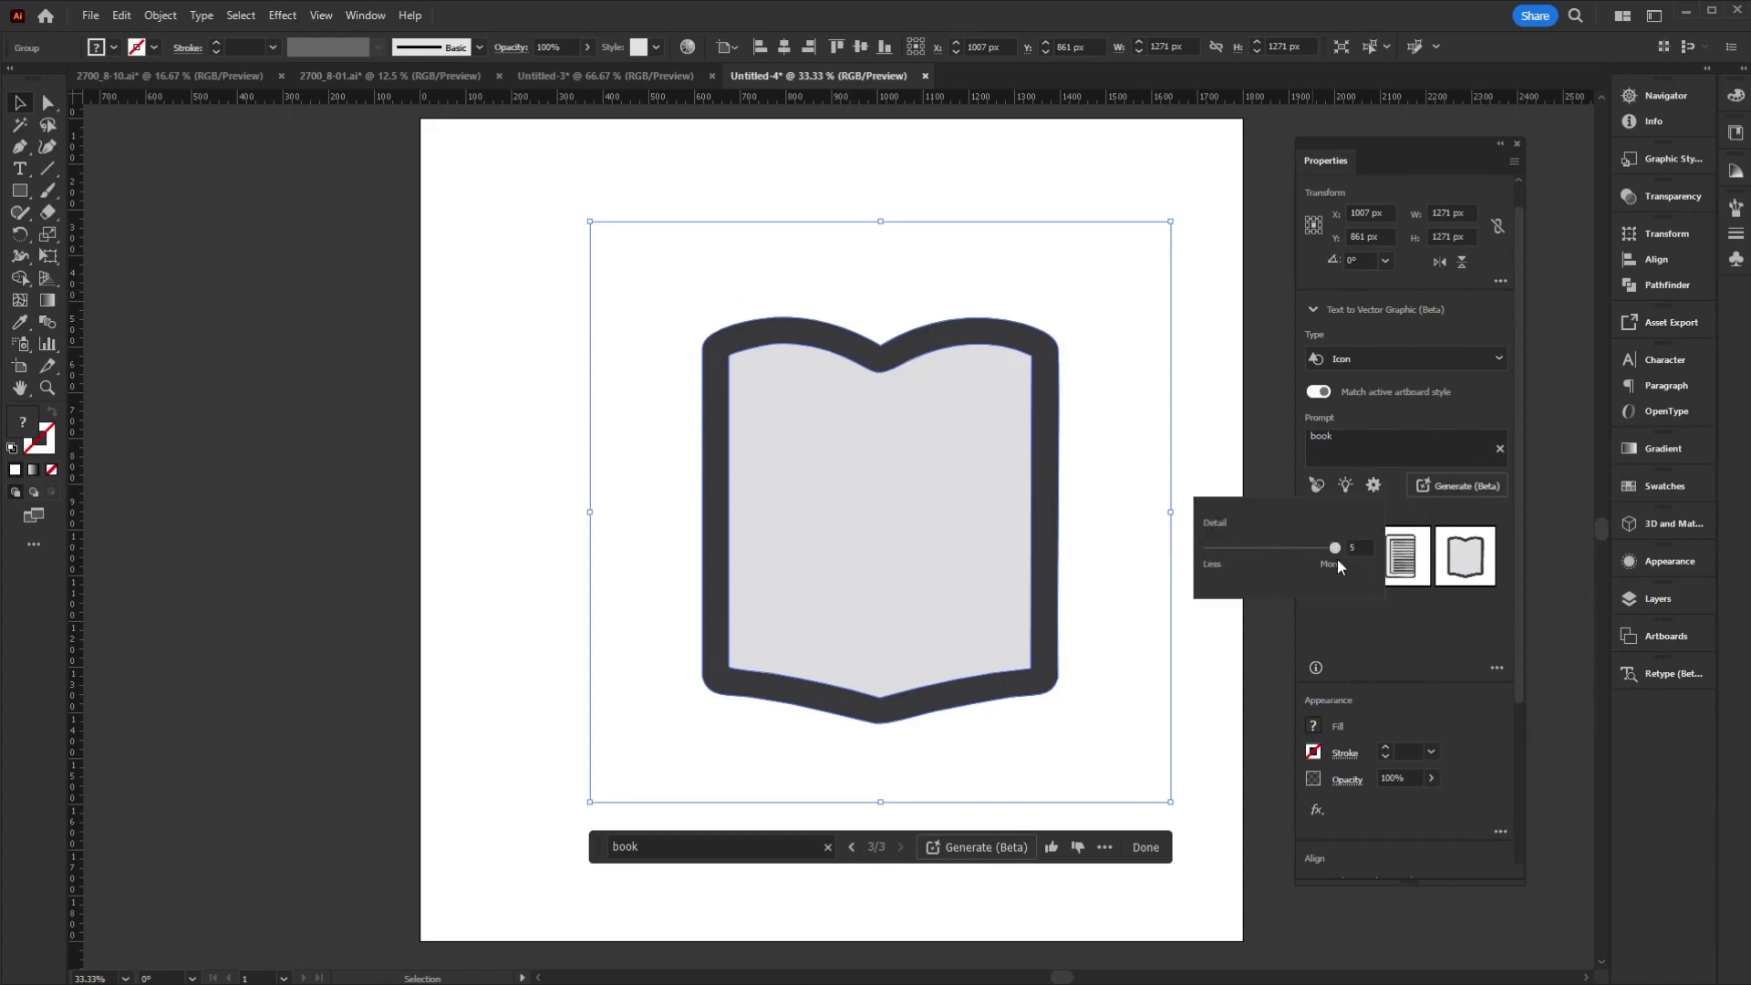
left_click(1463, 486)
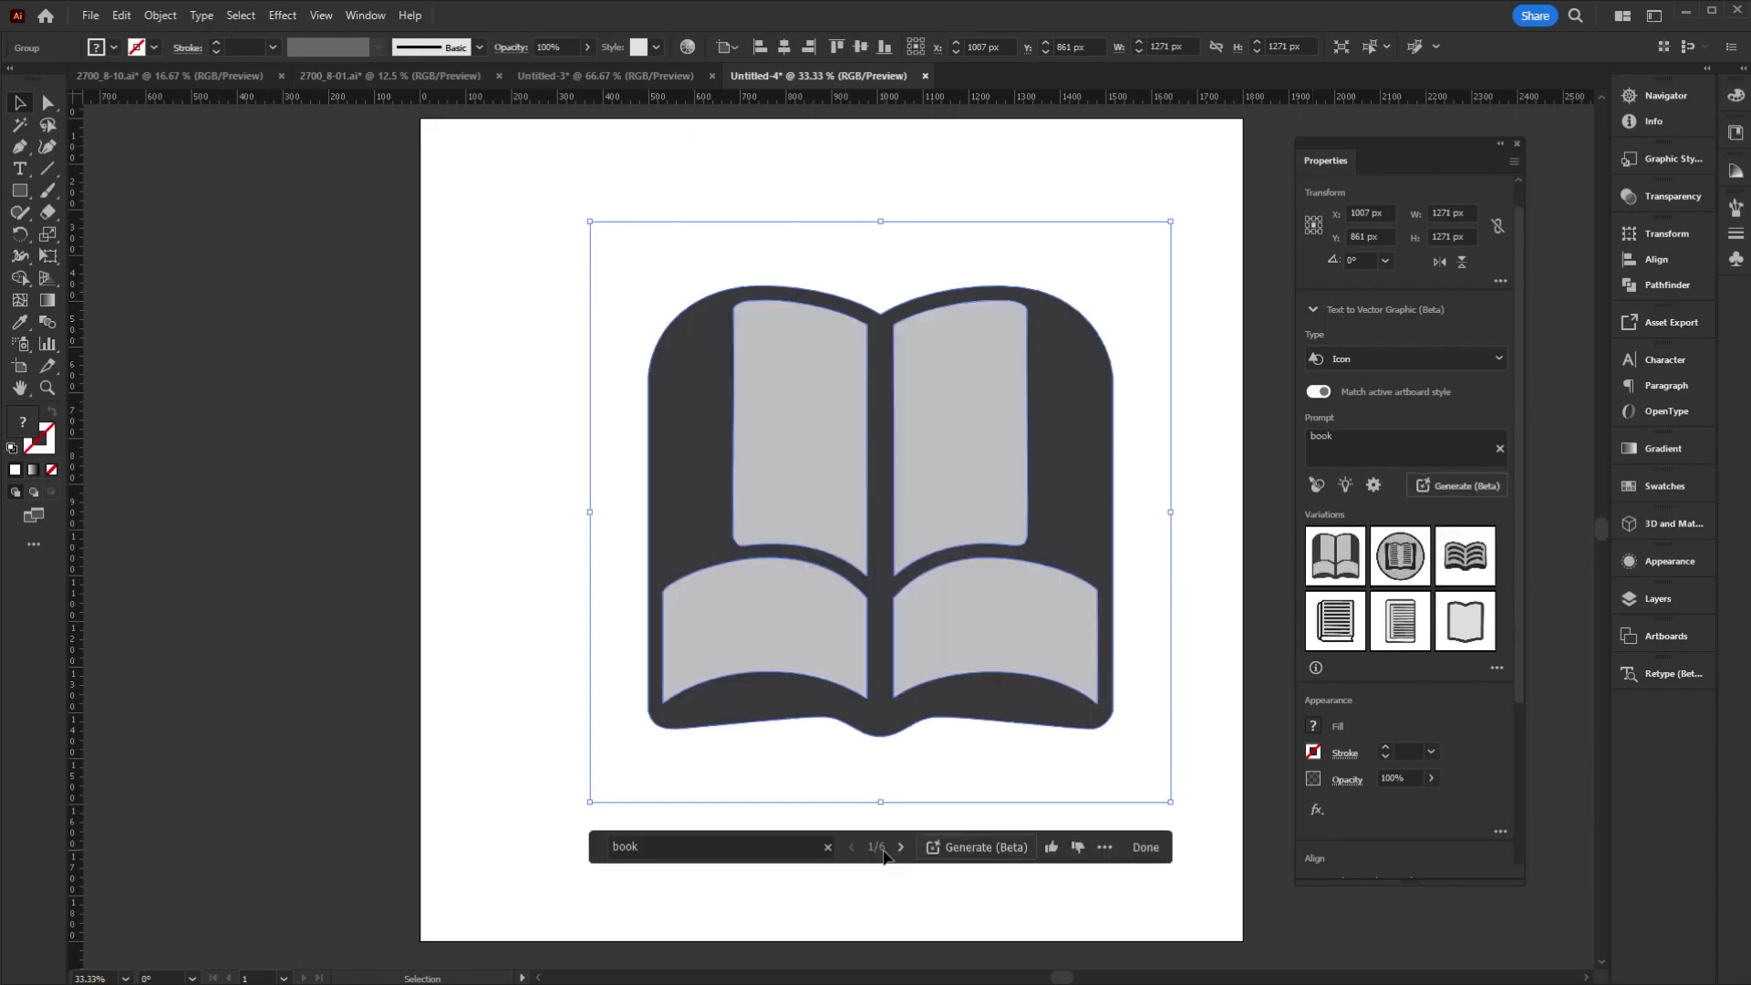
left_click(900, 847)
left_click(900, 847)
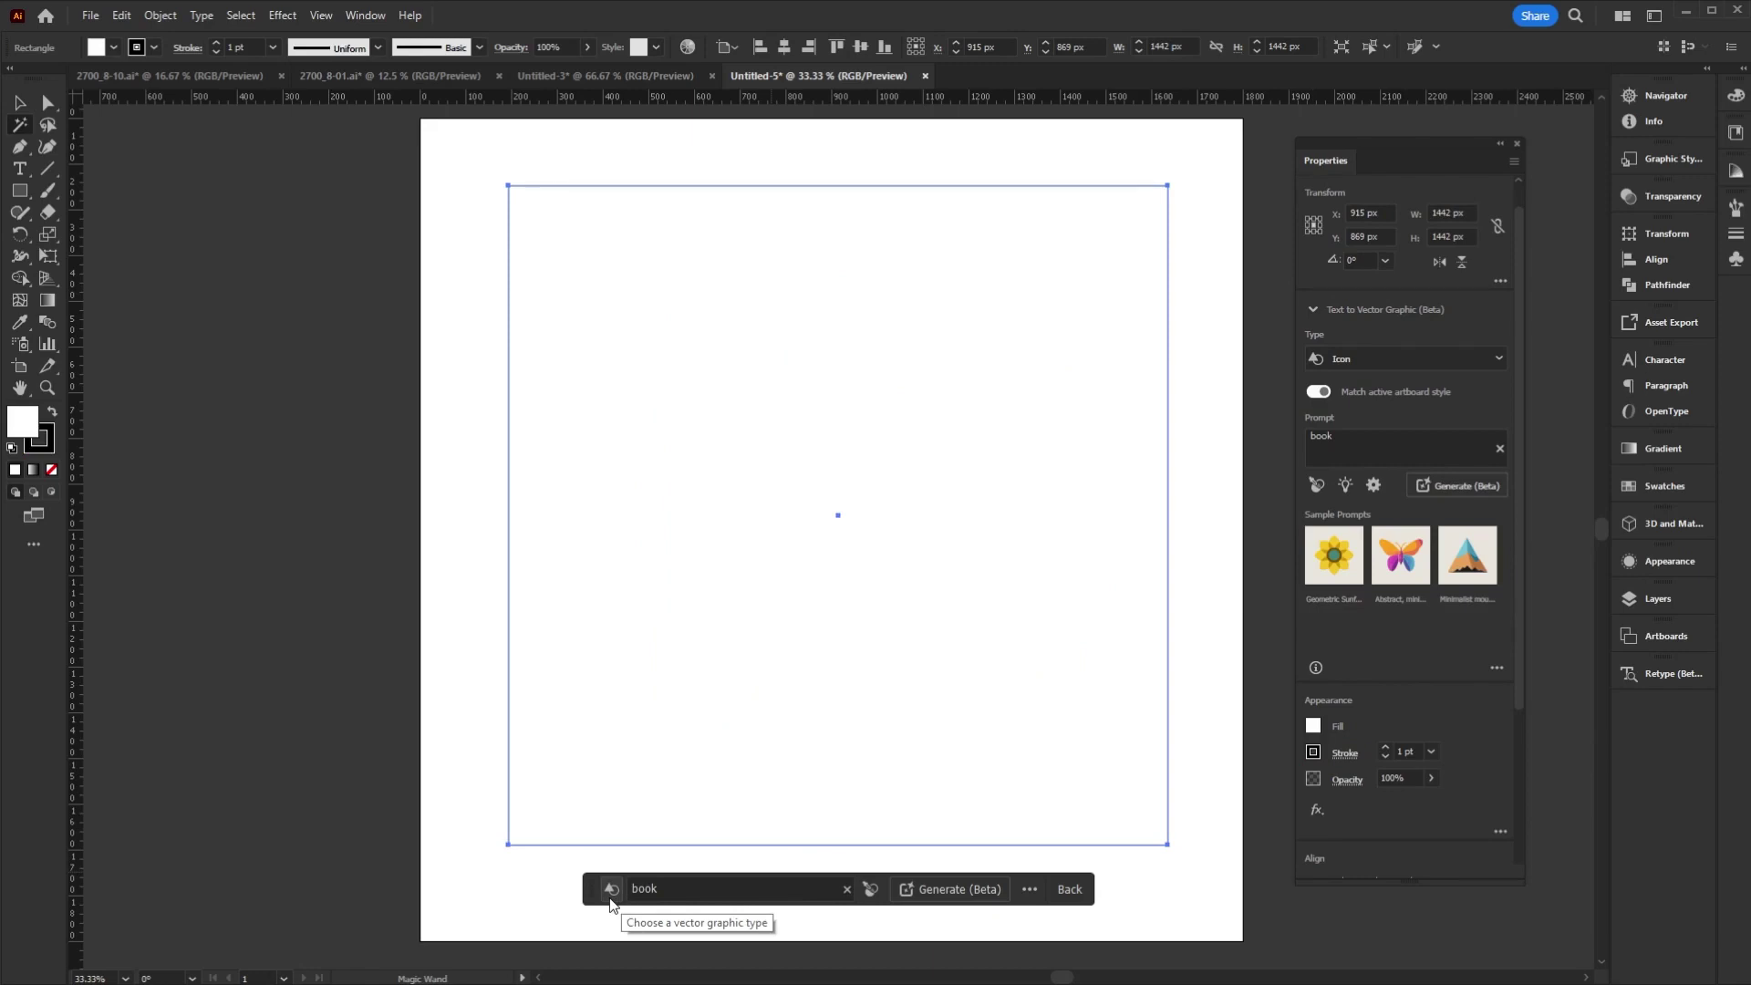
- Generate a Subject graphic from the prompt 'cute blue cartoon puppy'
left_click(611, 889)
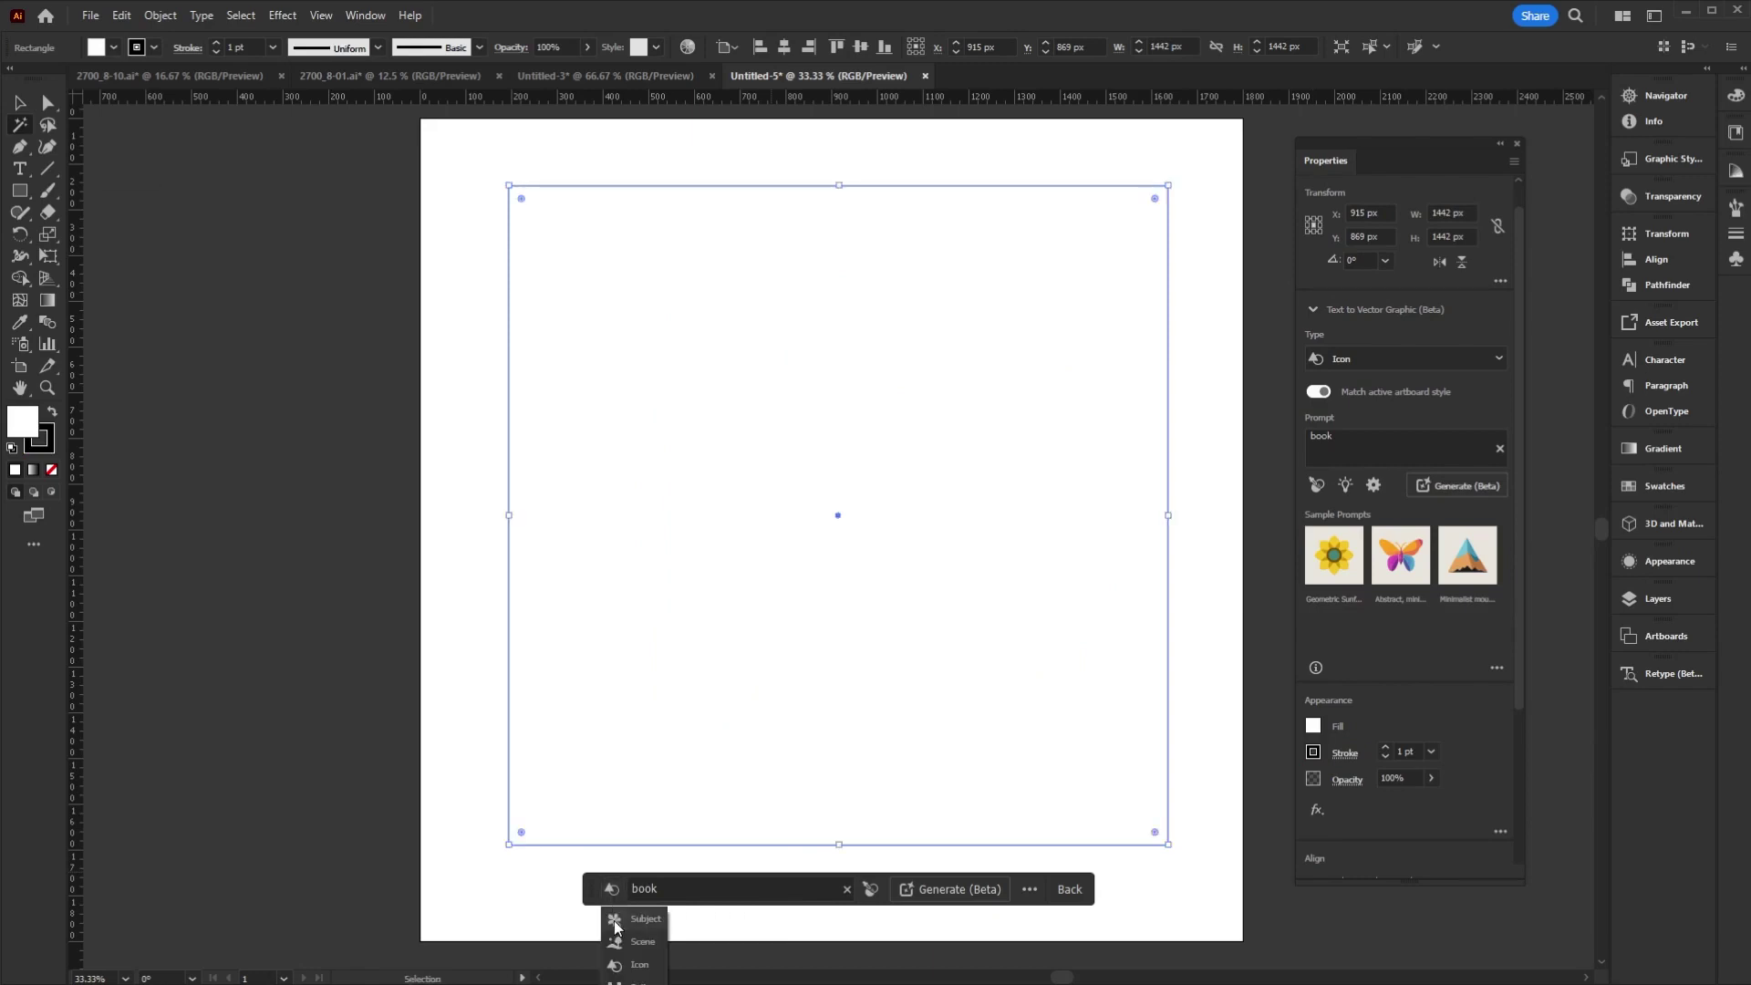
left_click(616, 923)
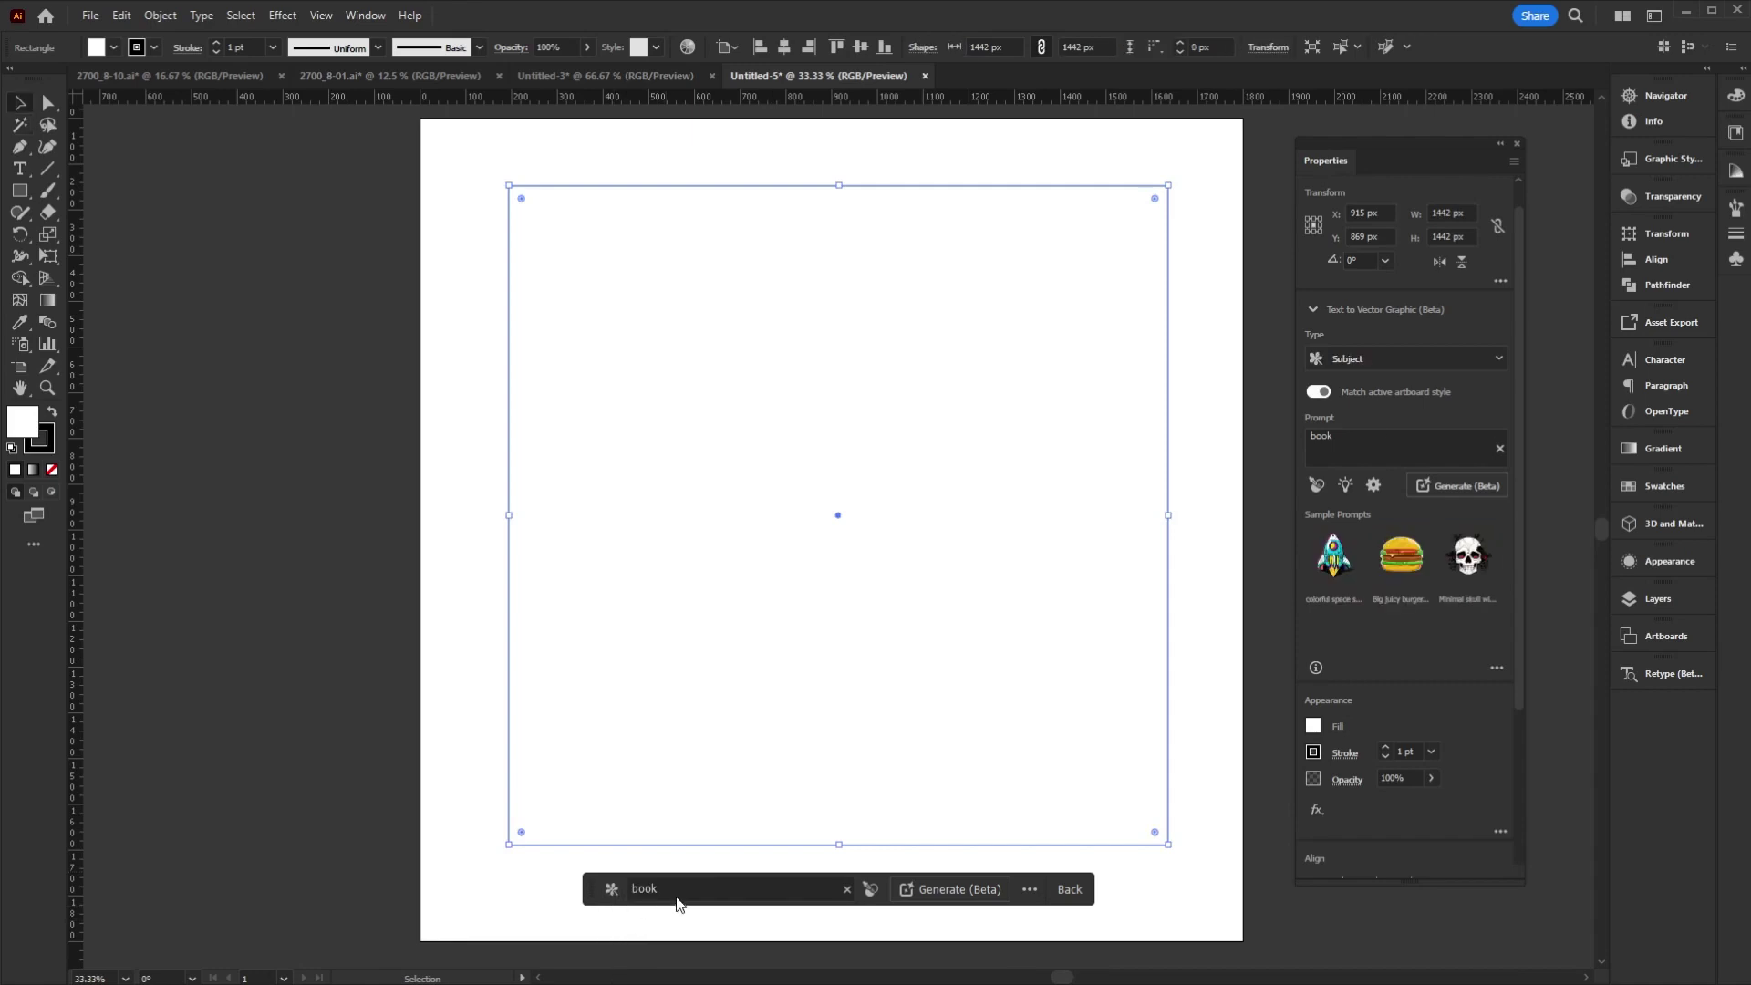
left_click(677, 892)
double_click(651, 891)
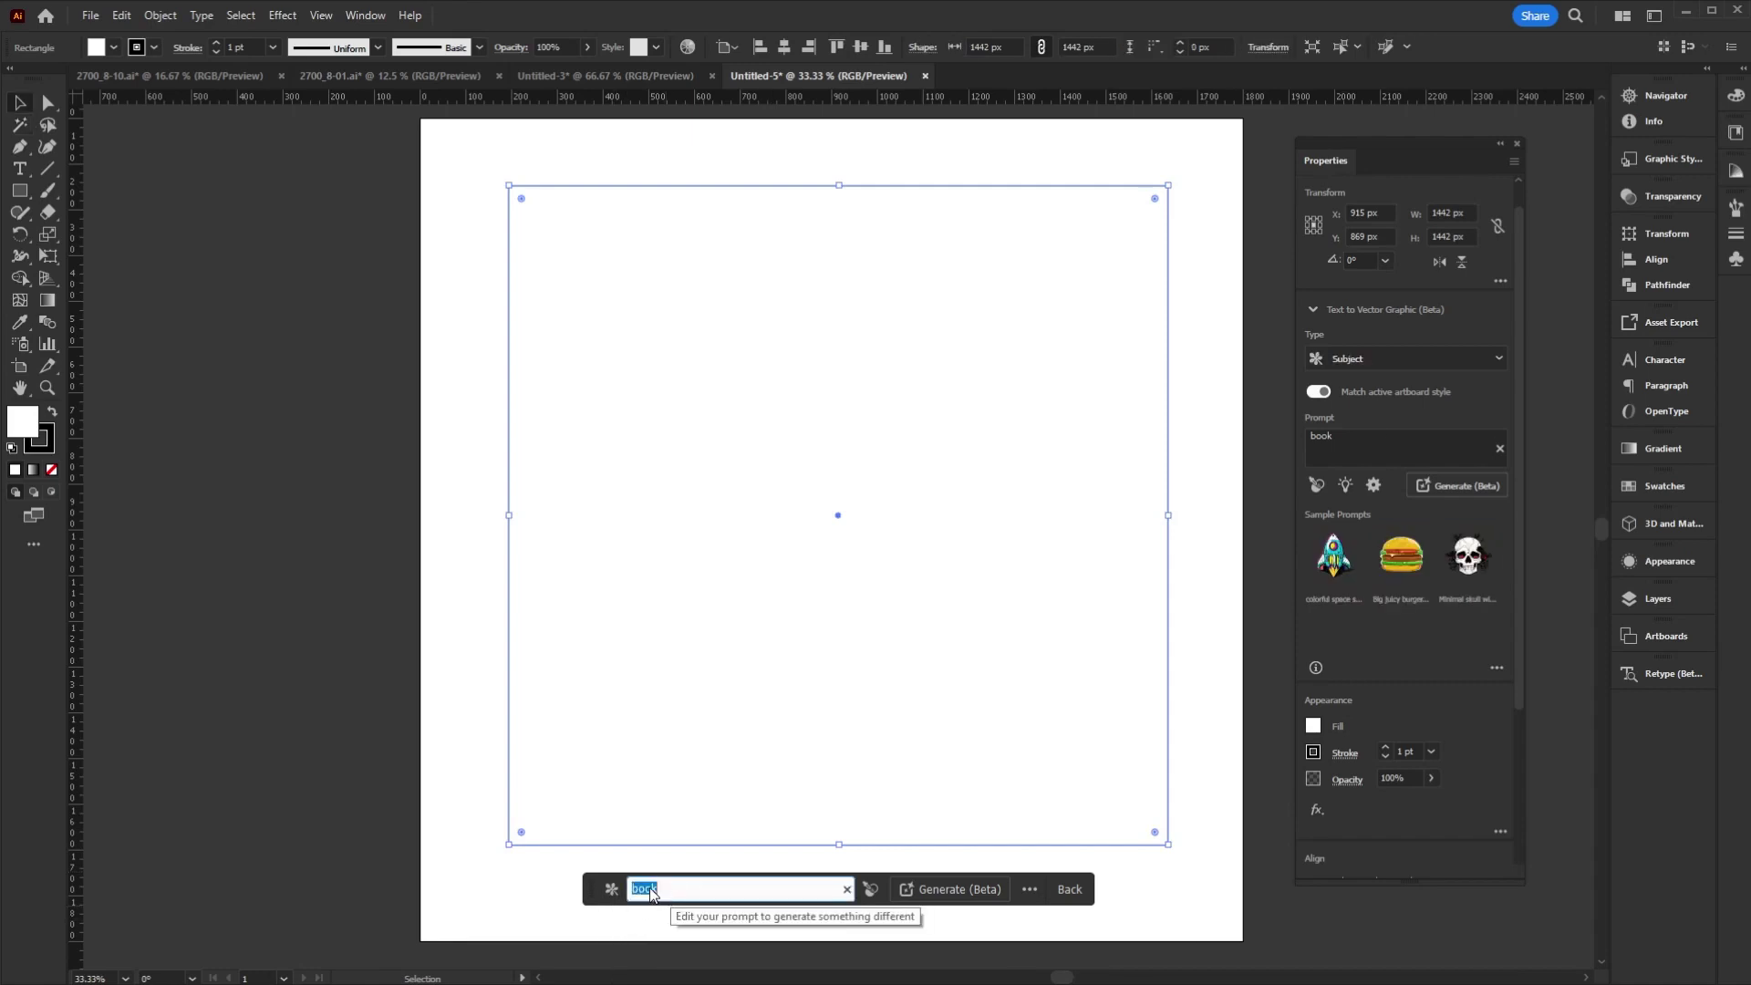
type("cu")
type("te ")
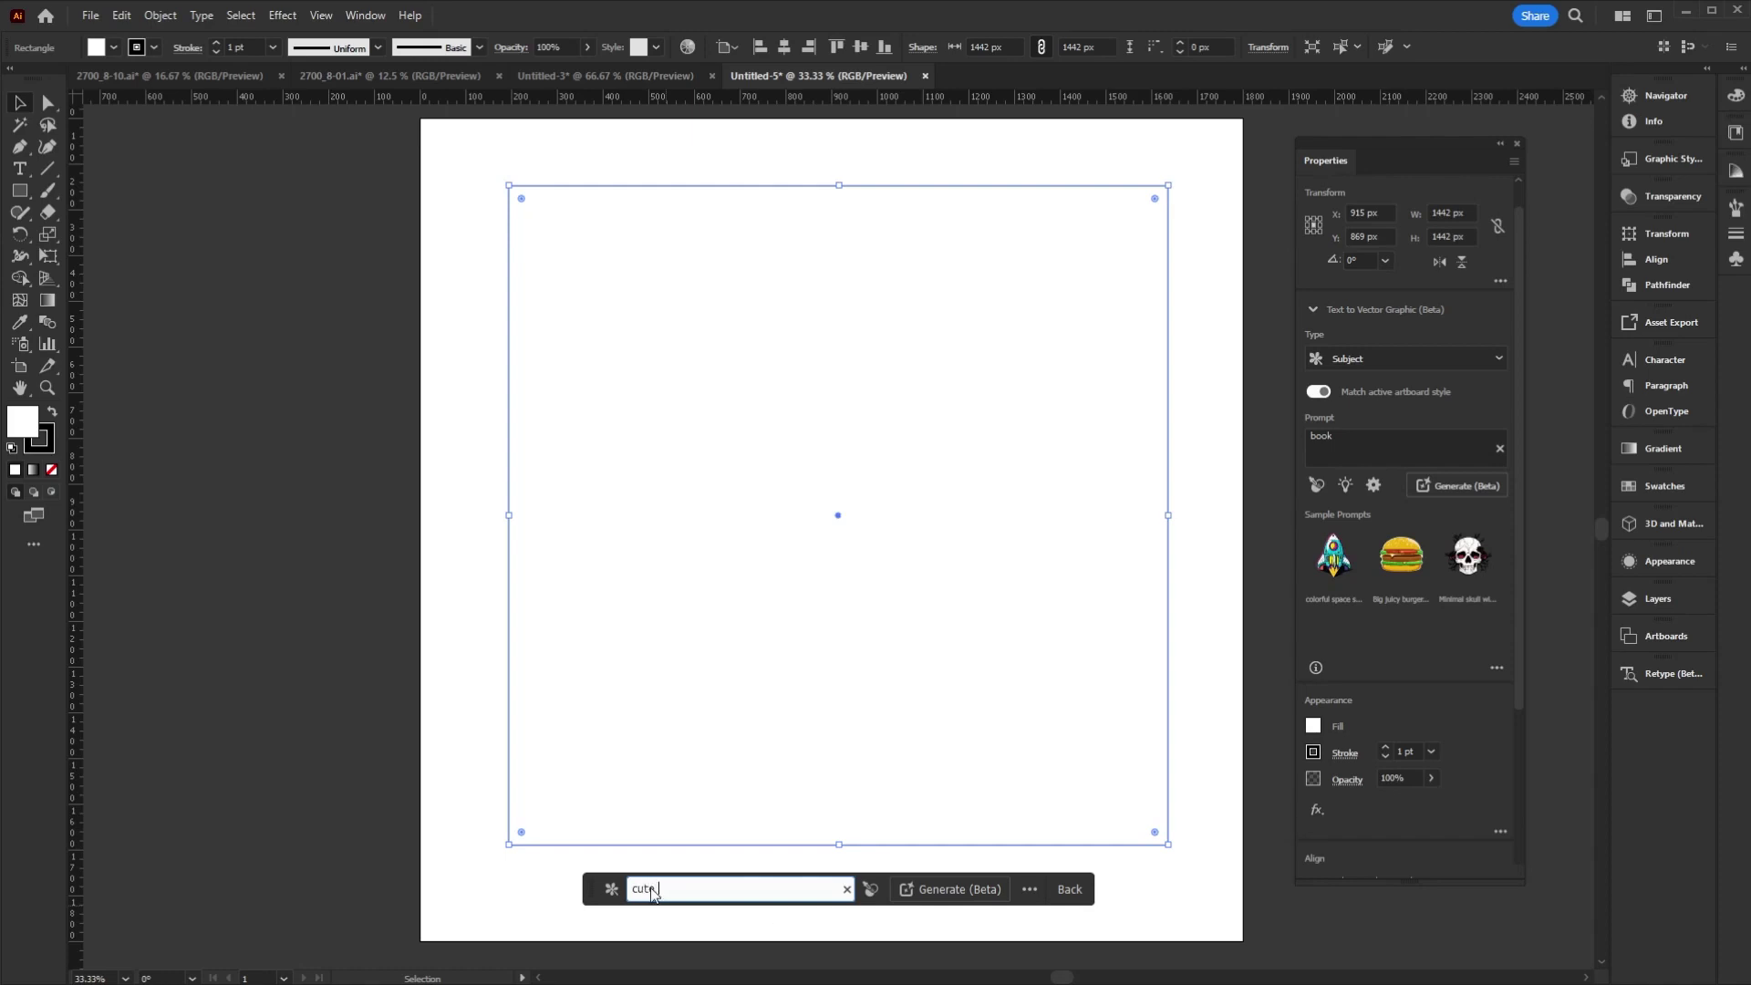
type("blue cartoon ")
type("puppy")
left_click(987, 893)
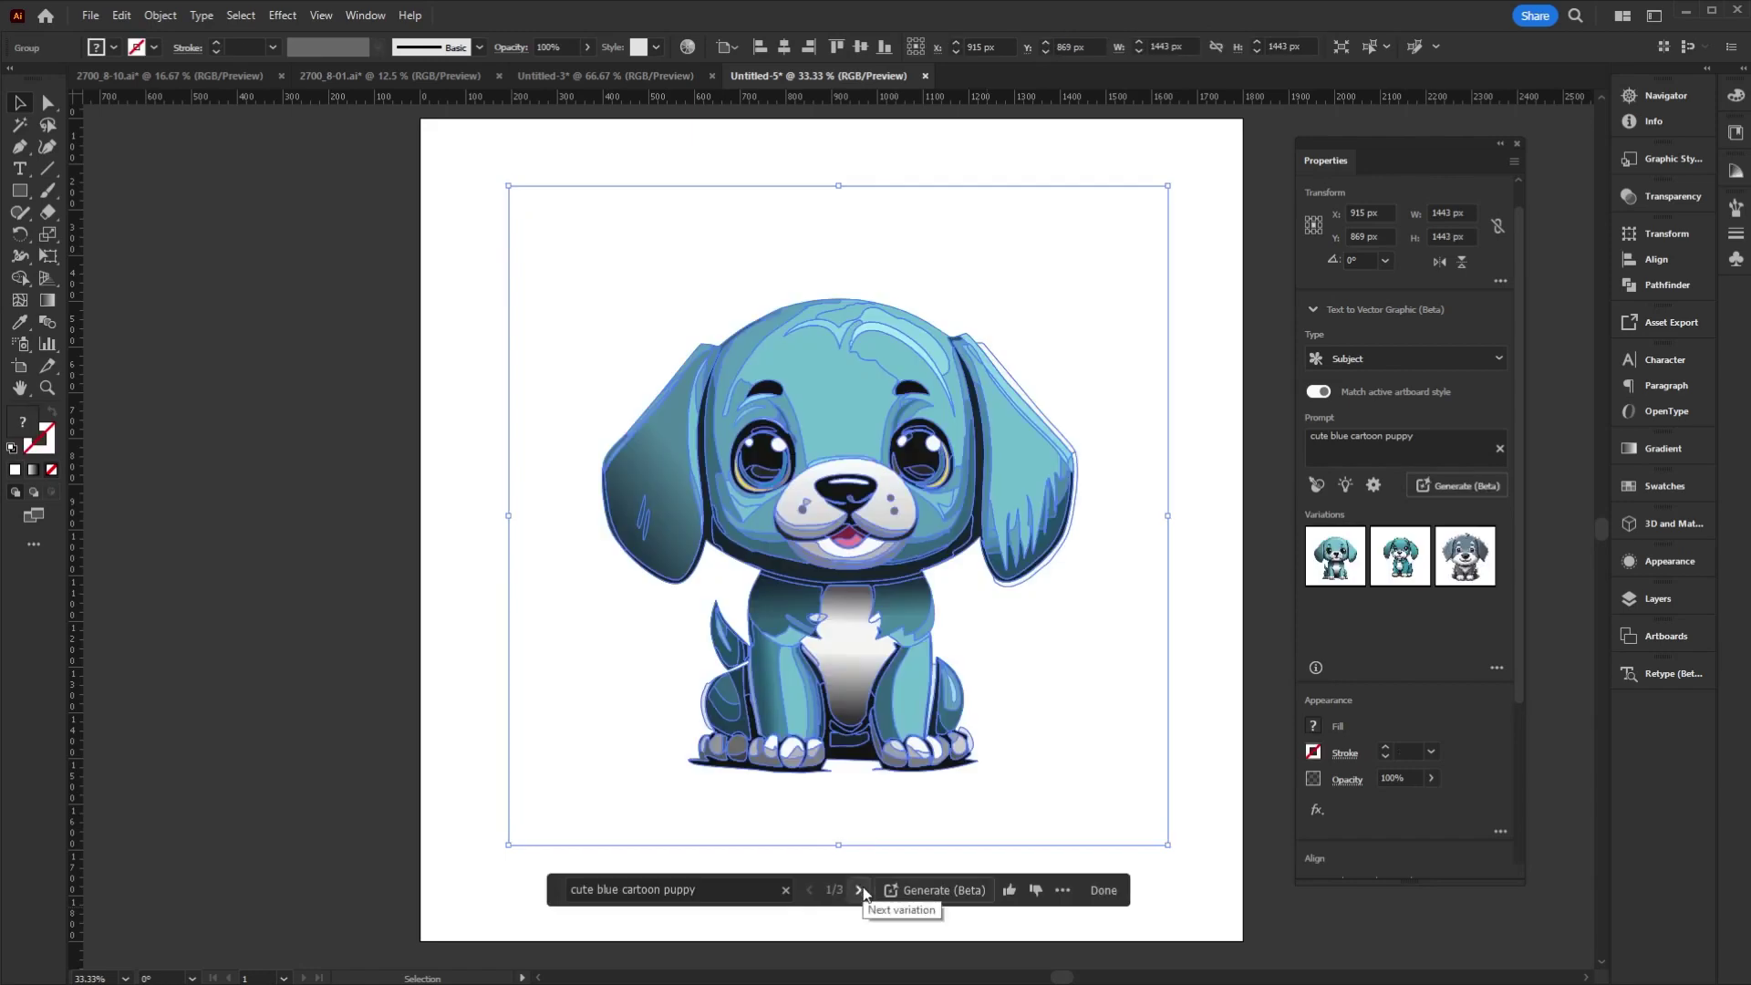
- Browse the three puppy variations, keep the first, and deselect it
left_click(860, 890)
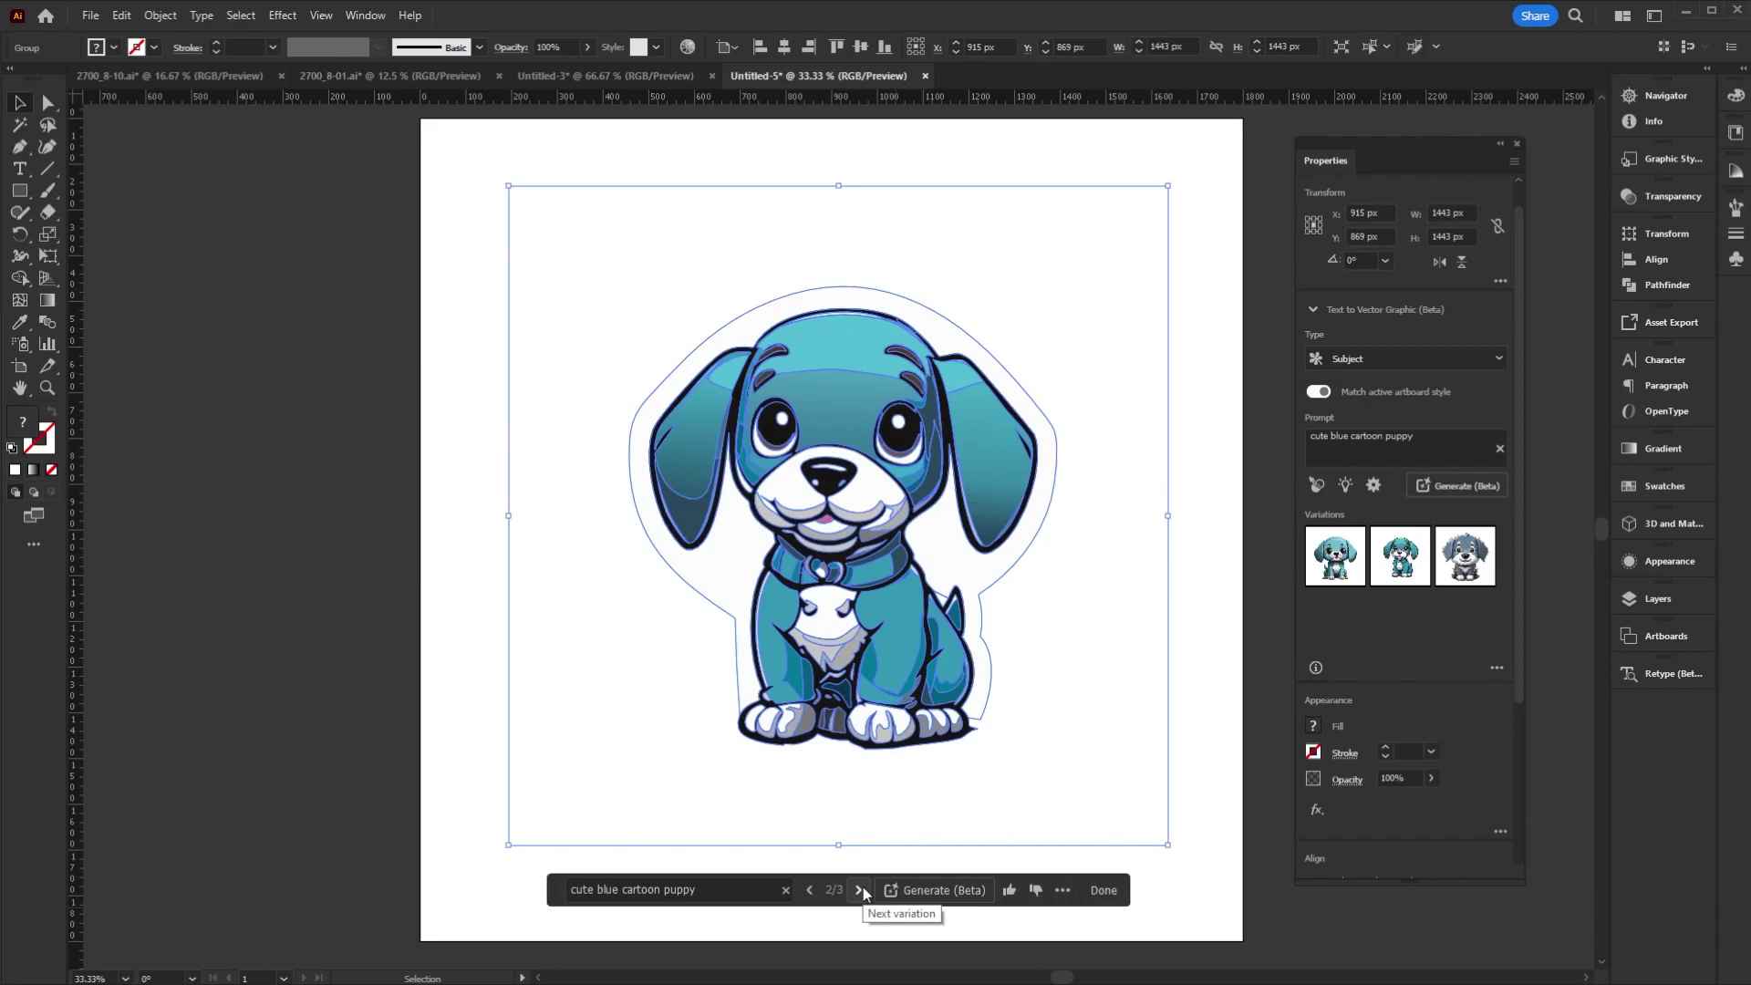
left_click(860, 890)
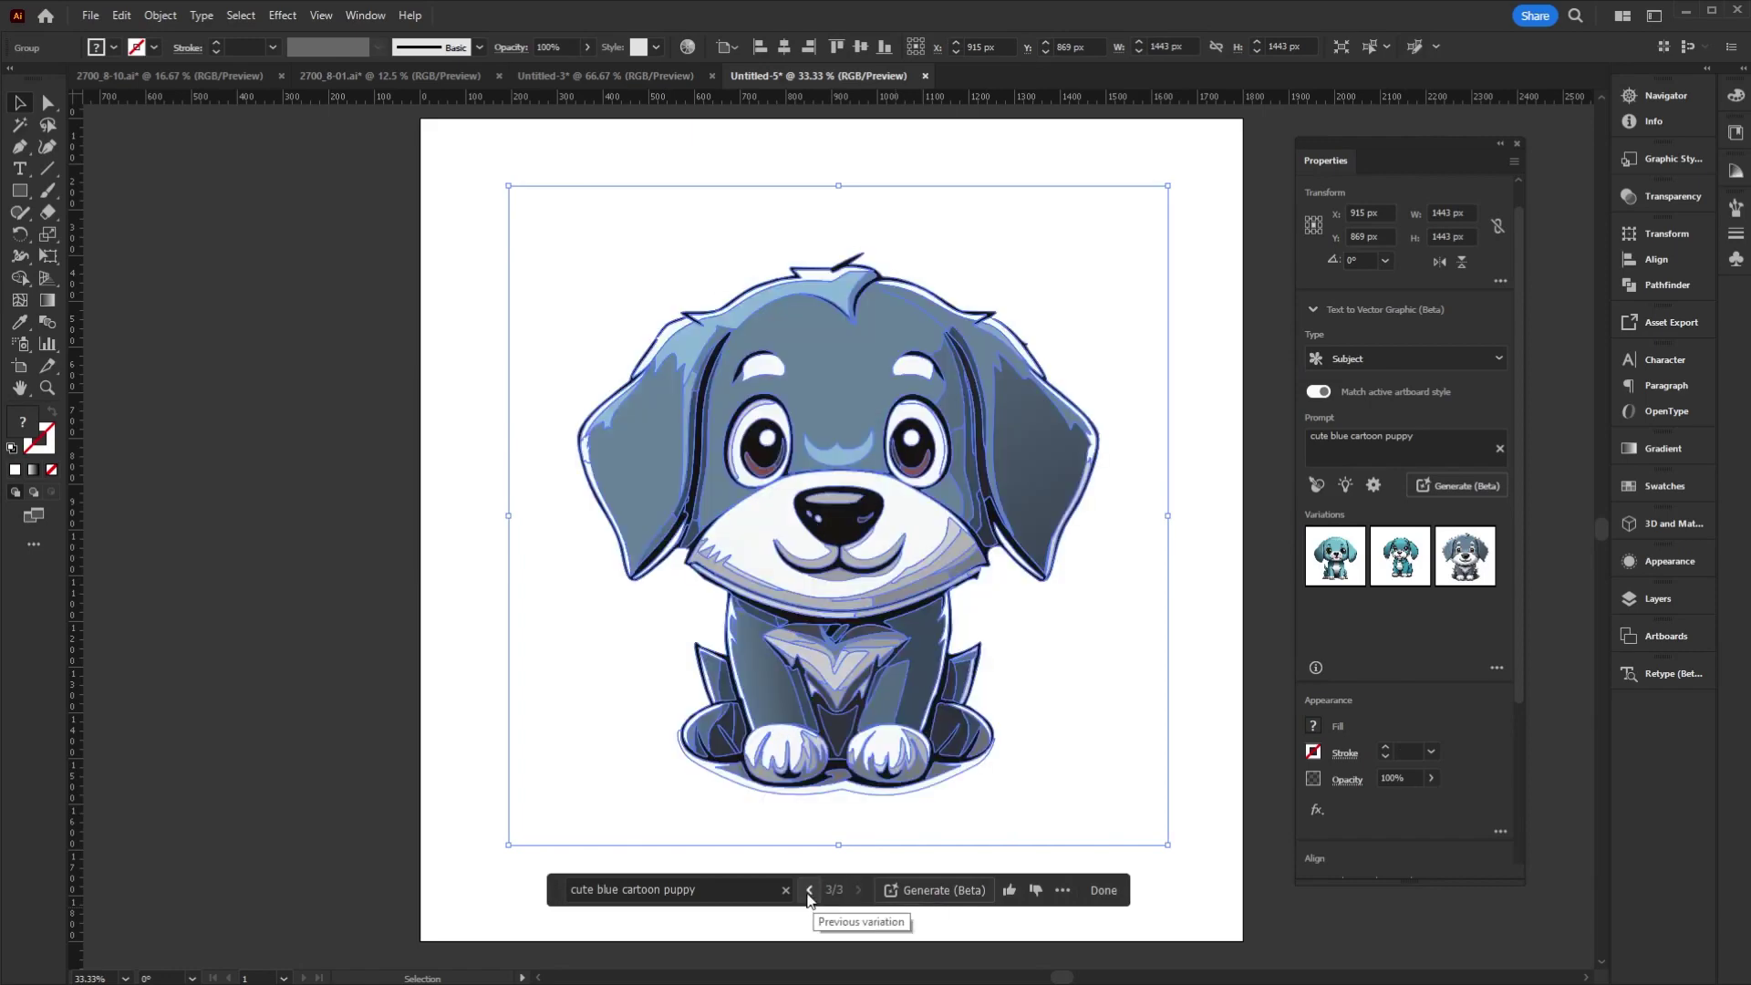
left_click(808, 890)
left_click(808, 890)
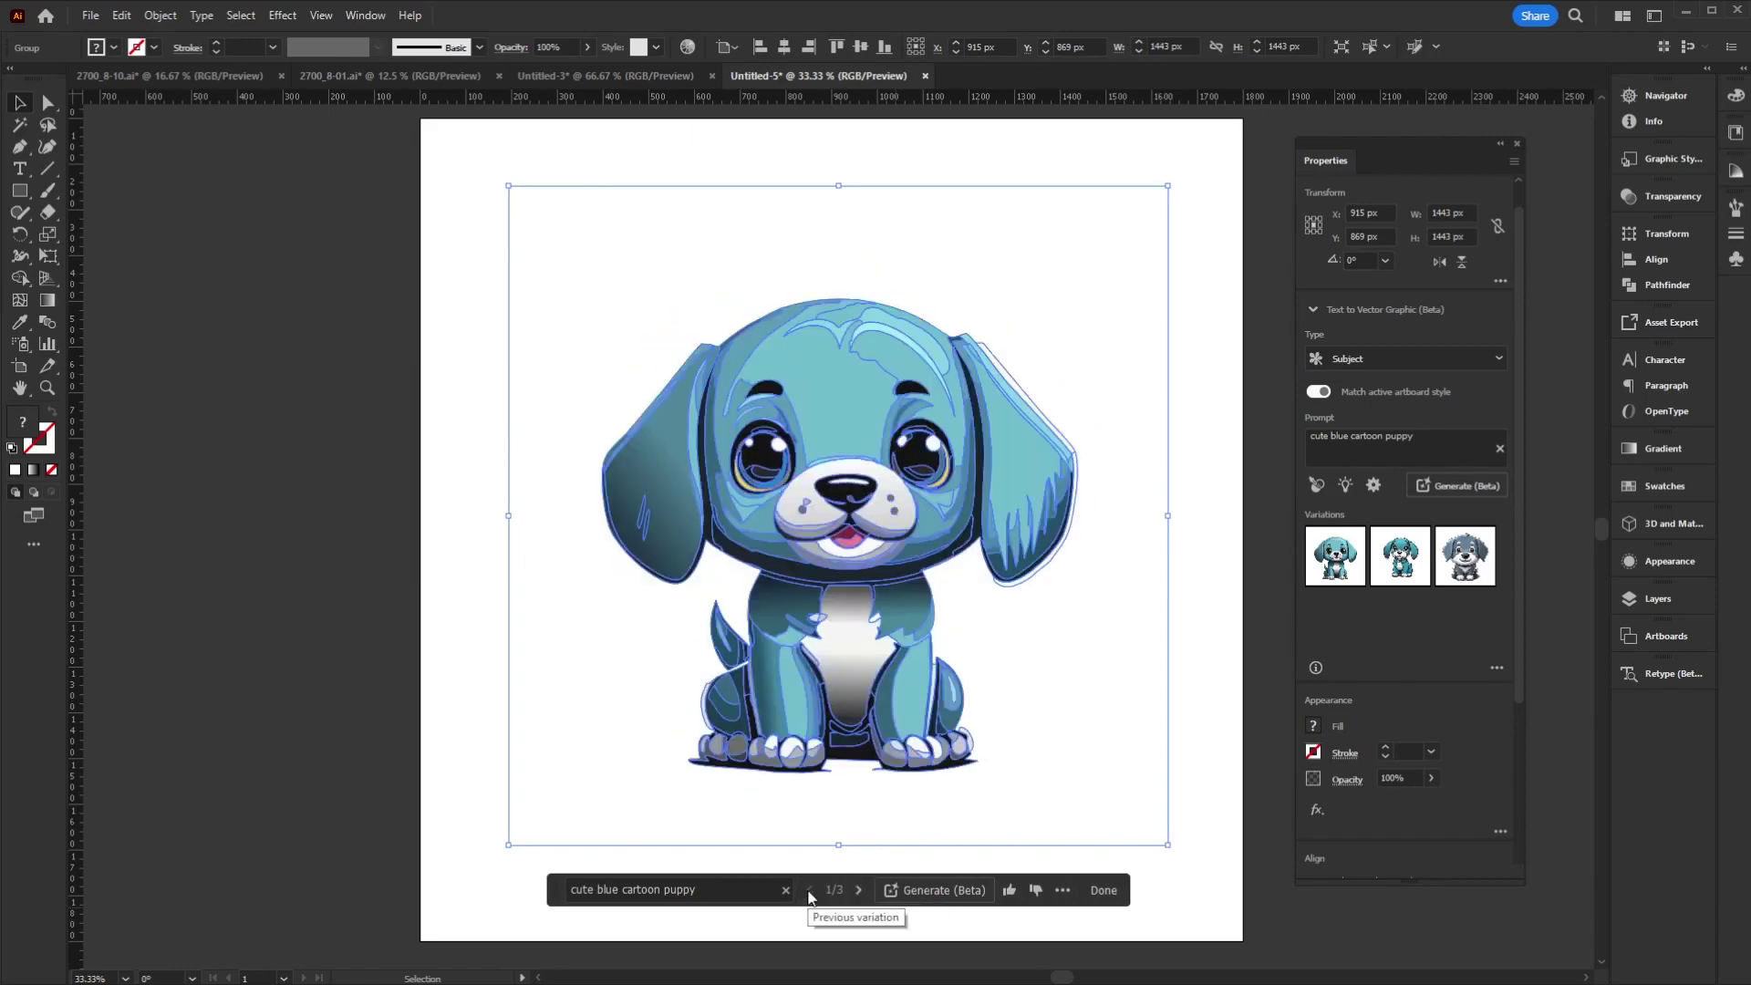
left_click(353, 729)
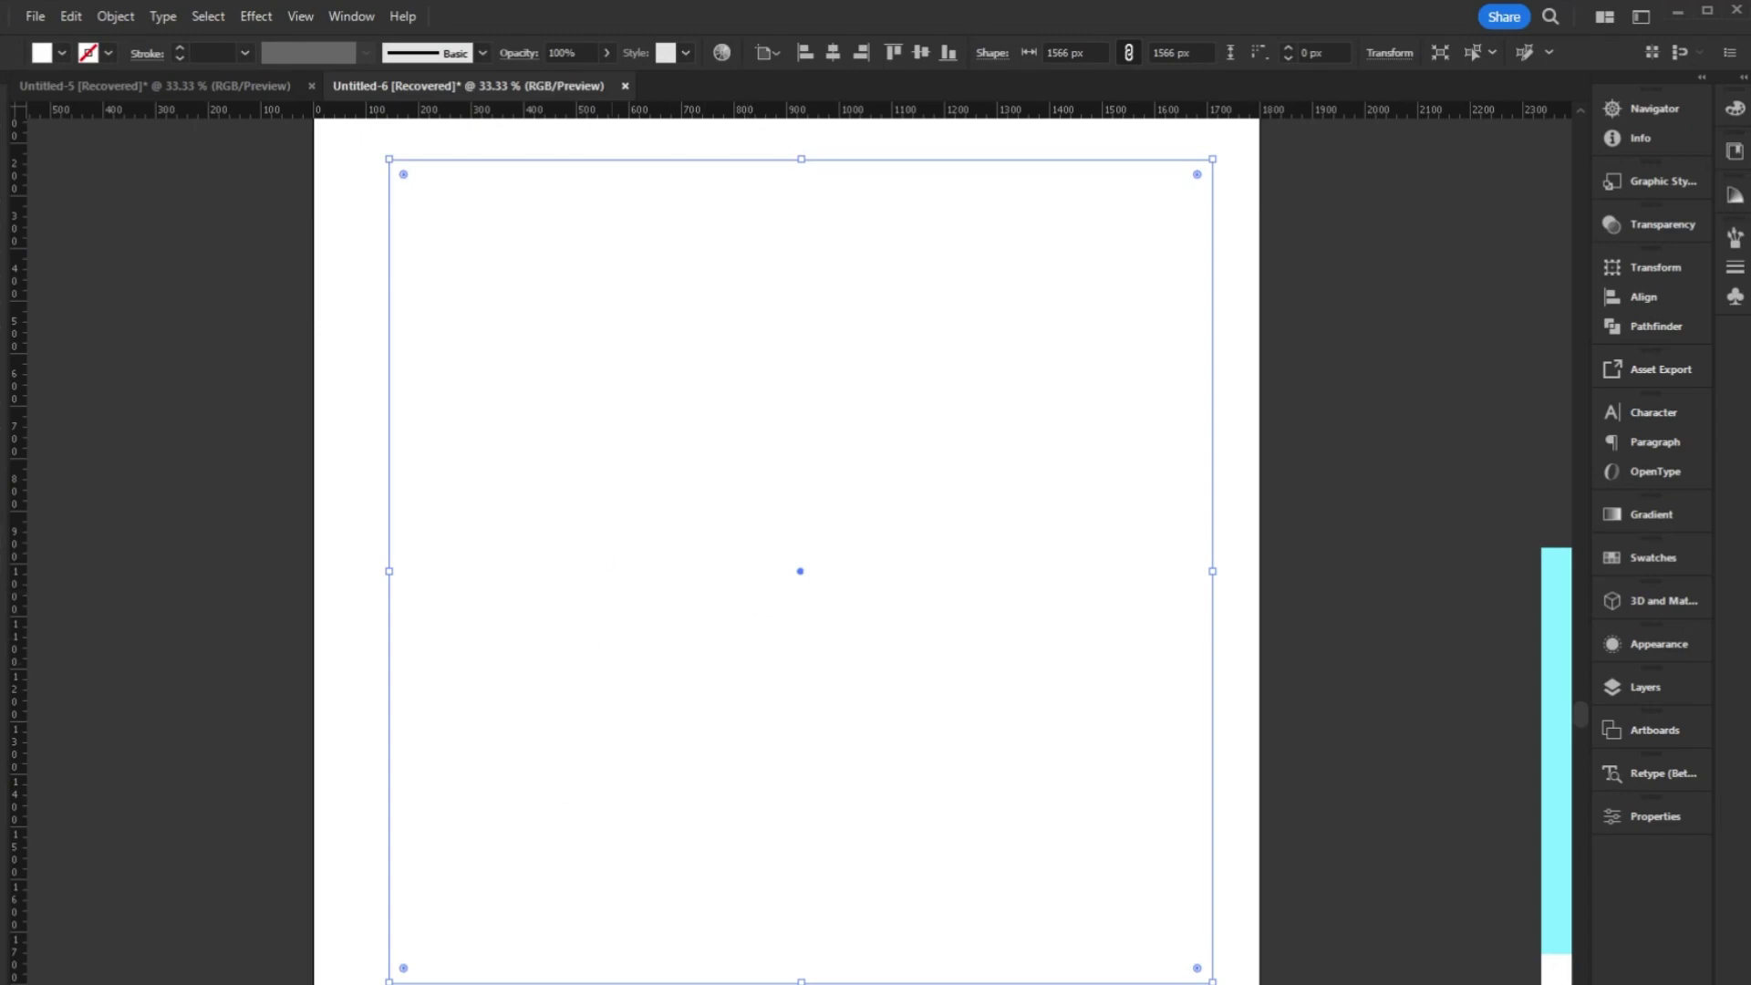
- Set the generation type to Scene and enter the prompt 'peaceful night forest'
left_click(537, 905)
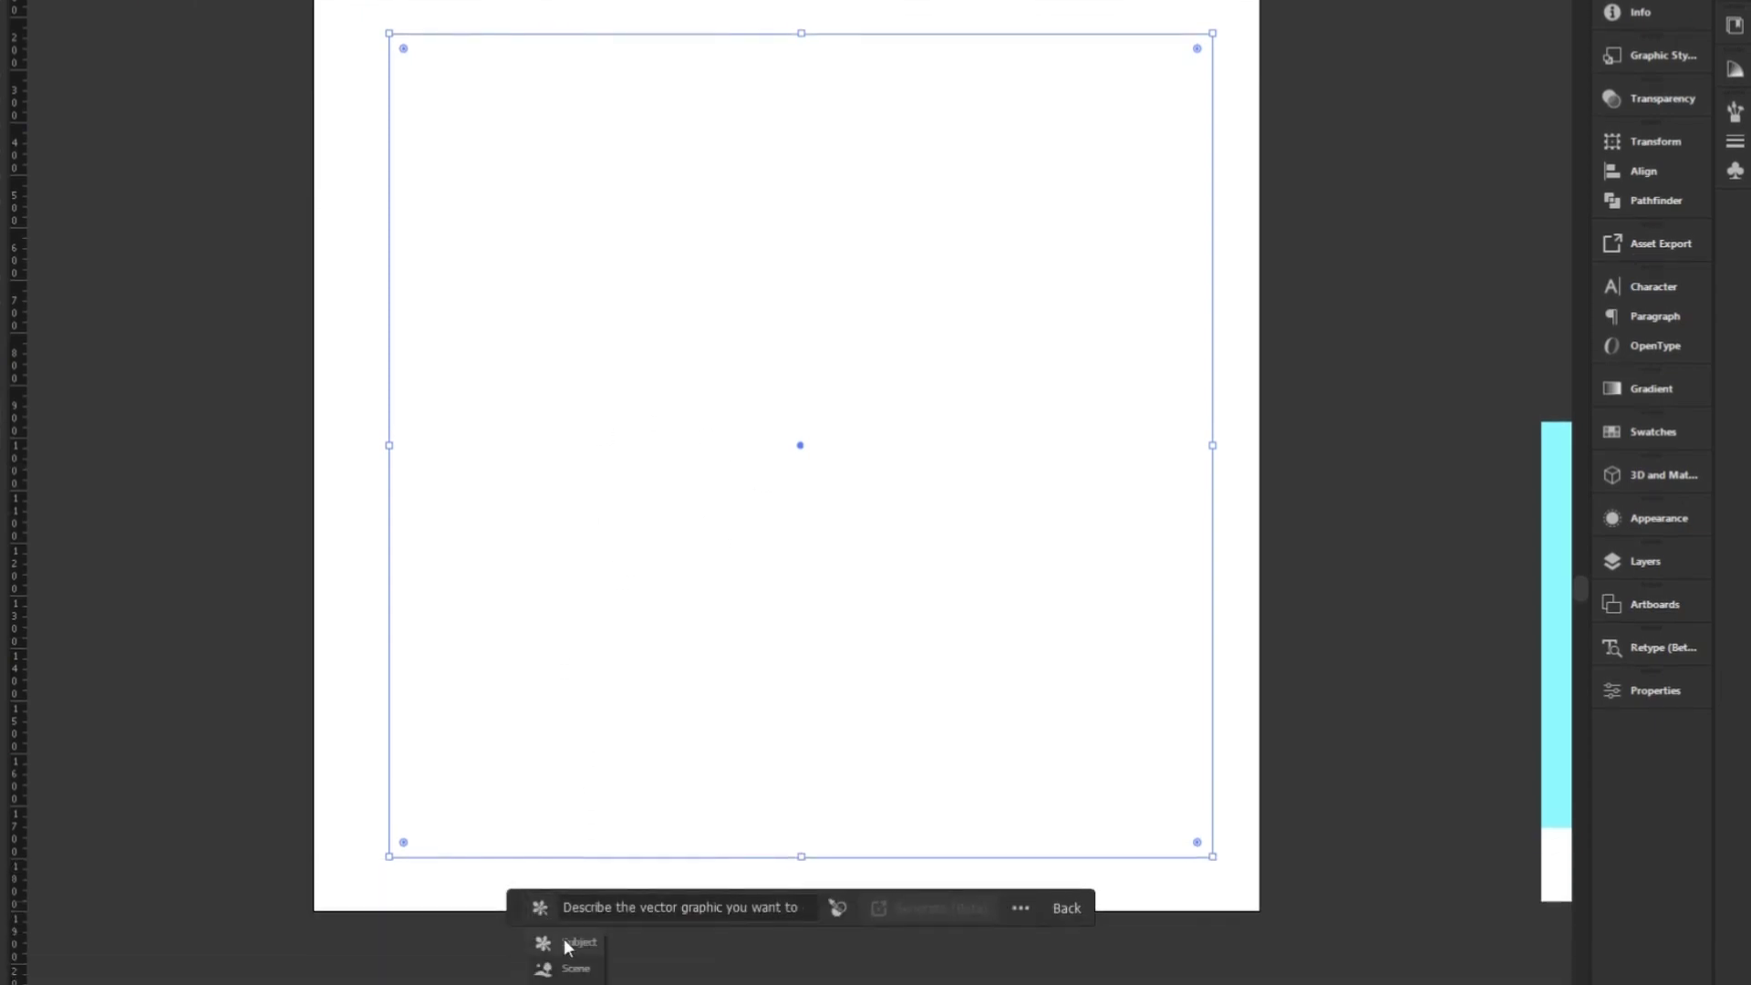
left_click(574, 969)
left_click(675, 912)
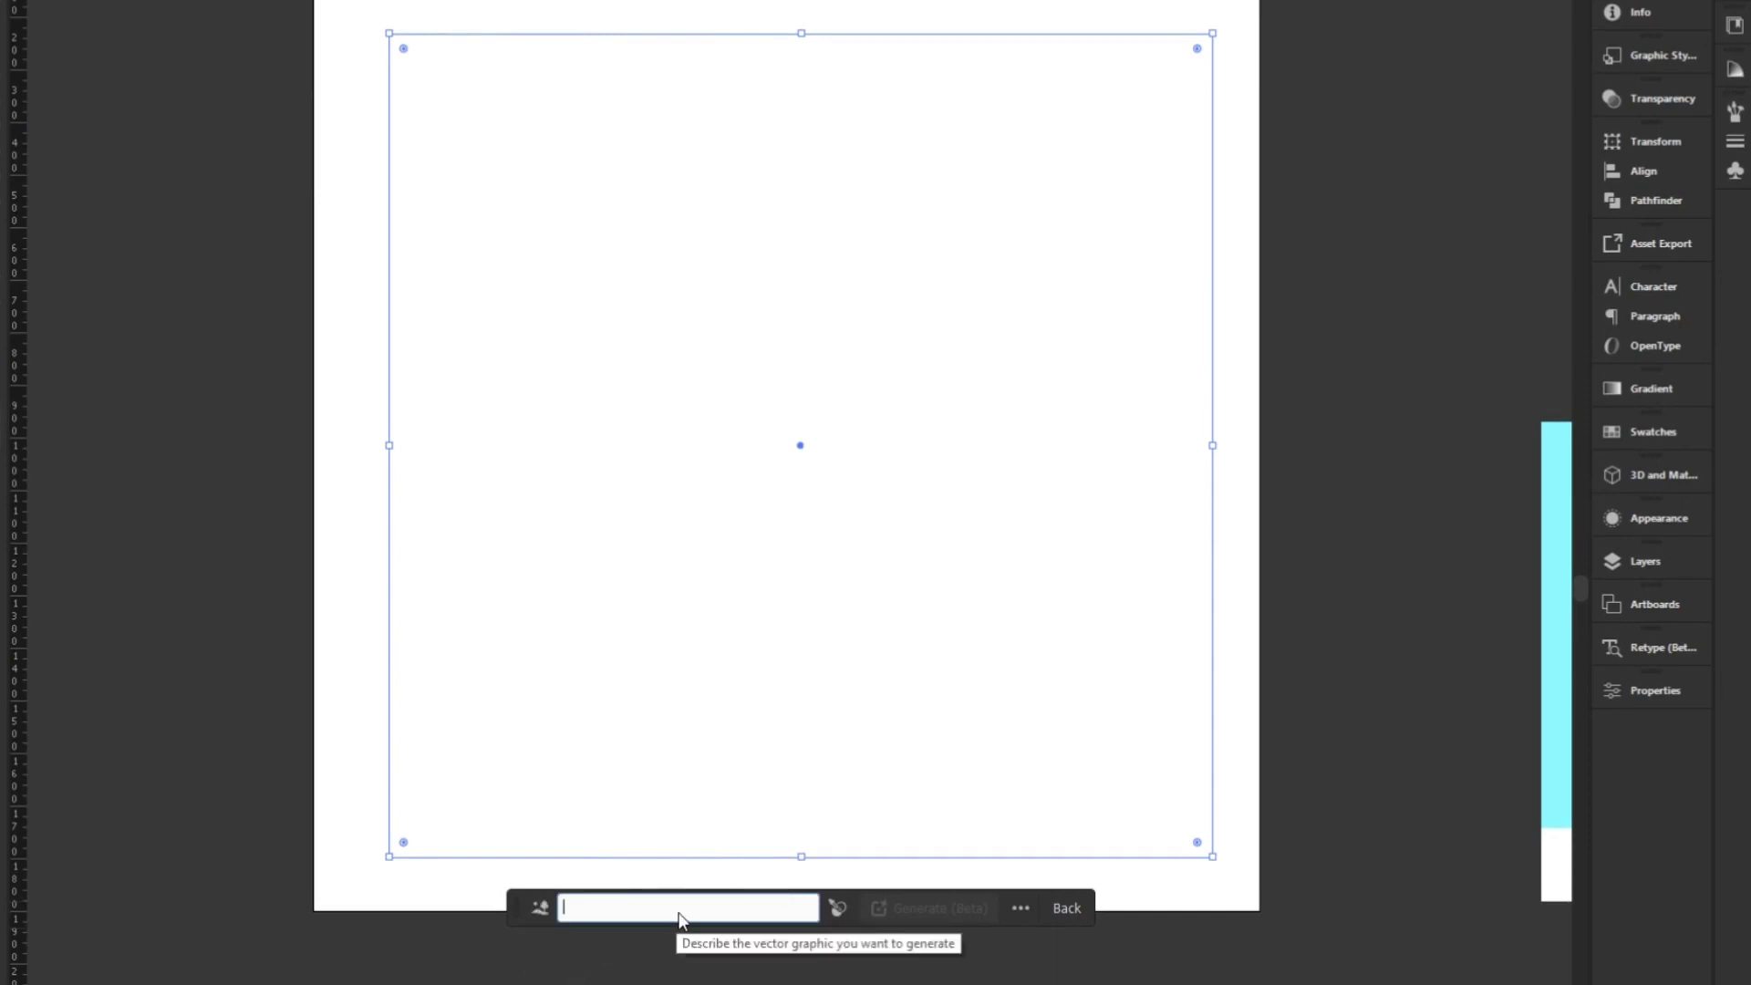
type("peac")
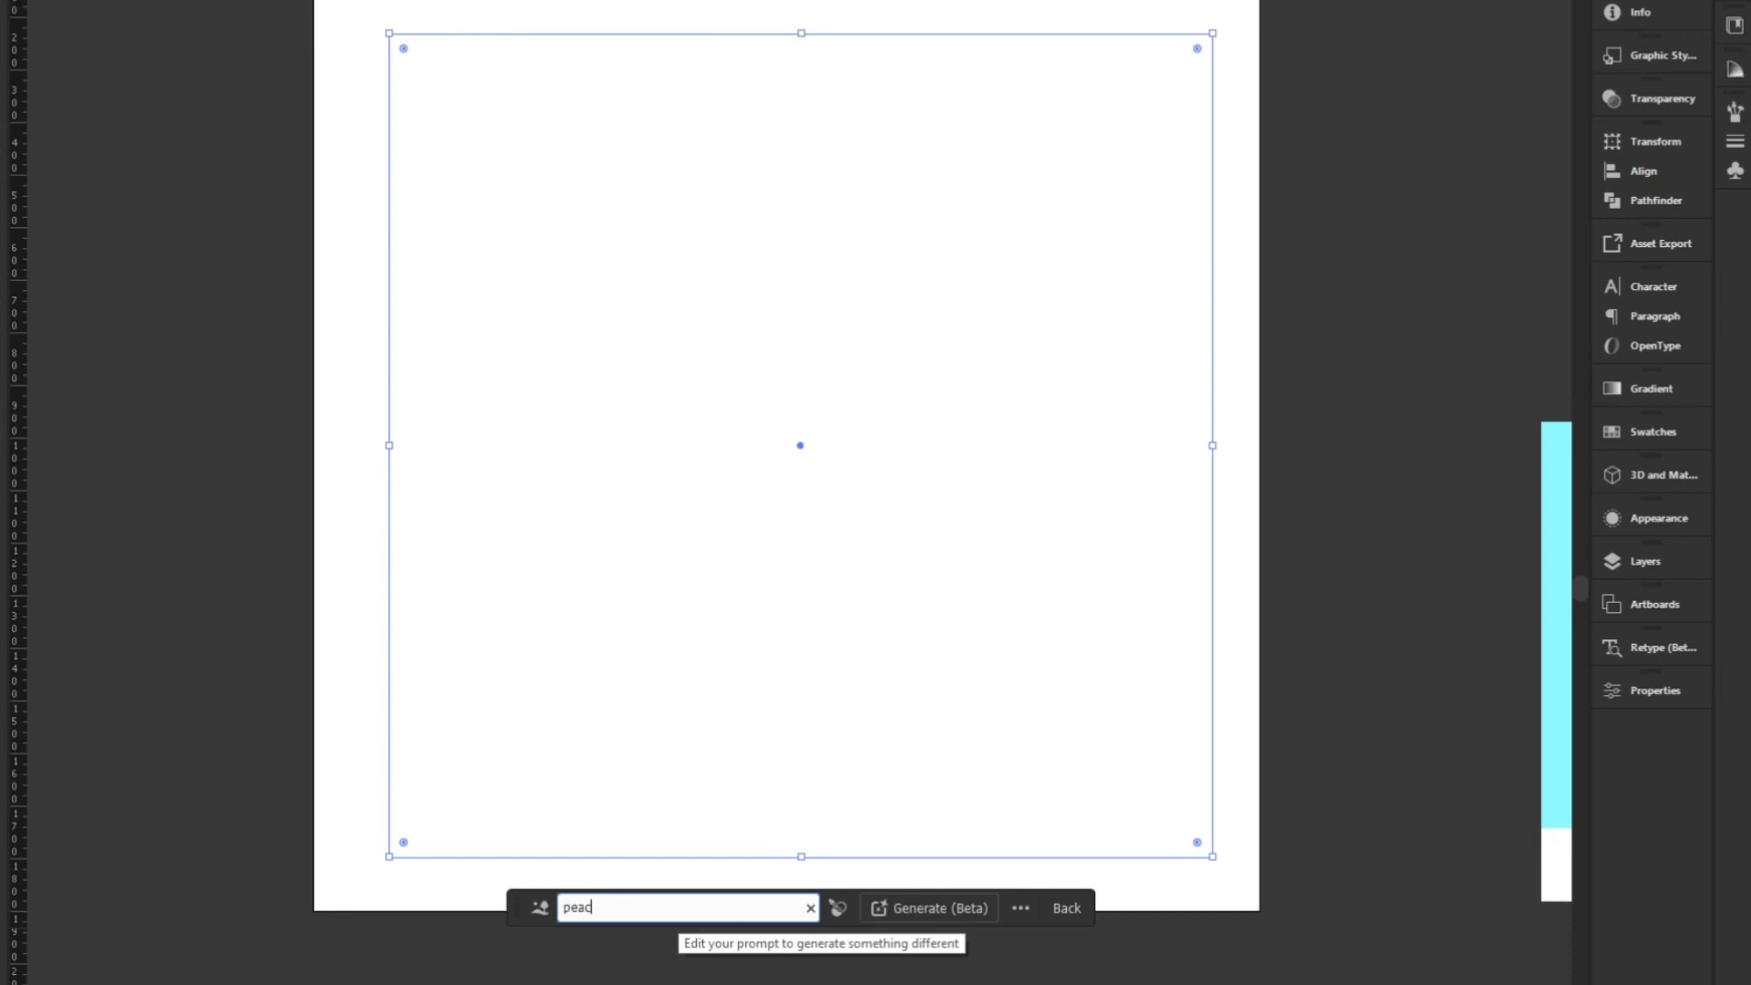
type("efule")
type("night forest")
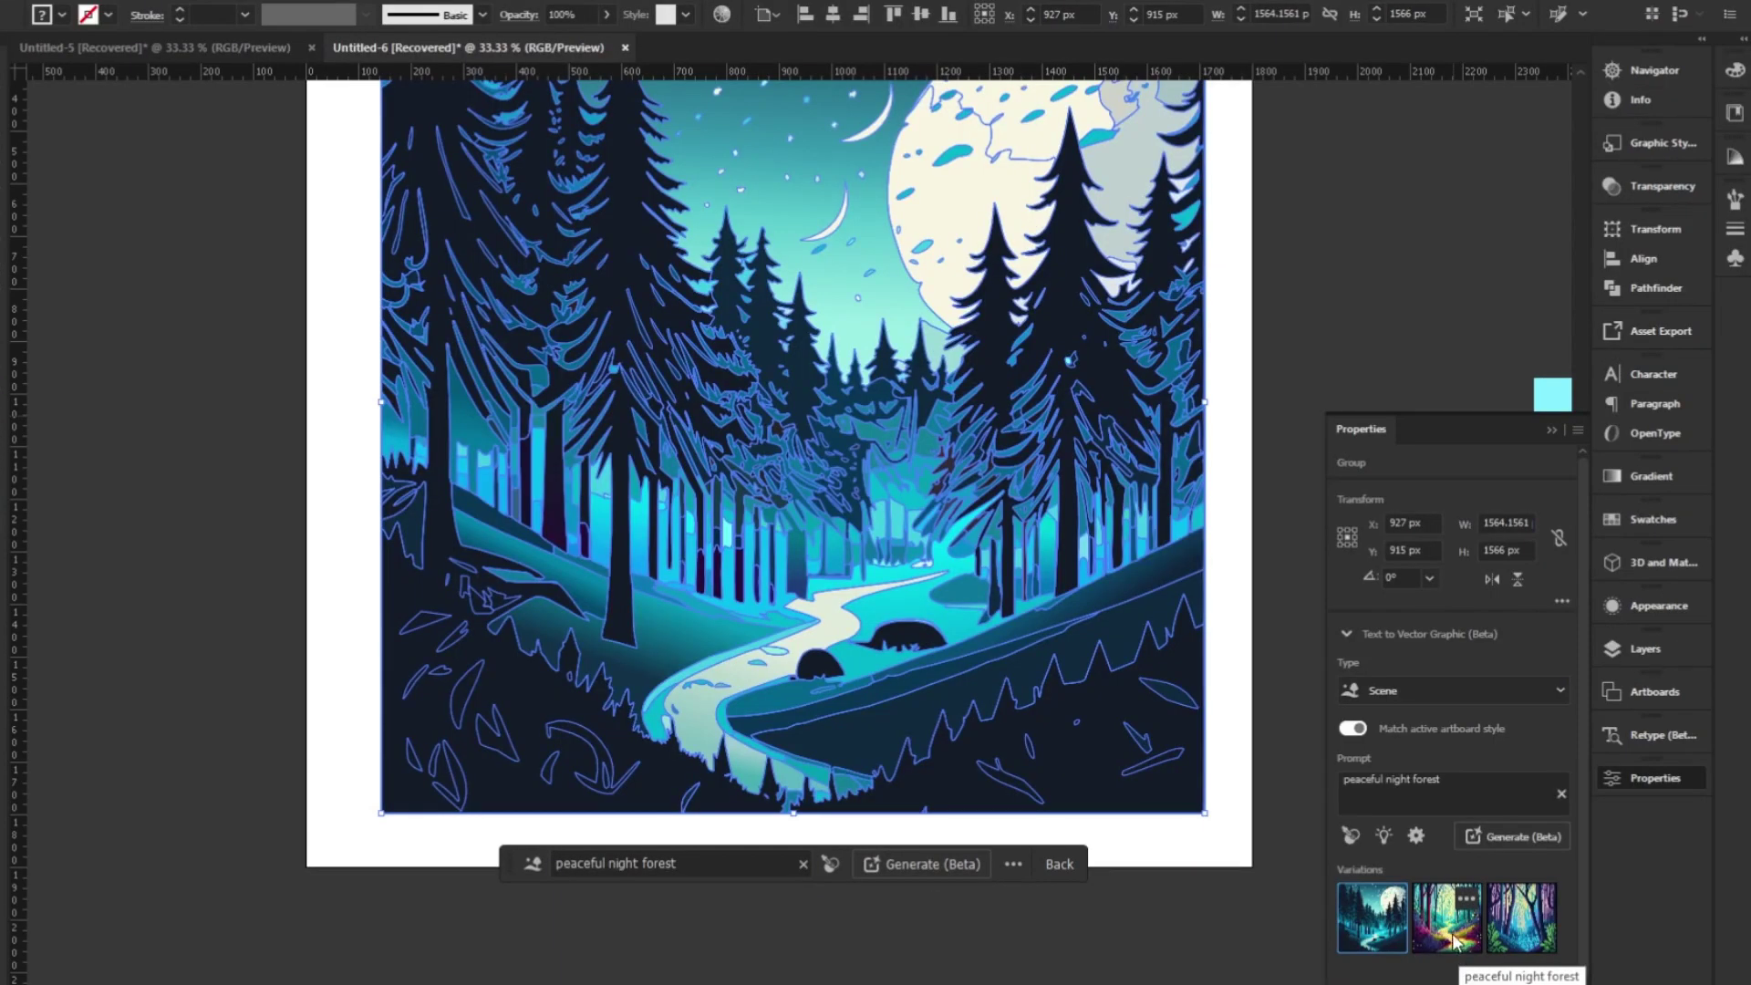
- Compare the forest scene variations and settle on the moonlit pines one
left_click(1458, 948)
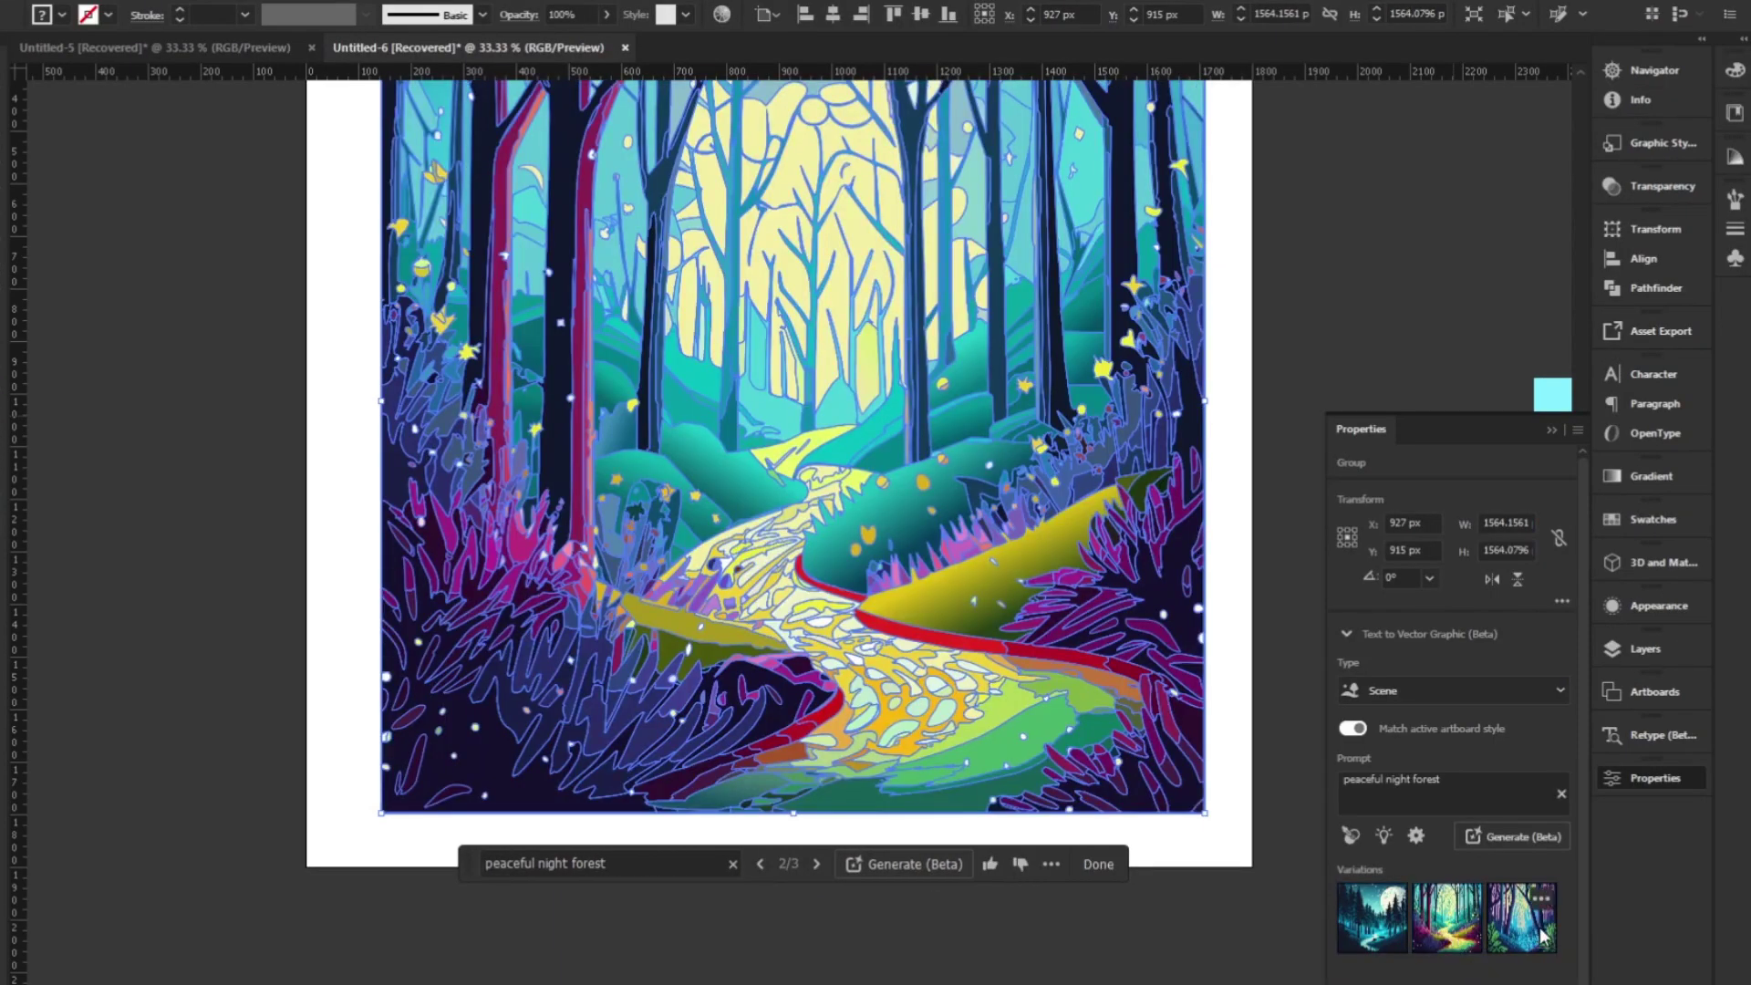
left_click(1539, 934)
left_click(1392, 903)
left_click(1438, 939)
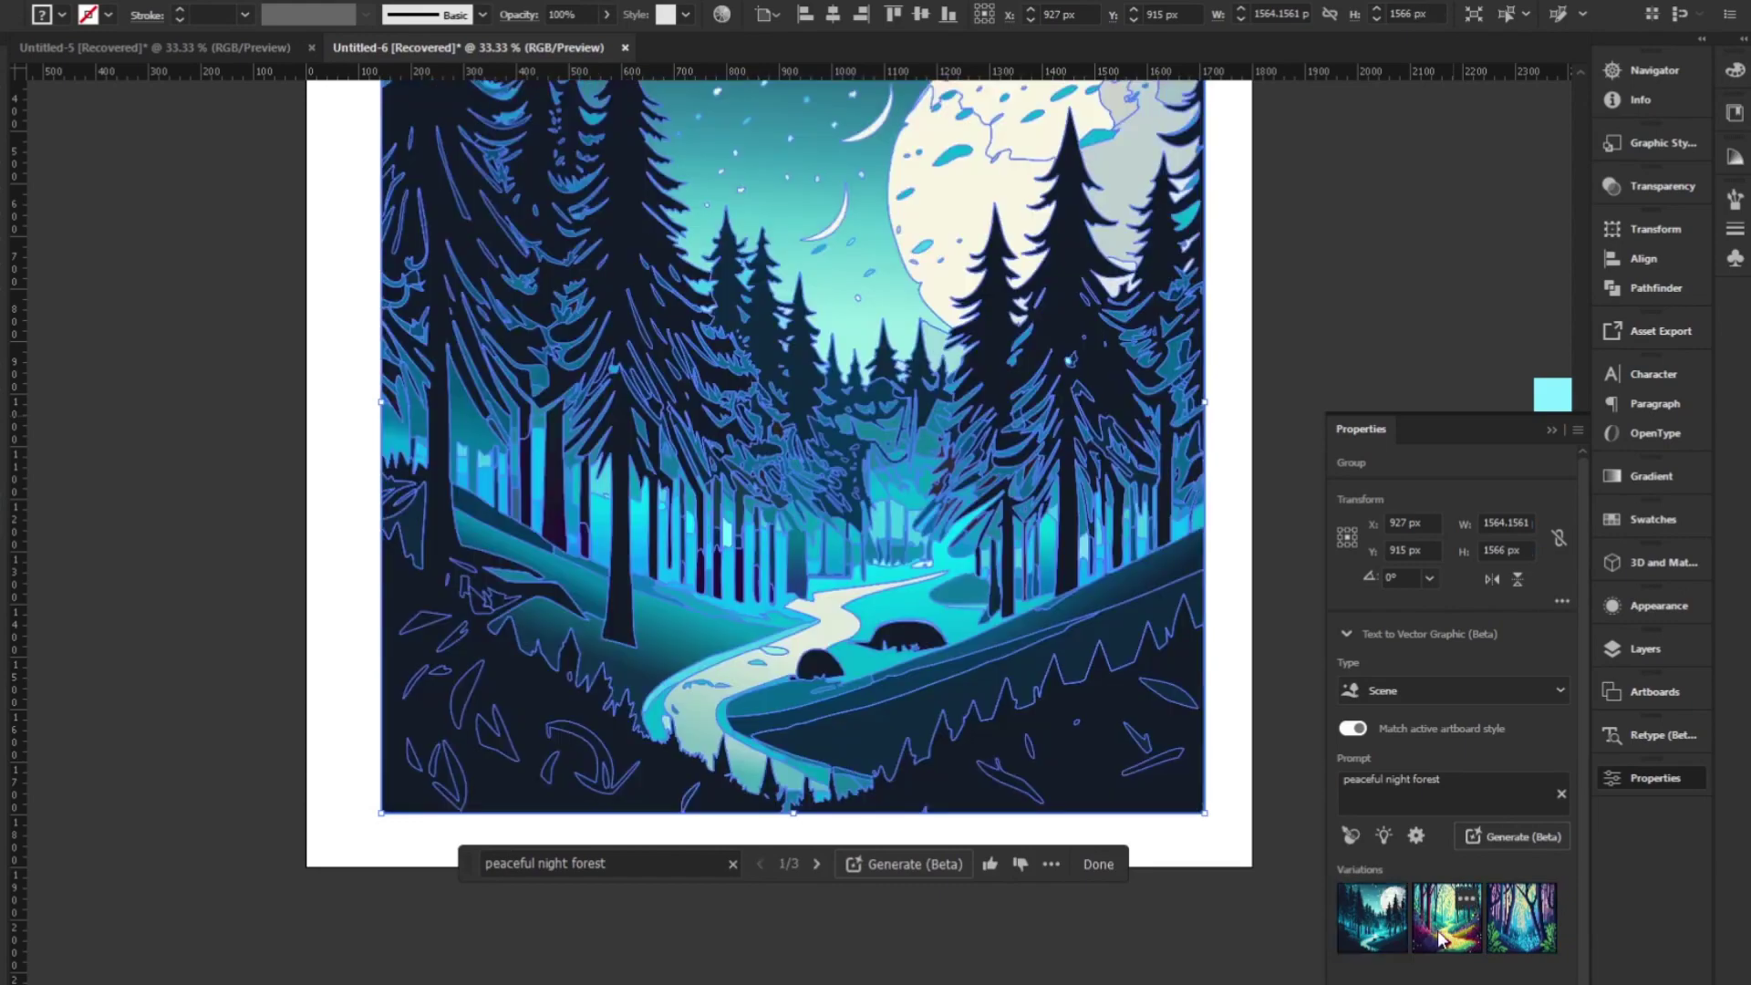
left_click(1370, 932)
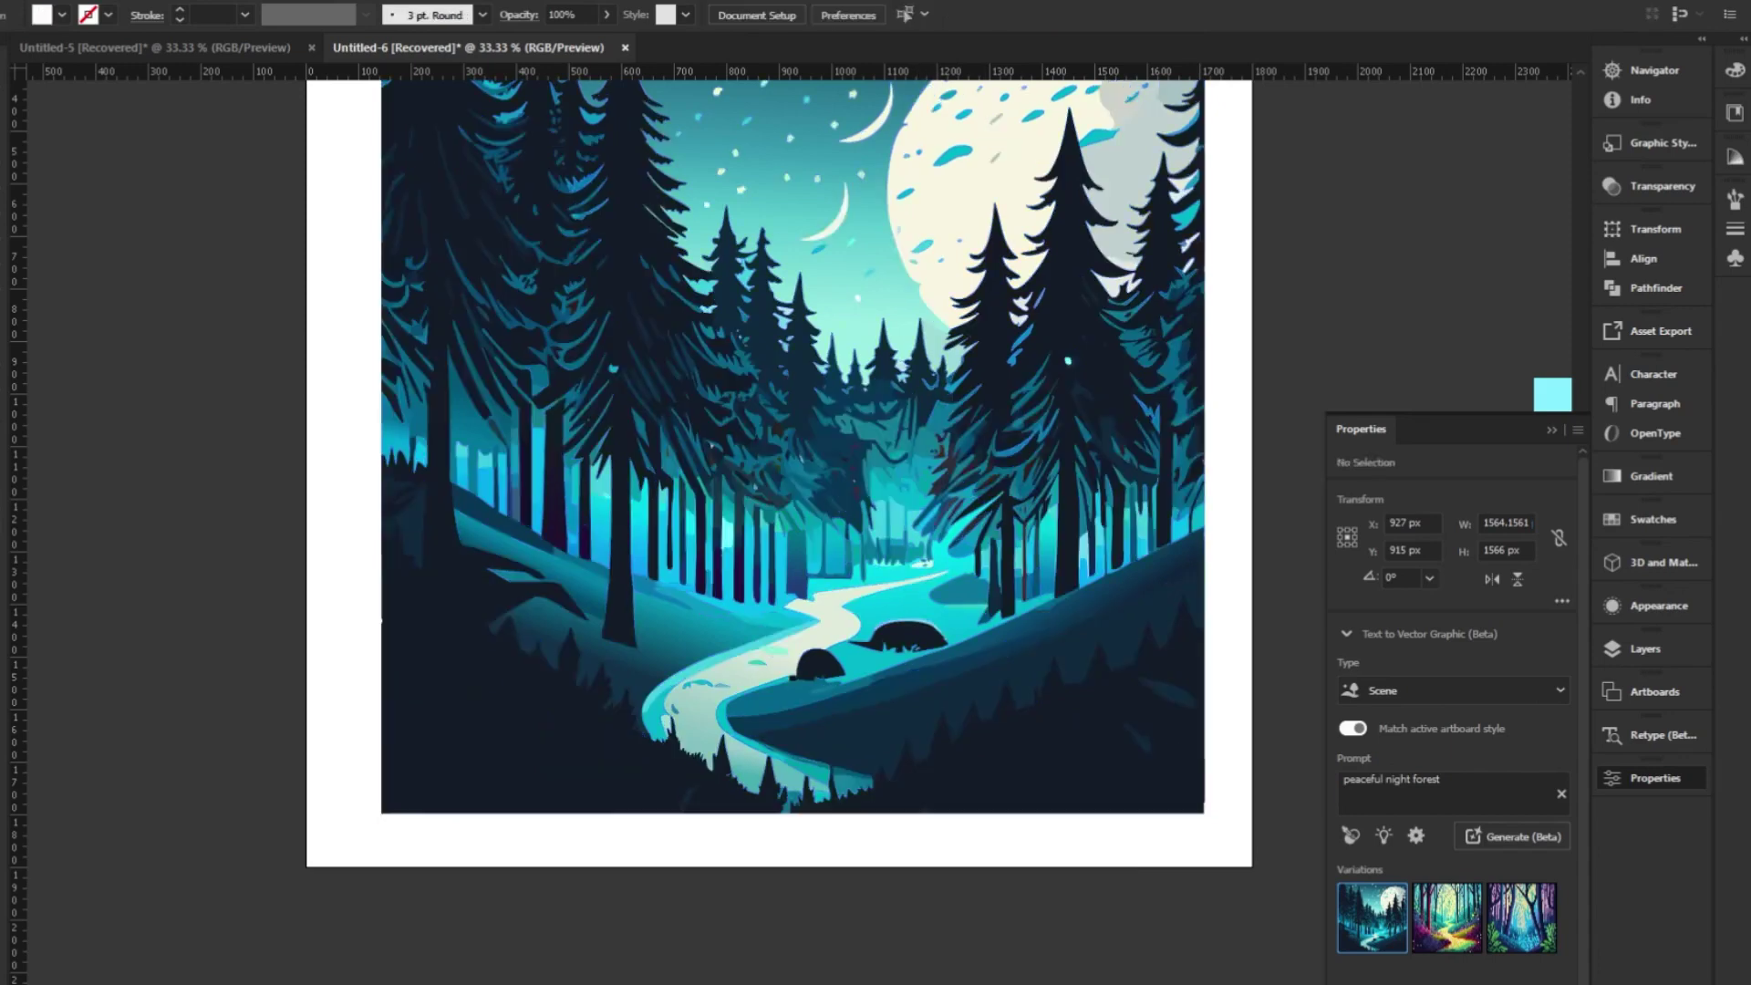
- Move the unicorn image up beside the forest artboard
scroll(1126, 899, "right", 5)
left_click_drag(1252, 549, 965, 477)
scroll(850, 390, "up", 2)
scroll(850, 390, "left", 1)
scroll(850, 390, "down", 2)
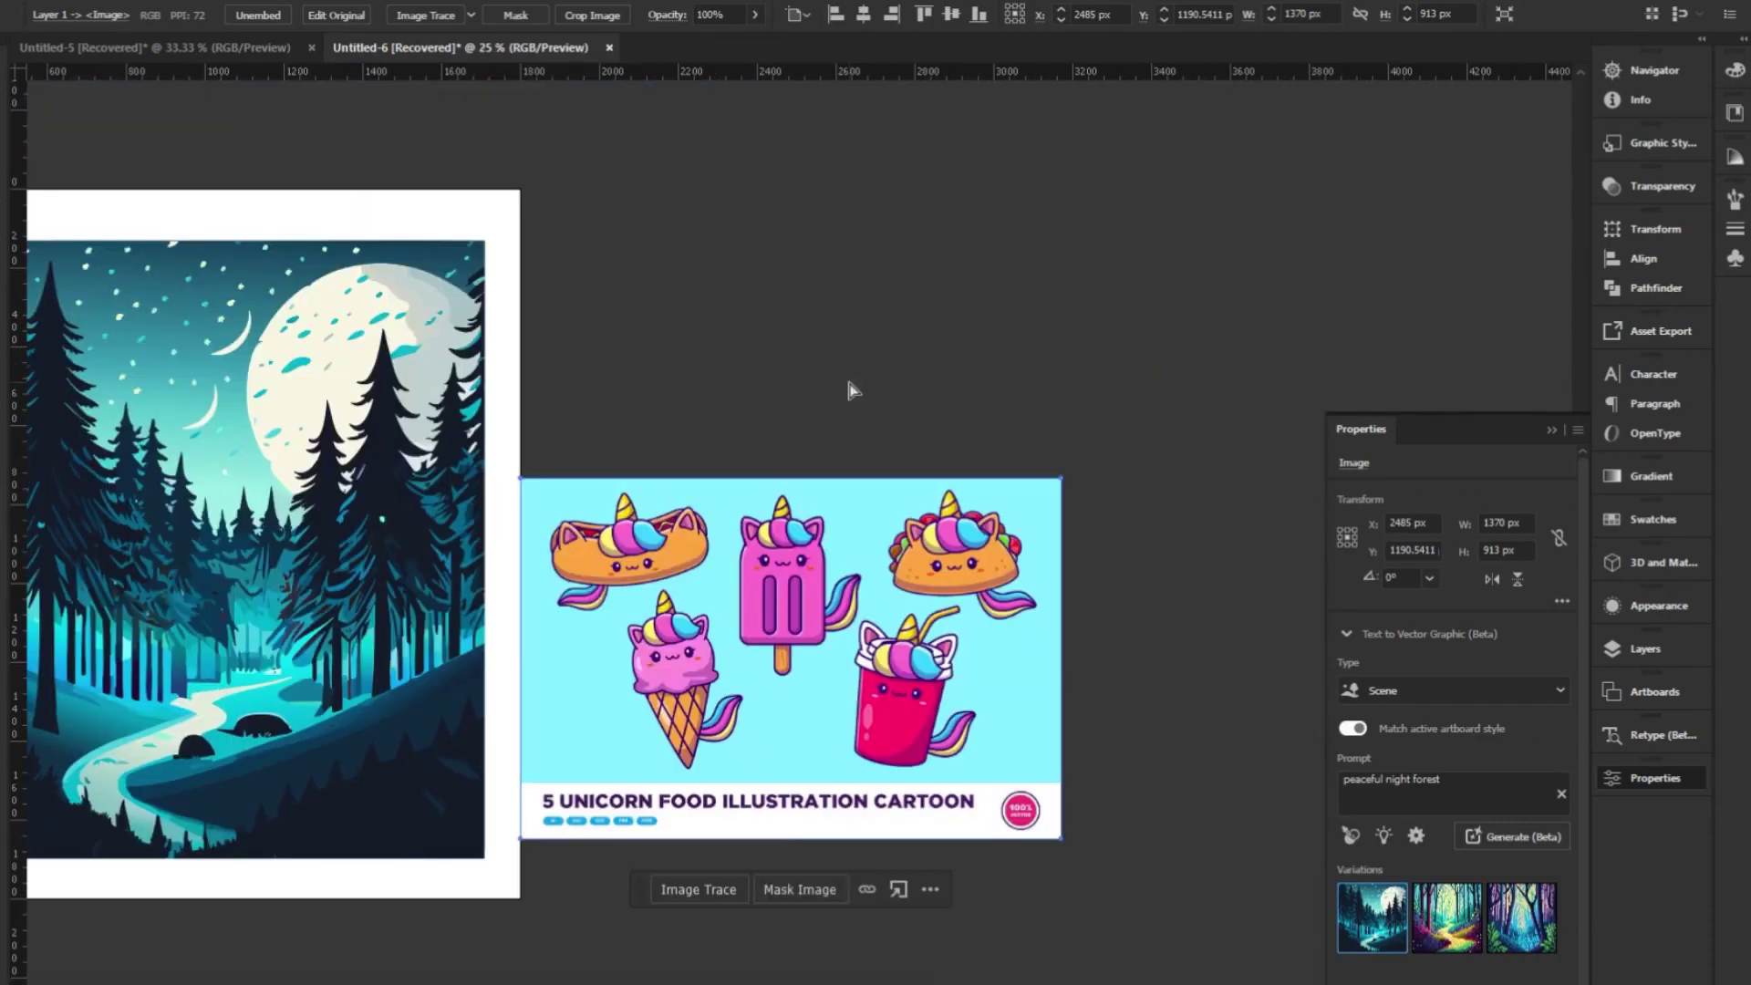
scroll(1003, 402, "up", 1)
- Regenerate the forest scene using the unicorn image as the style reference
left_click(831, 445)
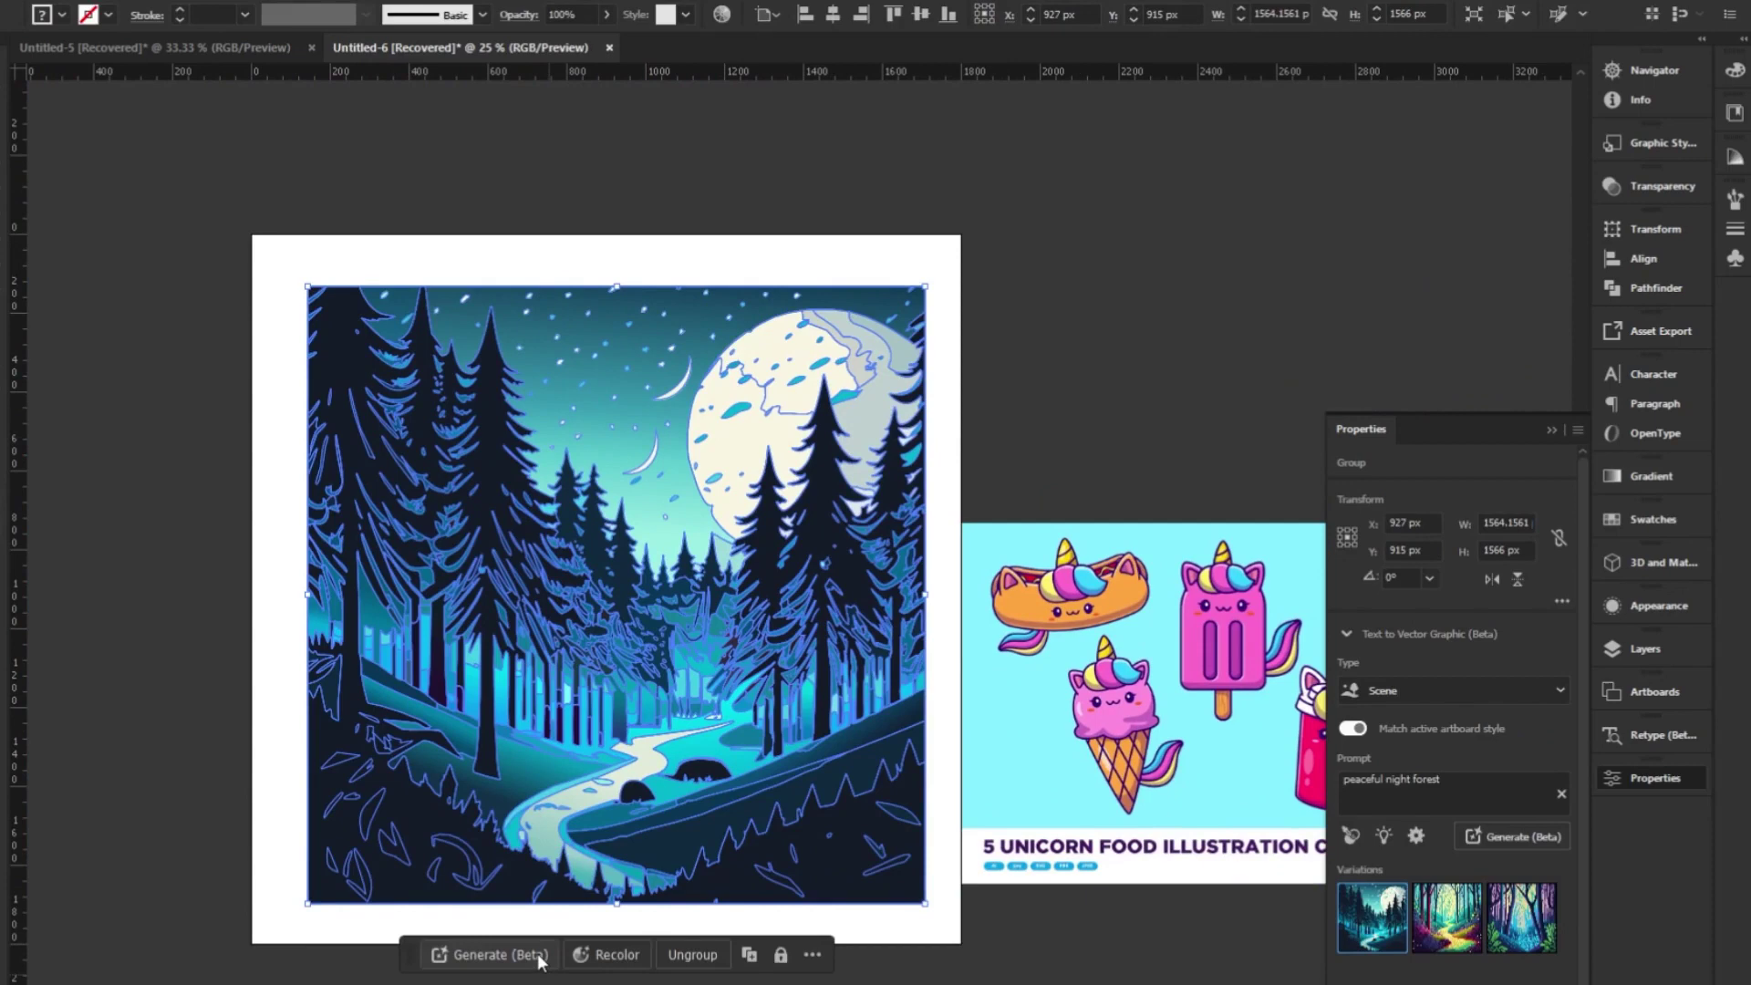
left_click(524, 954)
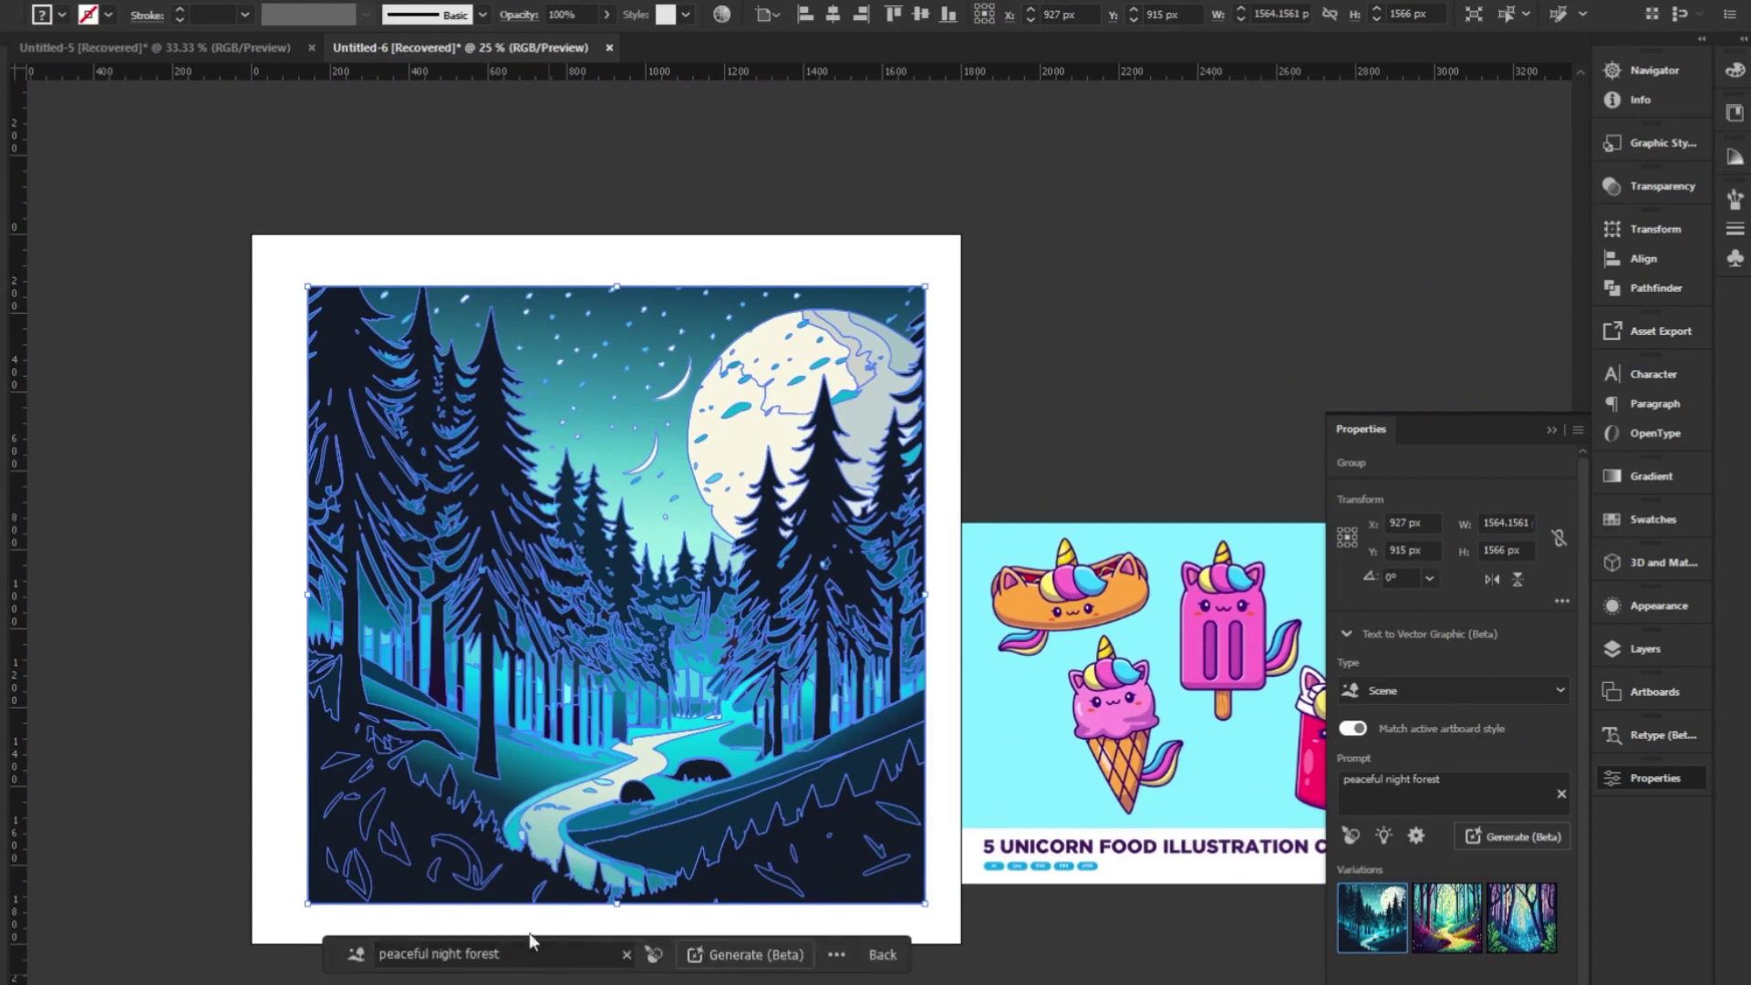
left_click(656, 955)
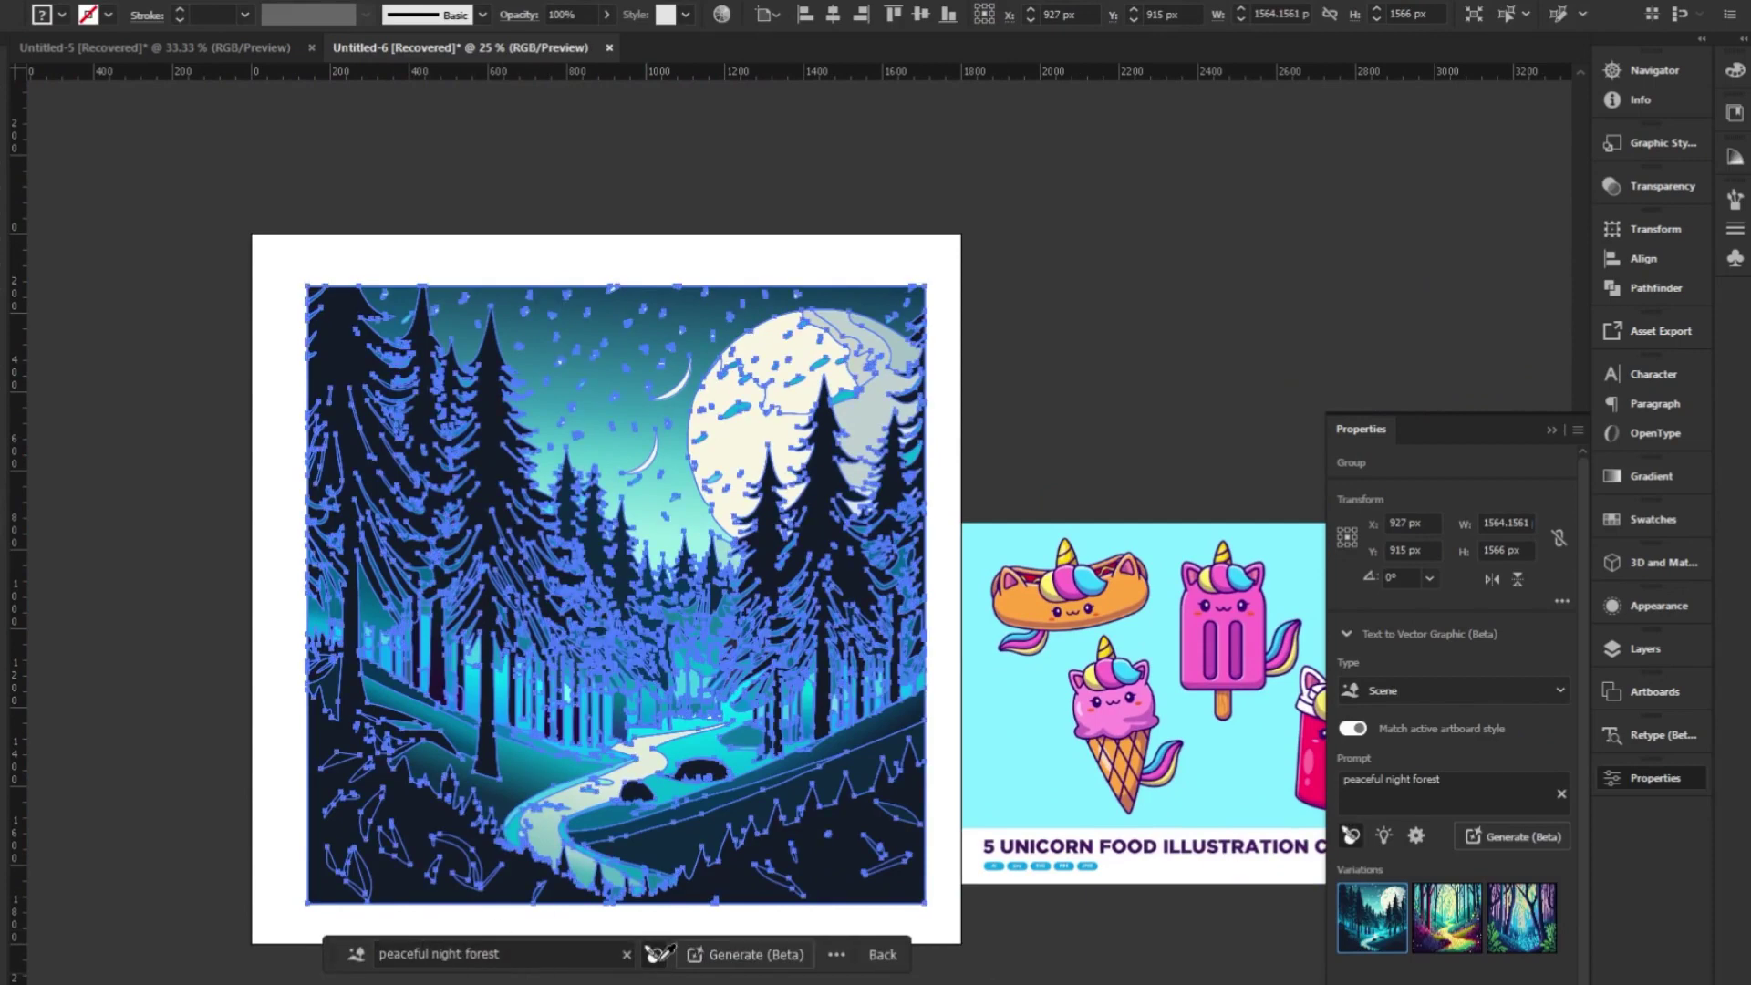
left_click(1140, 594)
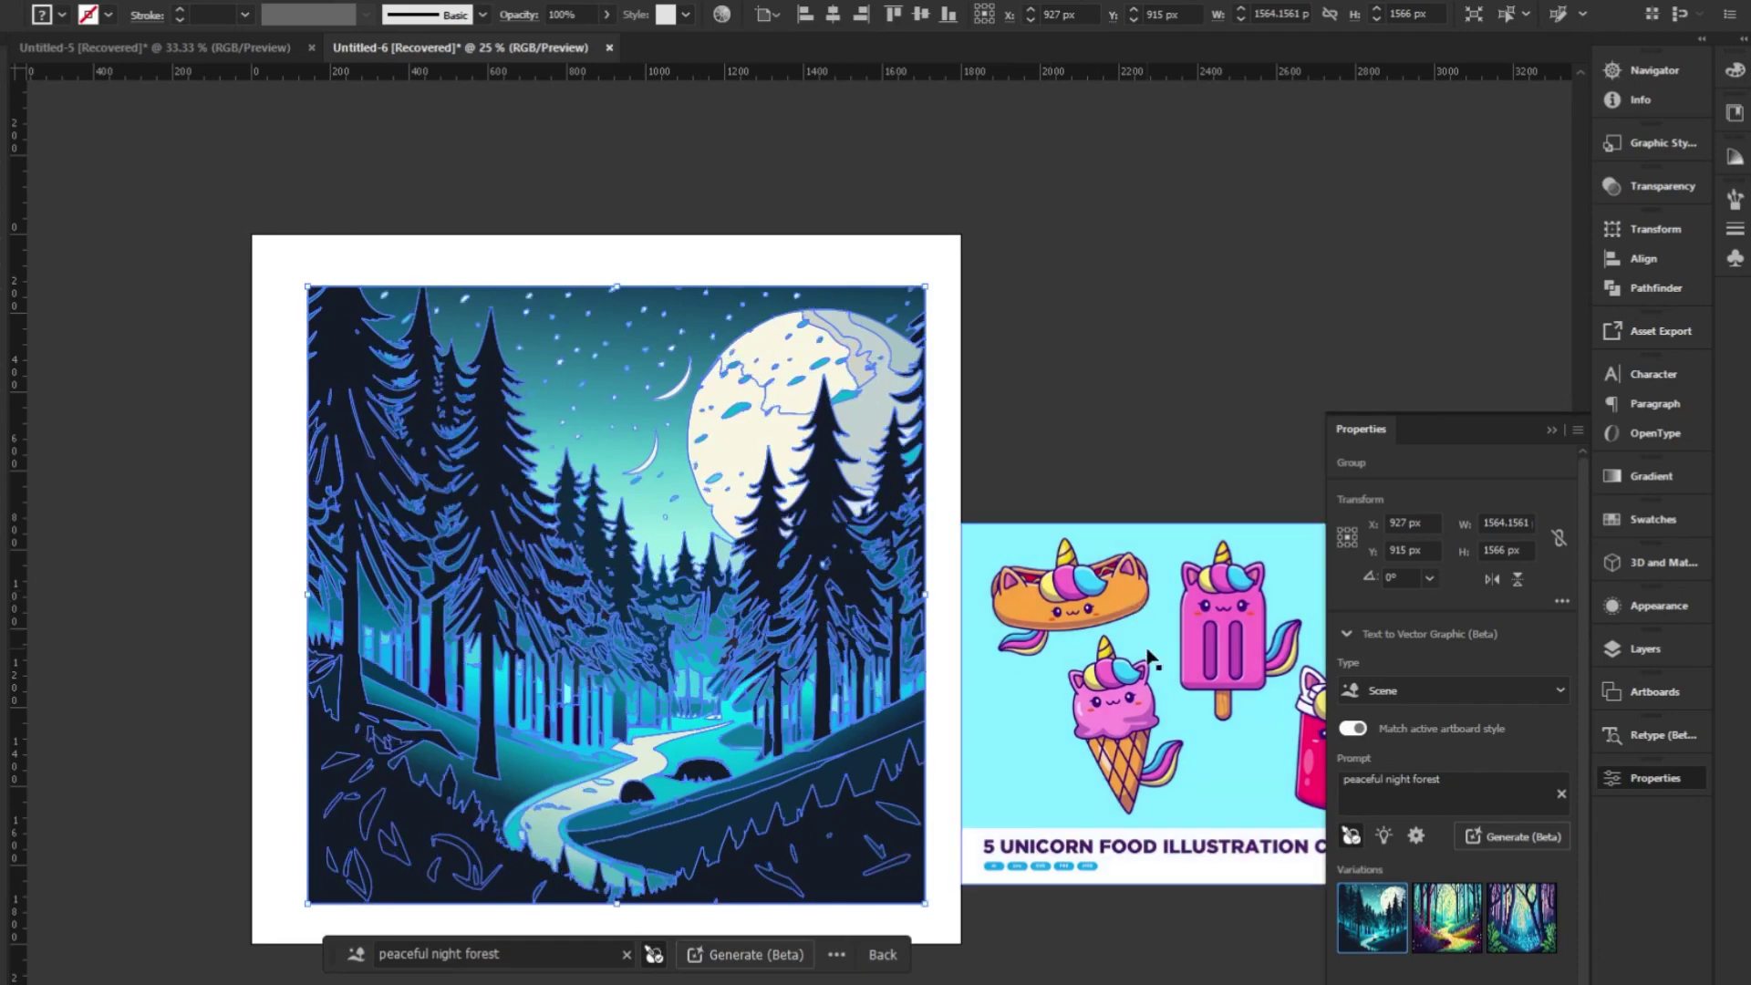
left_click(792, 955)
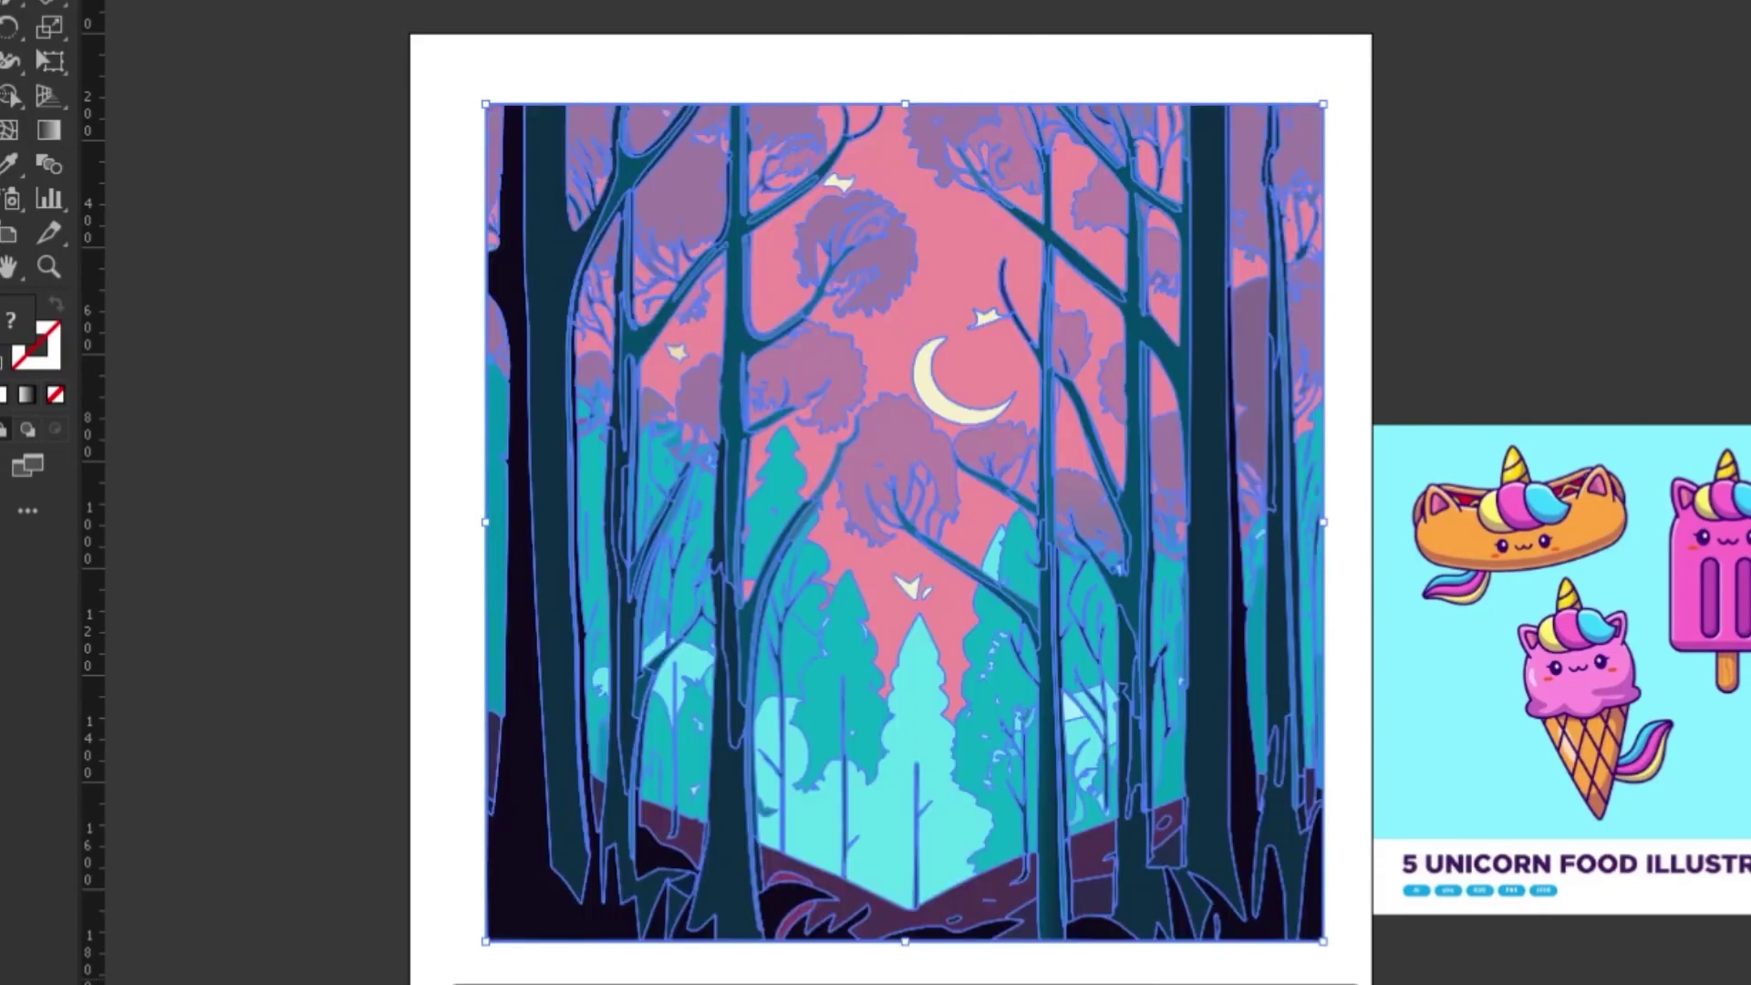
- Deselect the teal forest scene with the yellow moon so nothing is selected
key("ctrl+shift+a")
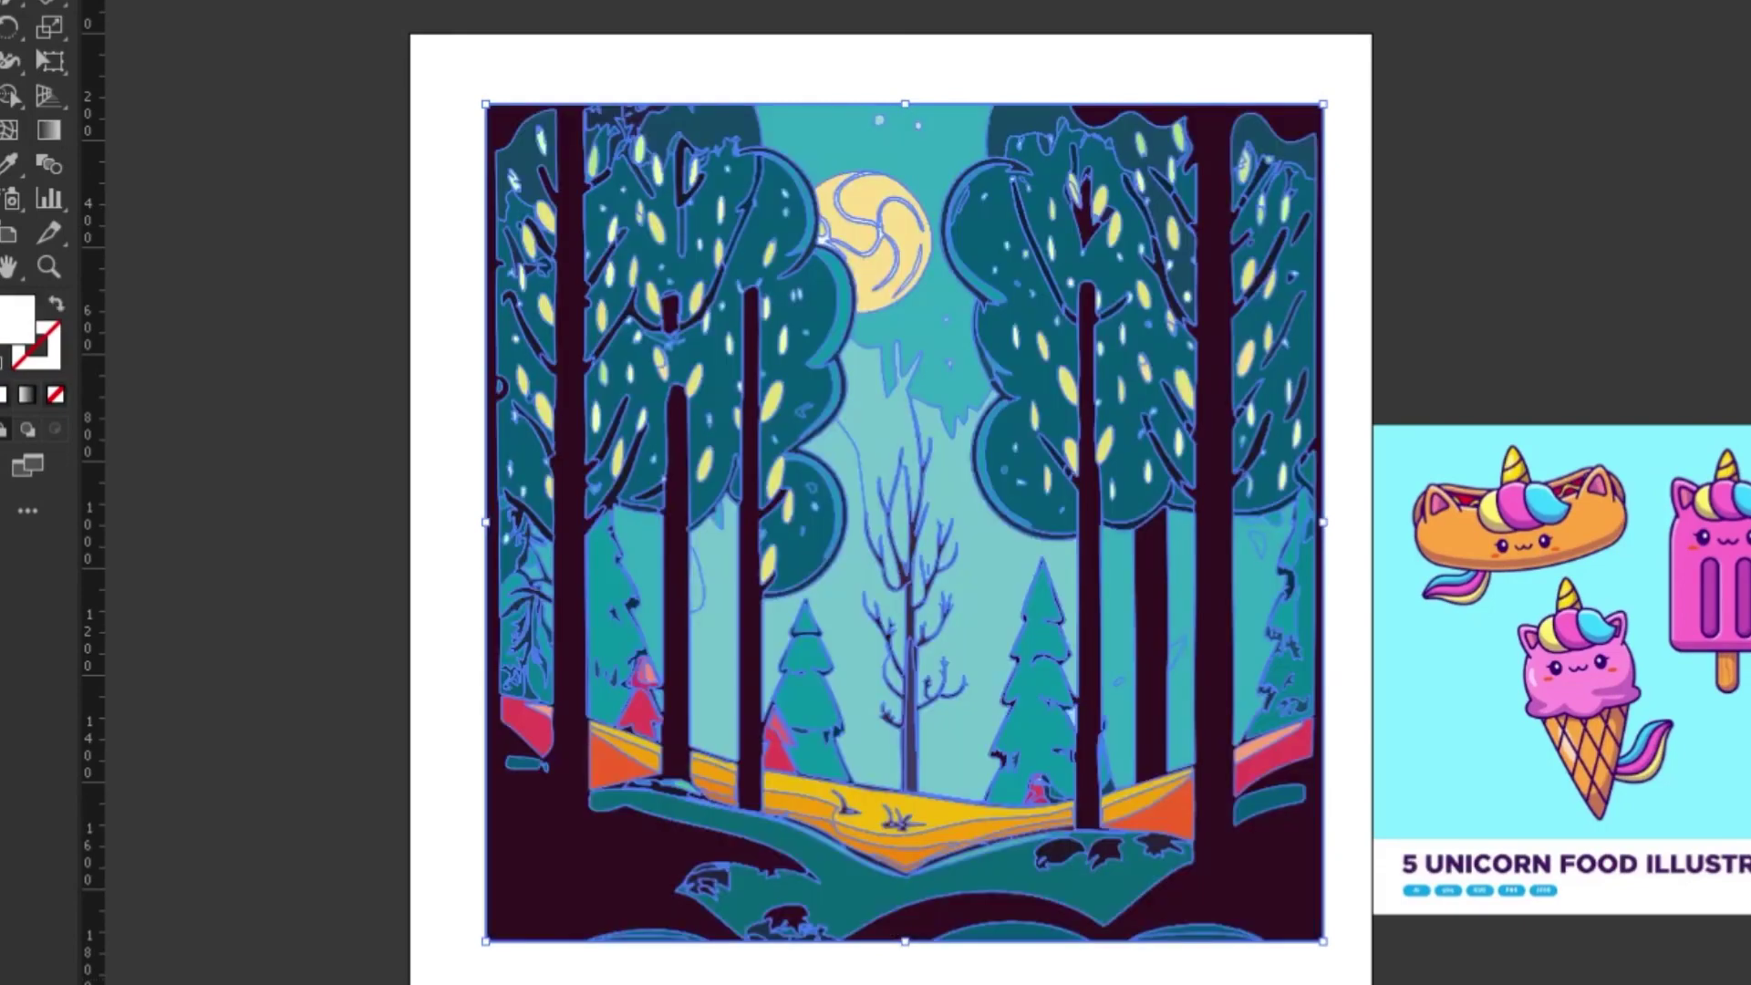